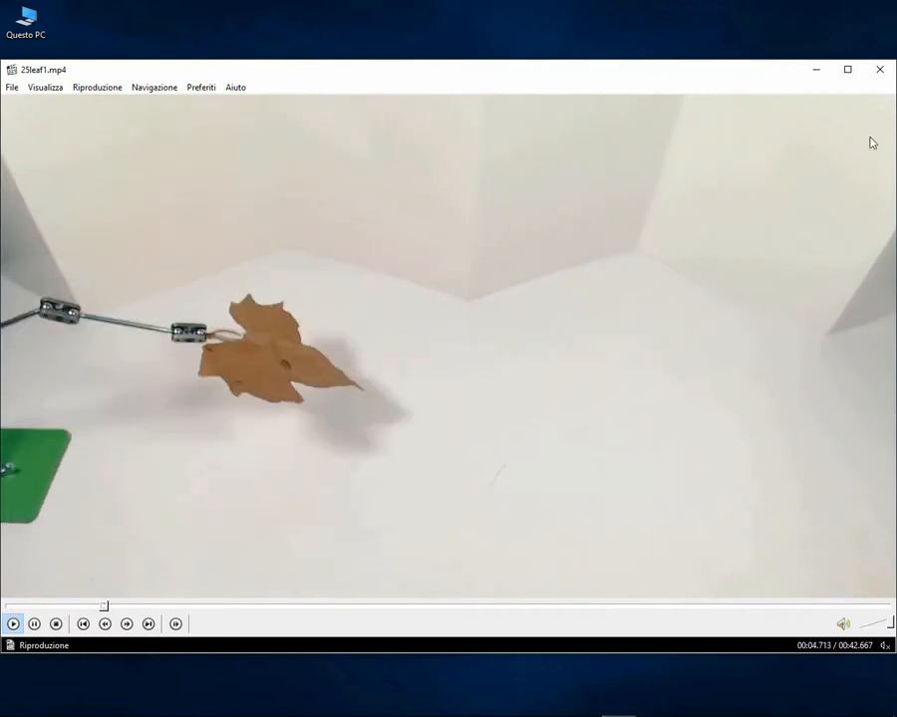
Close the leaf animation video and switch to paint.net
click(882, 71)
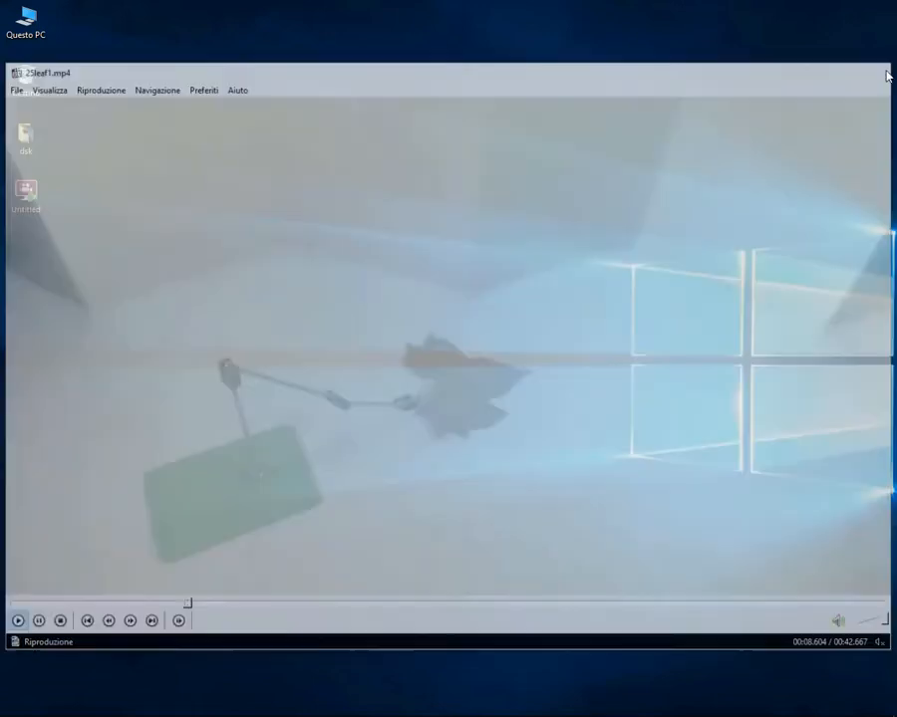
mouse_move(520, 702)
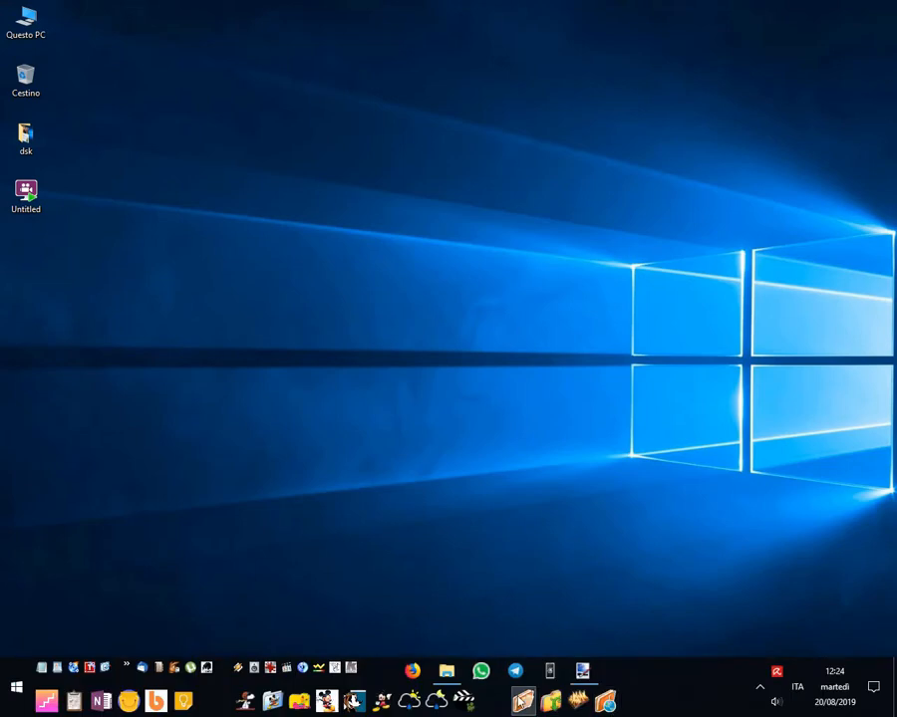
click(586, 681)
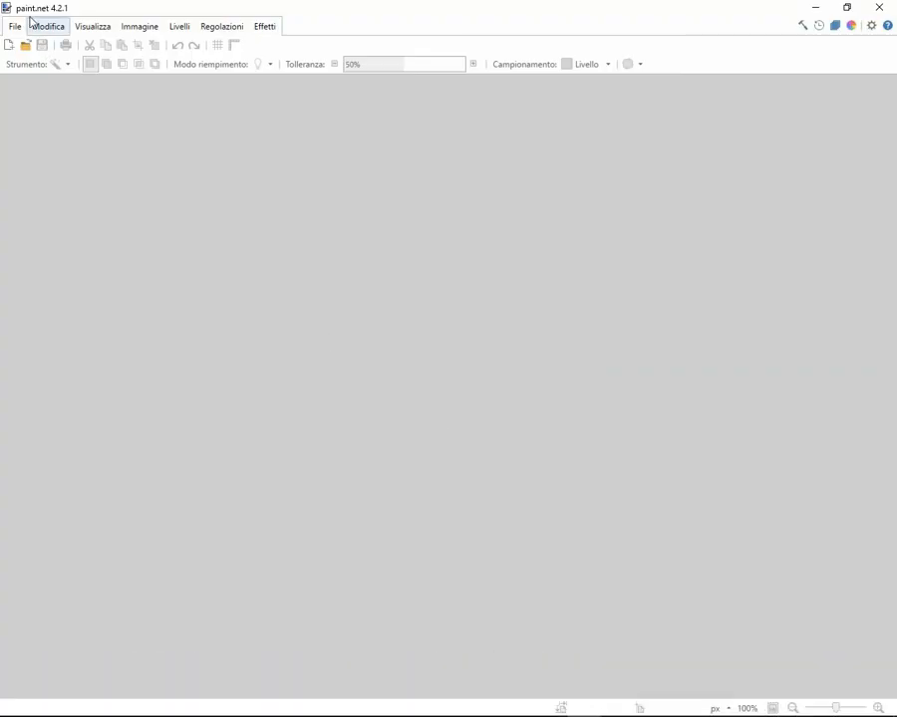
Open the frame image leaf1_000022 from the leaf1@12 folder
click(47, 26)
key(Escape)
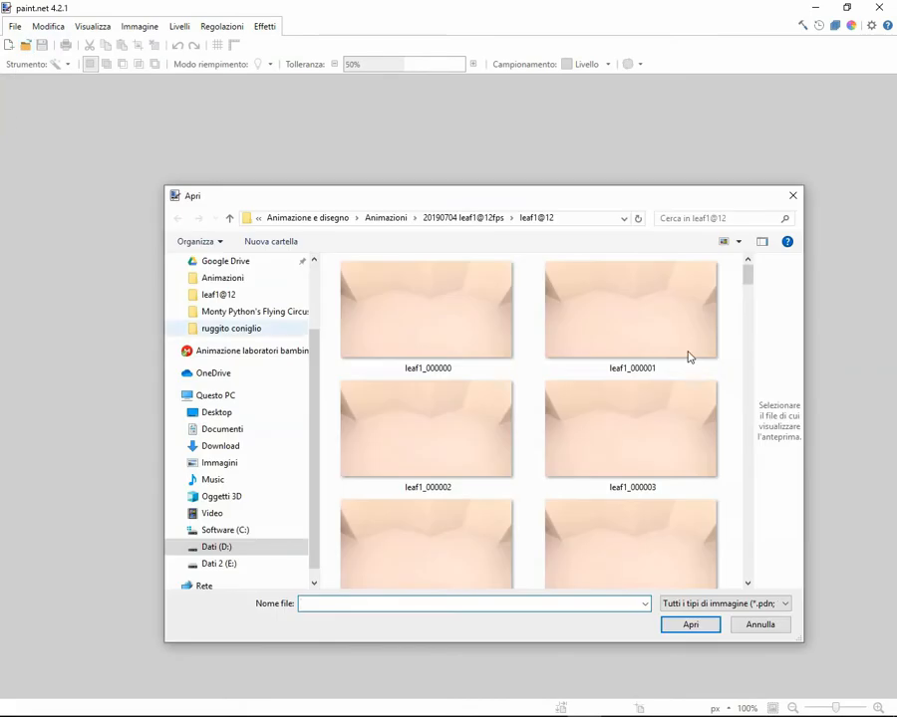
scroll(715, 357, down, 5)
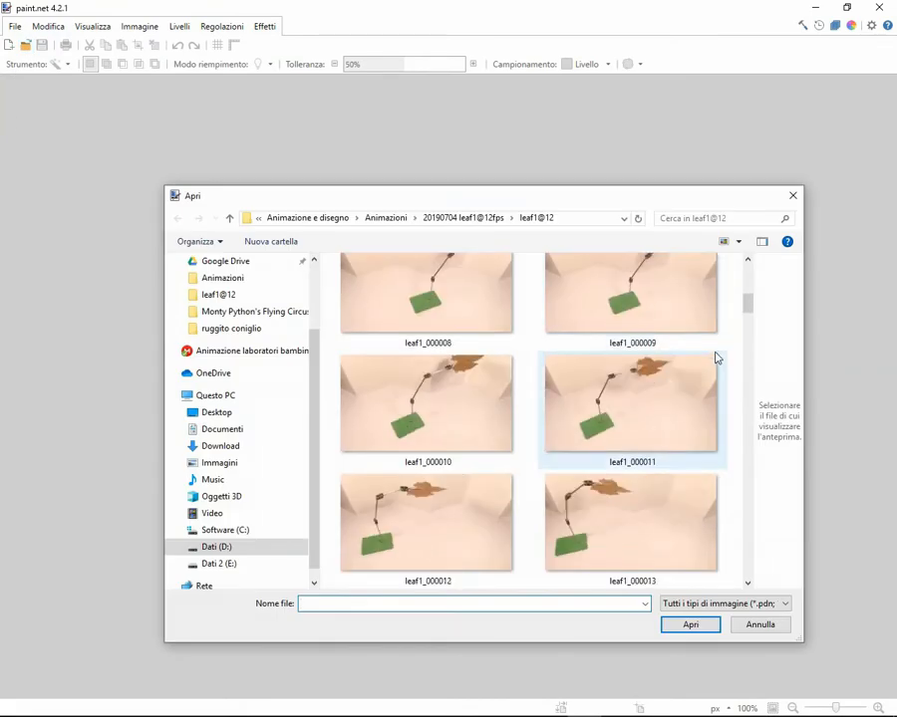
scroll(716, 357, down, 2)
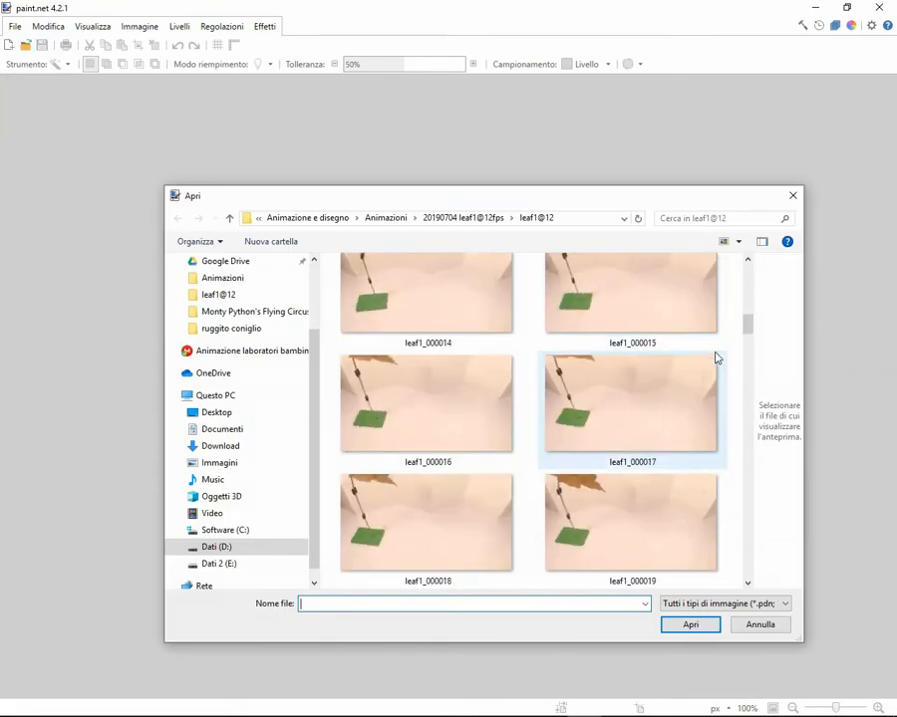
scroll(715, 358, down, 1)
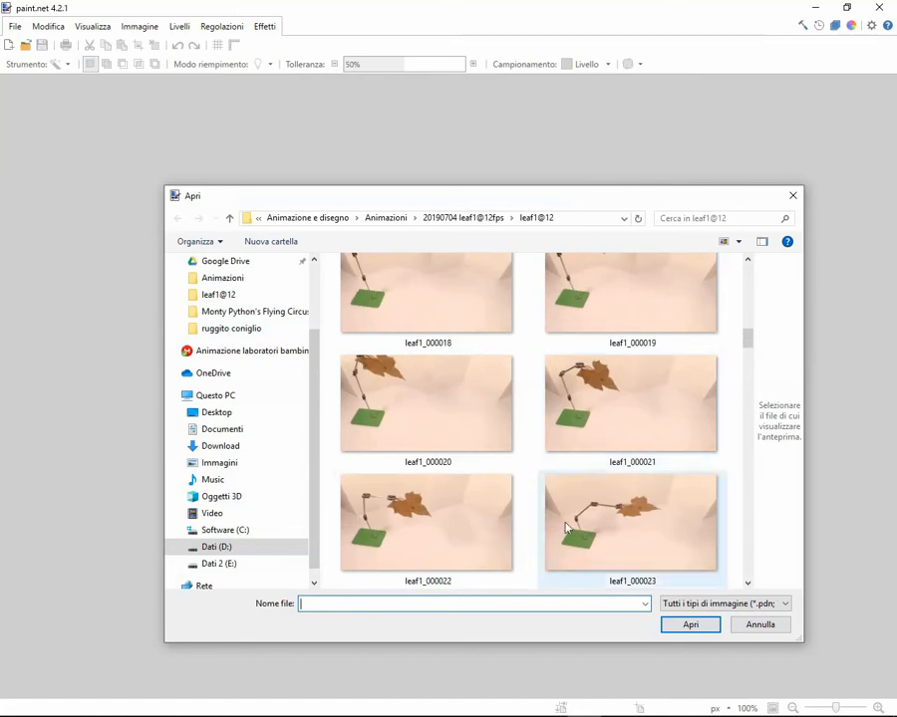
double_click(461, 529)
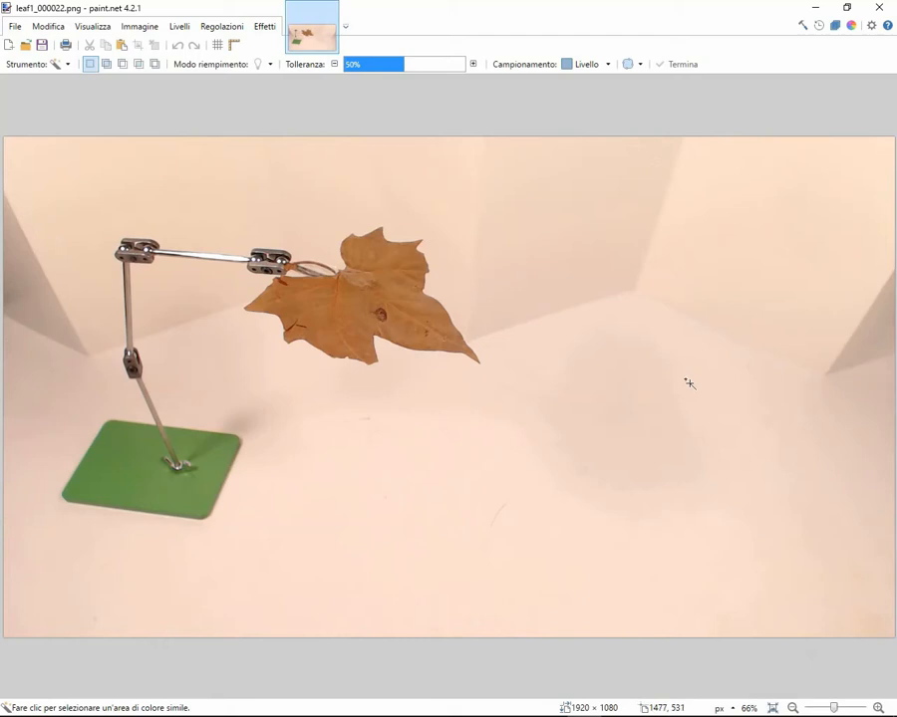
Examine the leaf and its articulated support up close at 150% zoom, looking over the surrounding background in all directions
scroll(689, 382, up, 2)
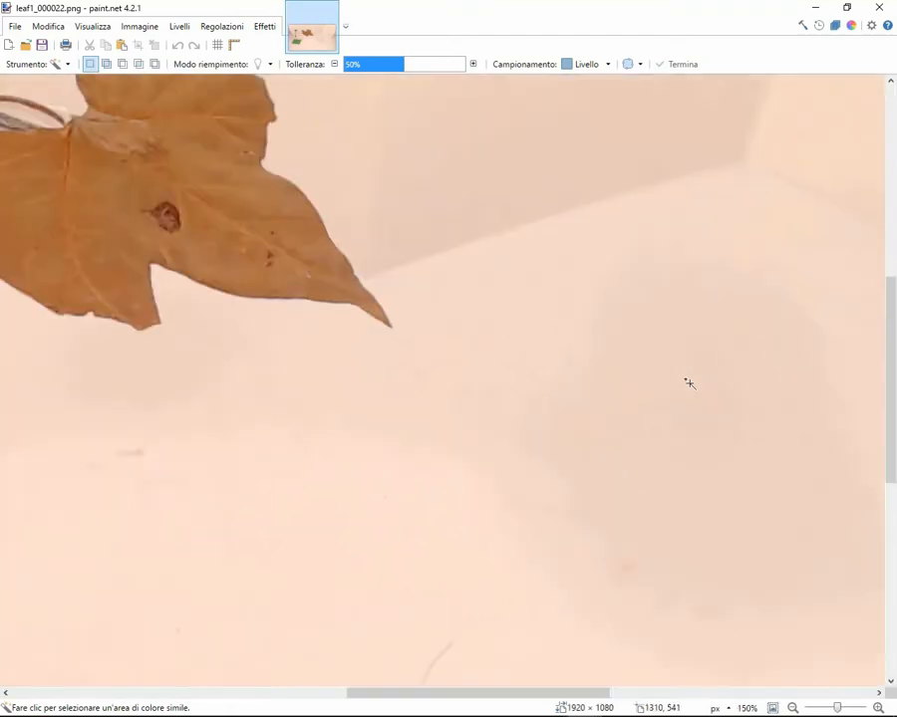
scroll(688, 382, down, 2)
scroll(689, 383, up, 2)
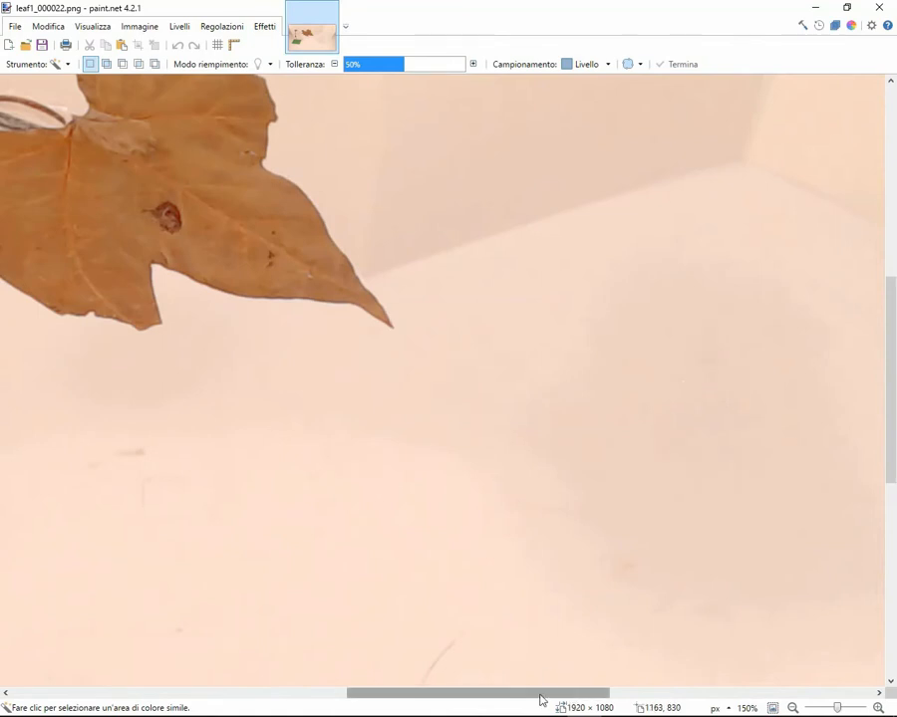
drag(541, 700, 456, 705)
drag(893, 339, 889, 286)
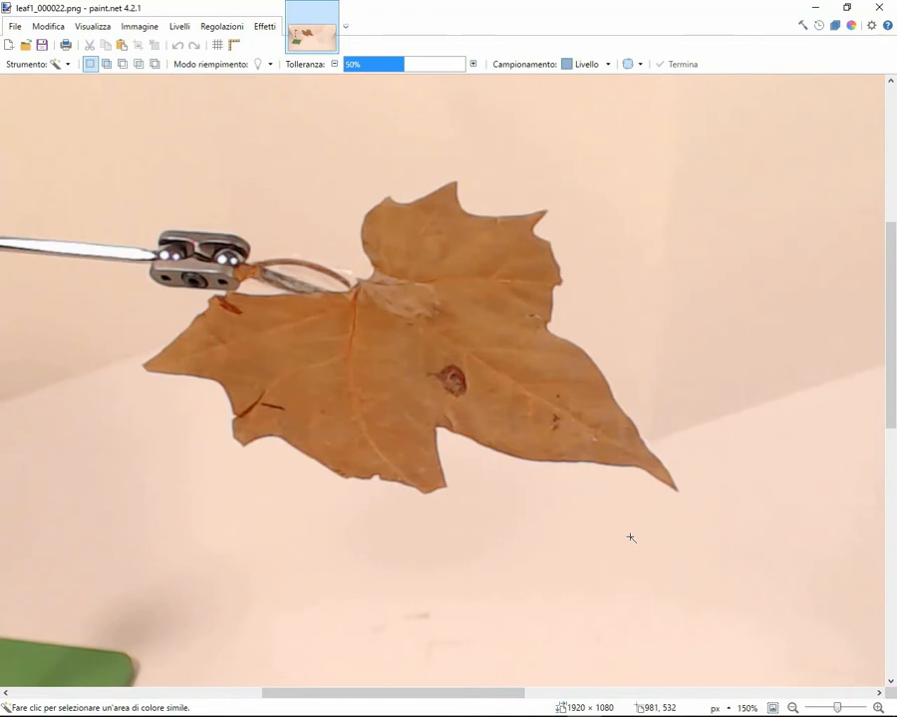
scroll(629, 538, down, 4)
scroll(629, 538, up, 7)
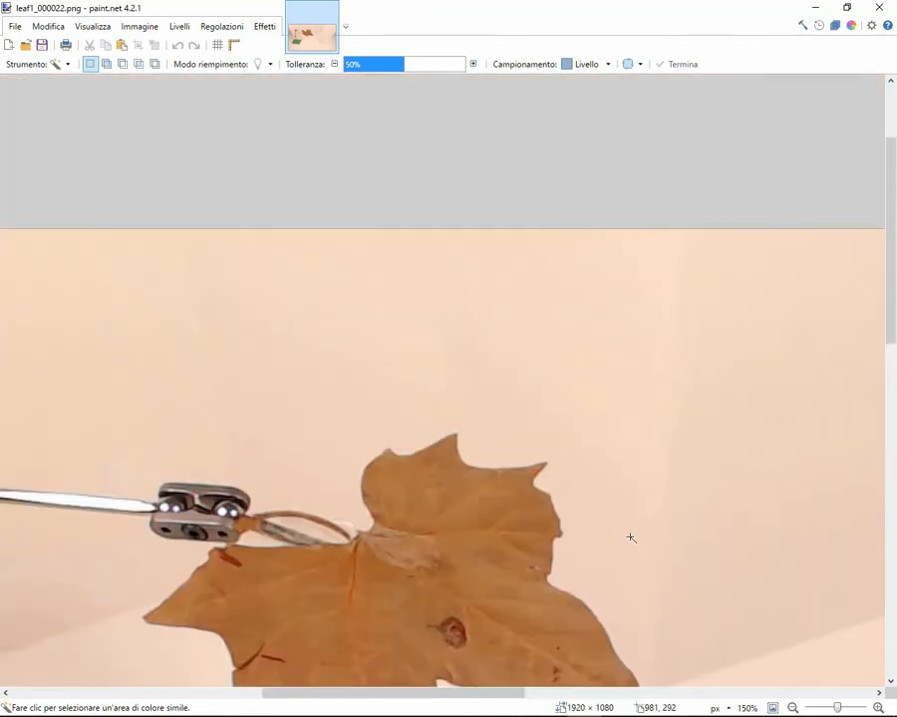
scroll(630, 539, down, 5)
scroll(630, 538, up, 5)
scroll(629, 538, down, 4)
scroll(629, 538, up, 2)
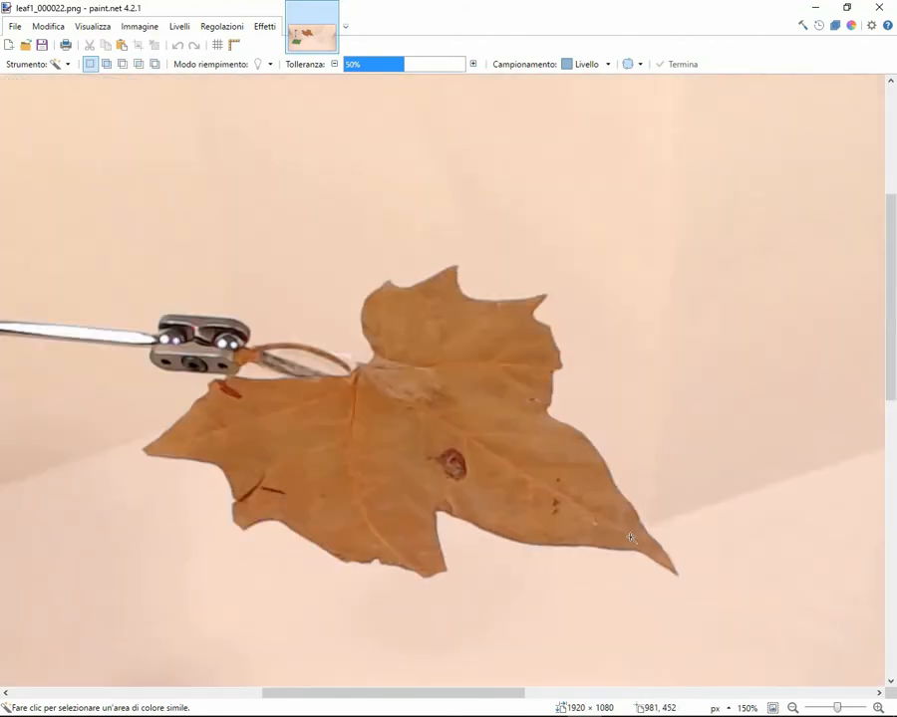
scroll(630, 538, right, 4)
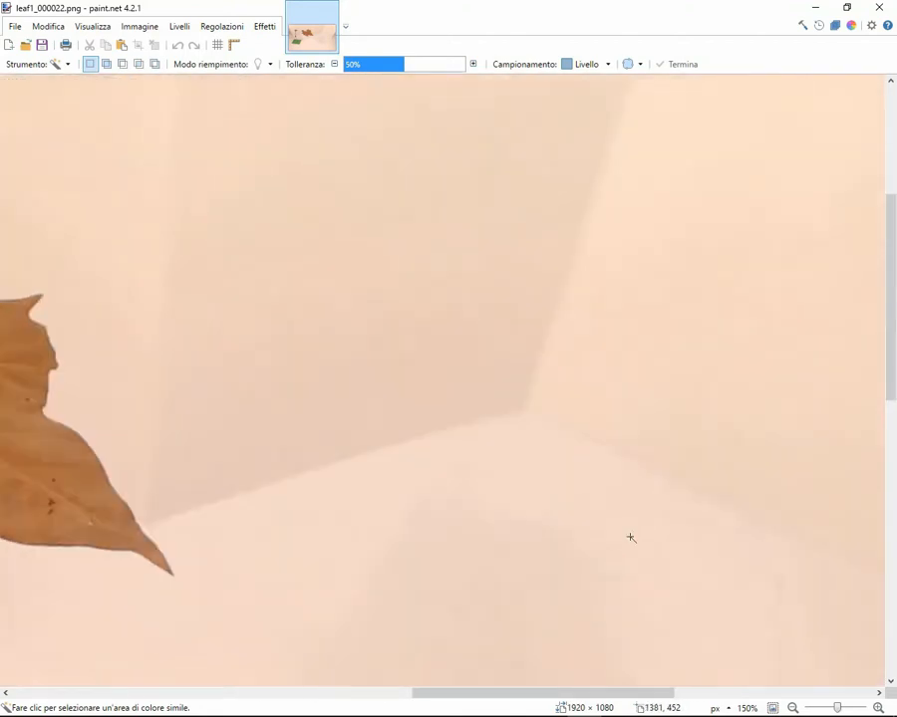
scroll(630, 538, left, 5)
scroll(630, 538, right, 3)
scroll(630, 538, left, 5)
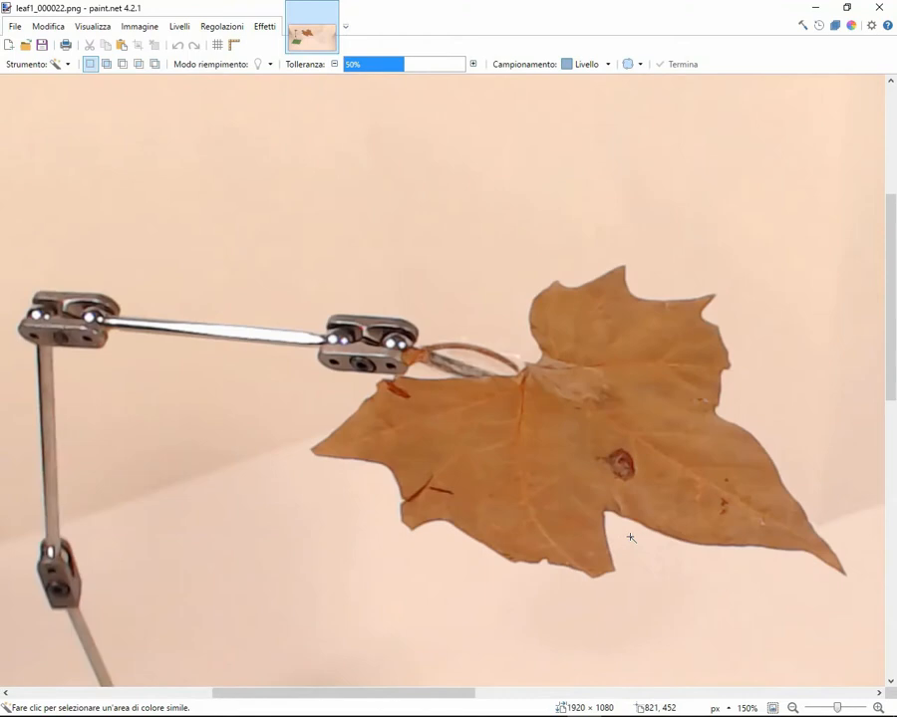
scroll(629, 538, right, 4)
scroll(630, 538, left, 3)
scroll(630, 538, right, 4)
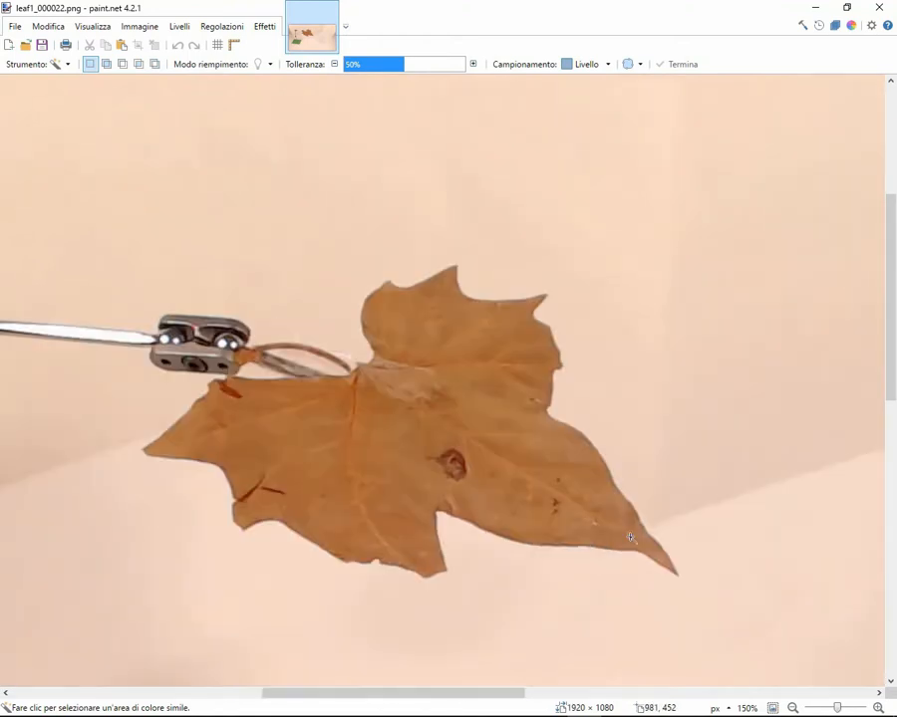
scroll(630, 538, left, 2)
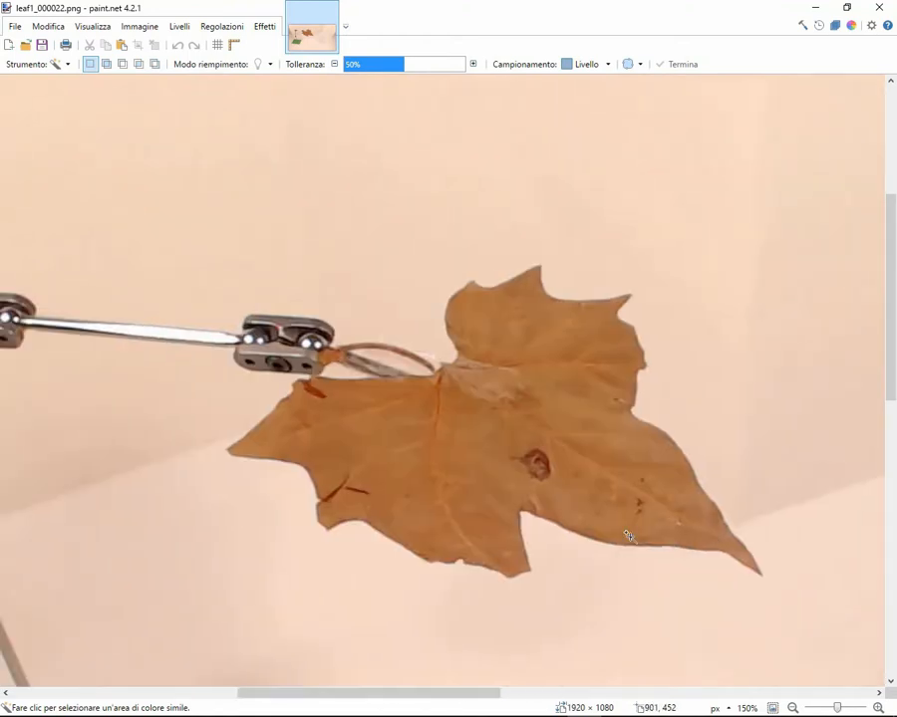
Examine the whole frame at reduced zoom, including the green base, the supporting arm and the shadow beside the leaf
scroll(628, 537, down, 4)
scroll(629, 537, up, 2)
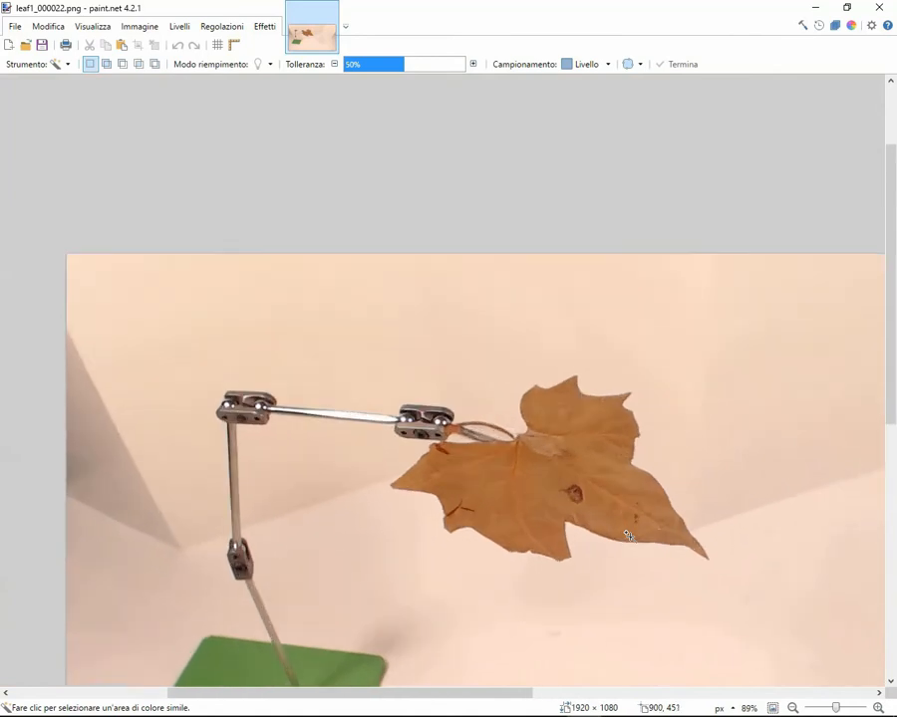
scroll(629, 538, down, 1)
scroll(630, 538, down, 3)
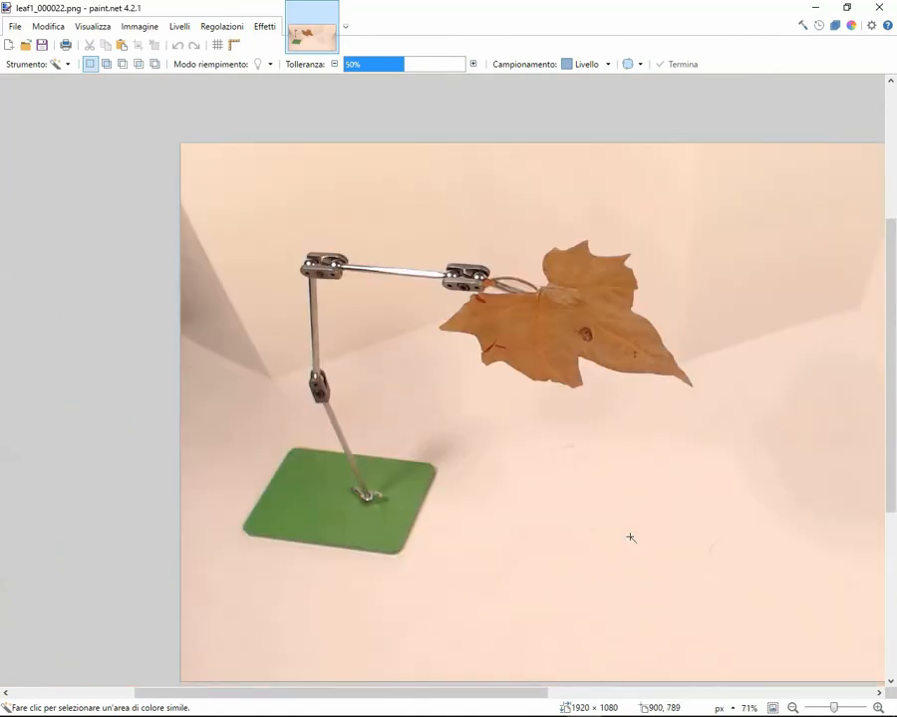
scroll(630, 538, right, 4)
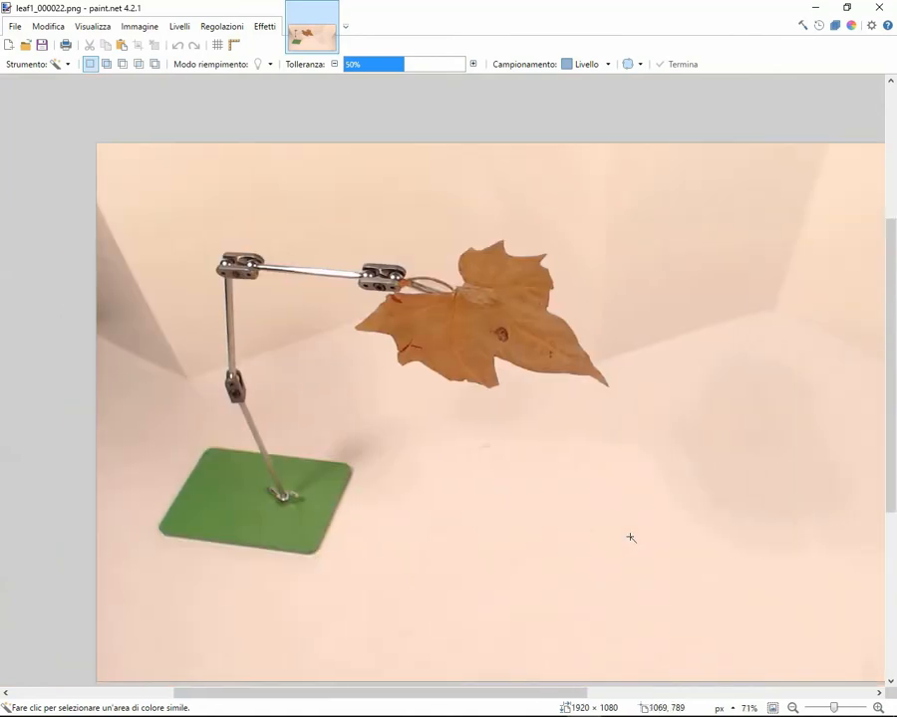
scroll(630, 538, down, 2)
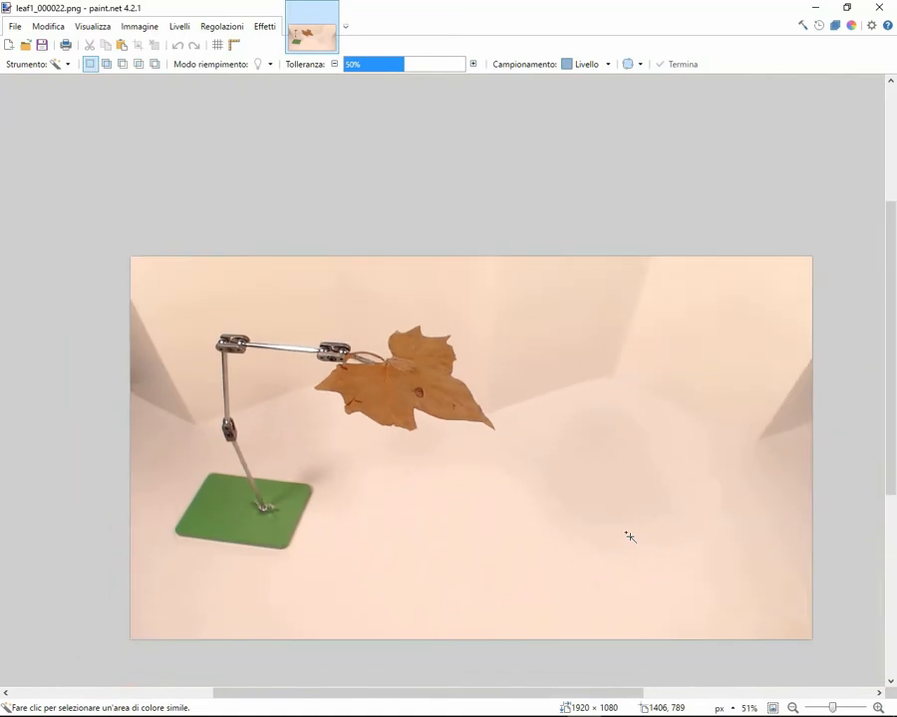
scroll(629, 539, up, 3)
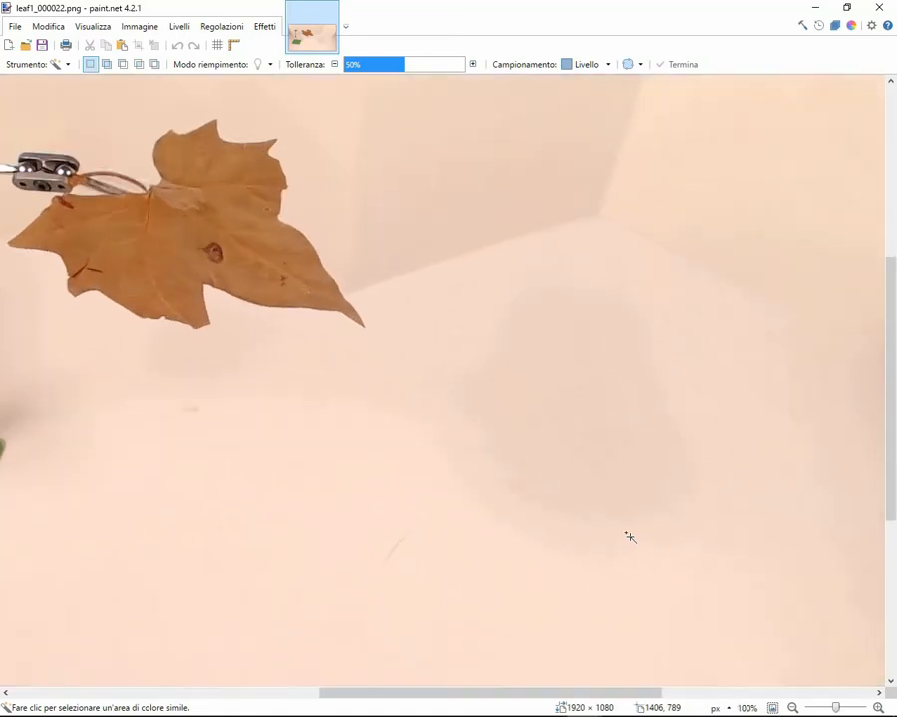
scroll(630, 538, down, 1)
scroll(629, 538, down, 1)
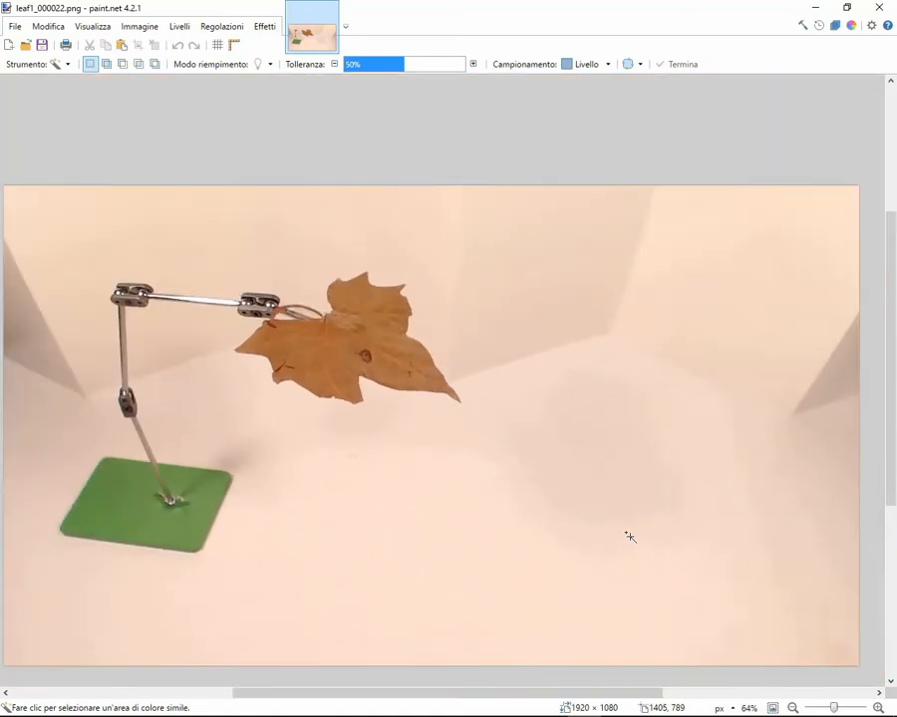
scroll(630, 538, down, 1)
scroll(628, 537, up, 1)
scroll(465, 460, left, 1)
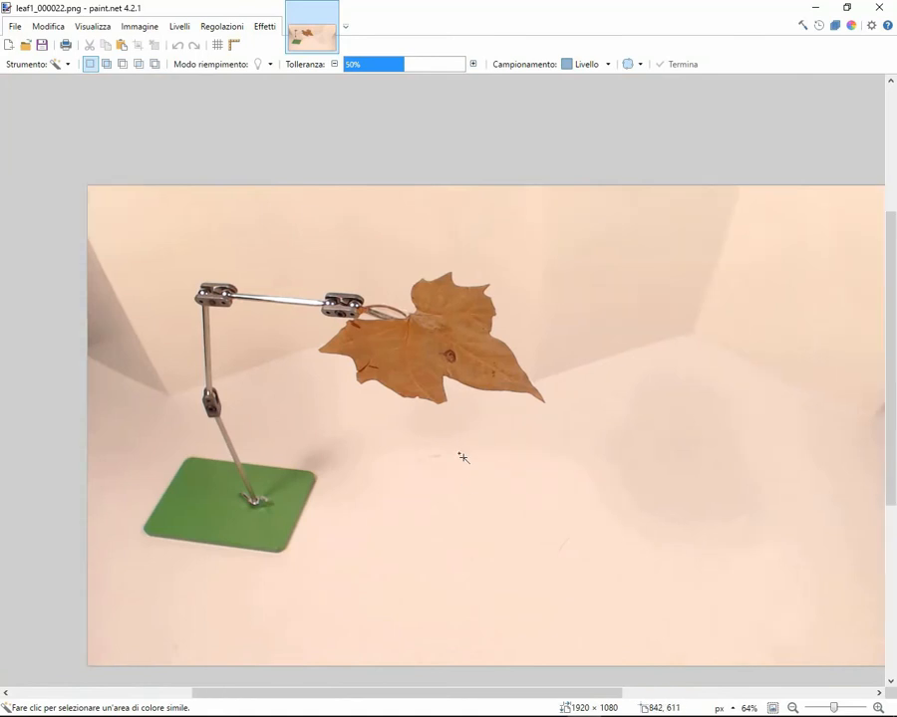
scroll(464, 458, up, 3)
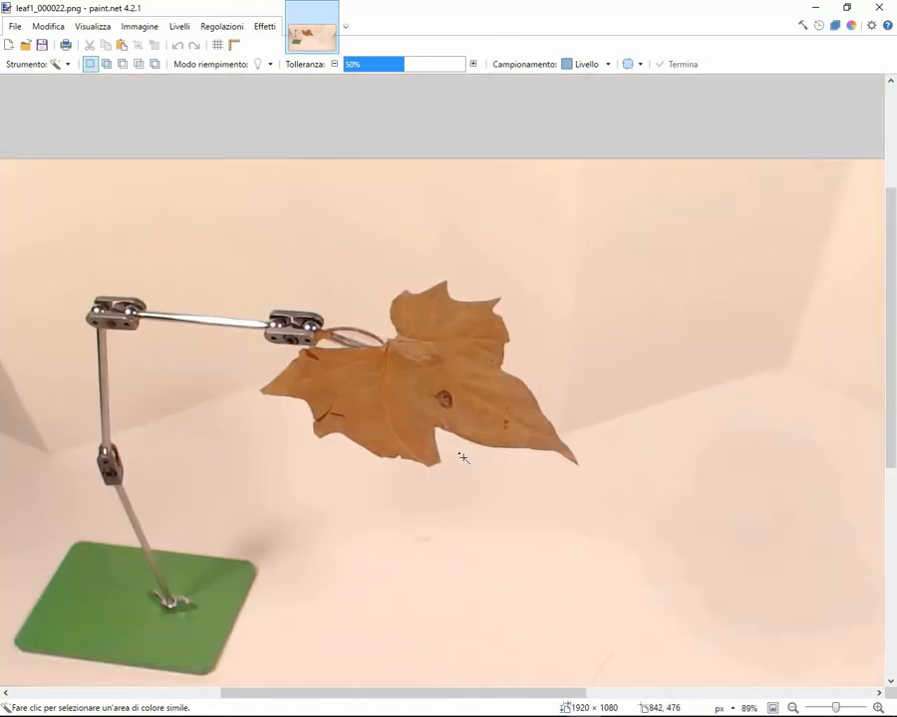
scroll(464, 458, up, 1)
scroll(463, 457, down, 4)
scroll(464, 457, down, 1)
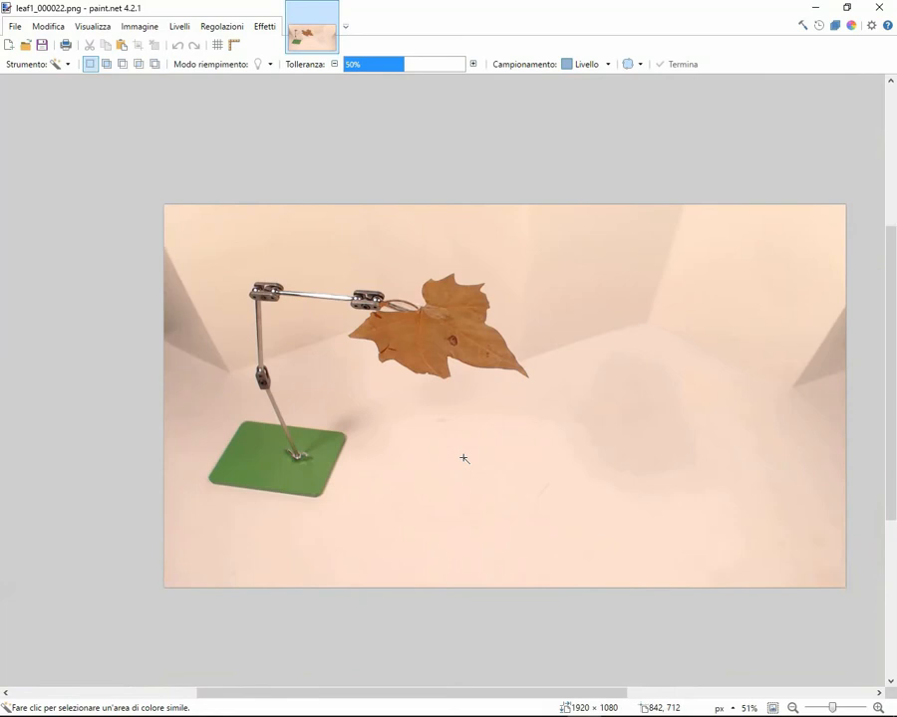
scroll(463, 458, left, 3)
scroll(463, 458, right, 3)
scroll(463, 458, up, 1)
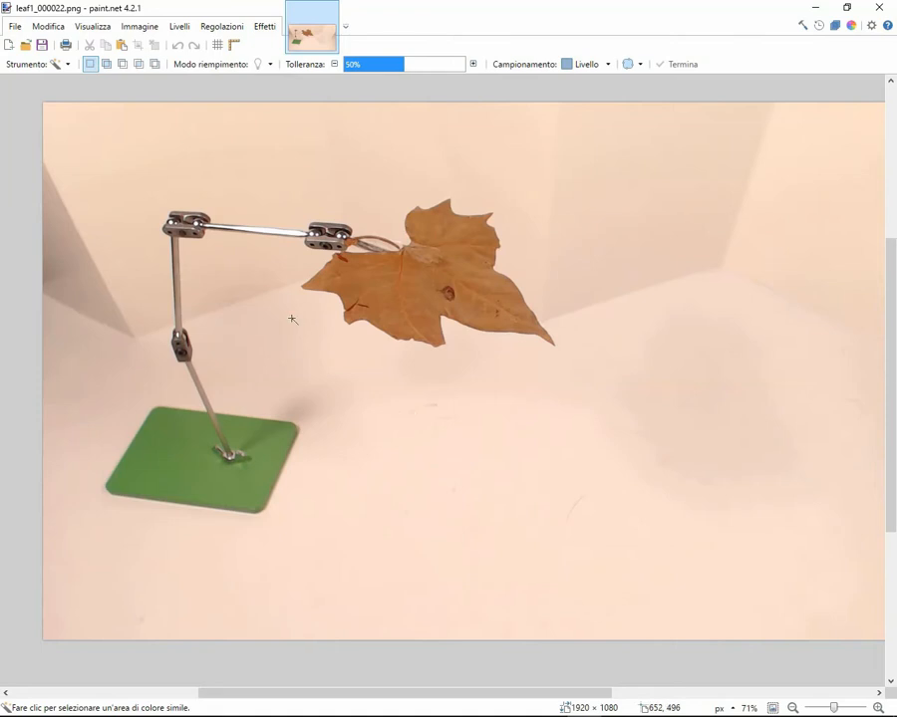
Make a rectangular selection about 587 × 422 px around the leaf
click(67, 65)
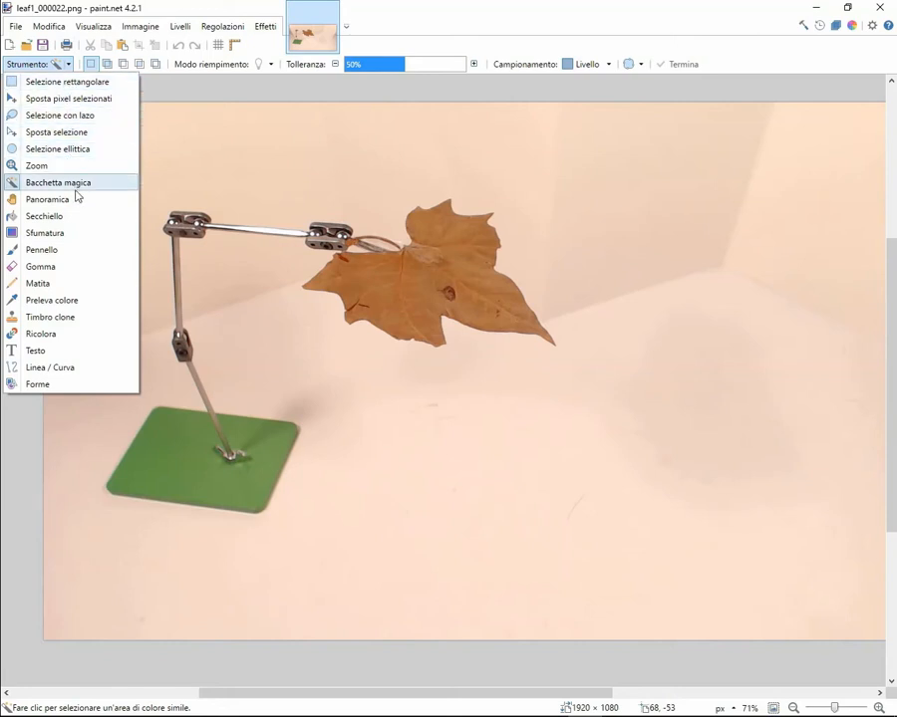
click(67, 81)
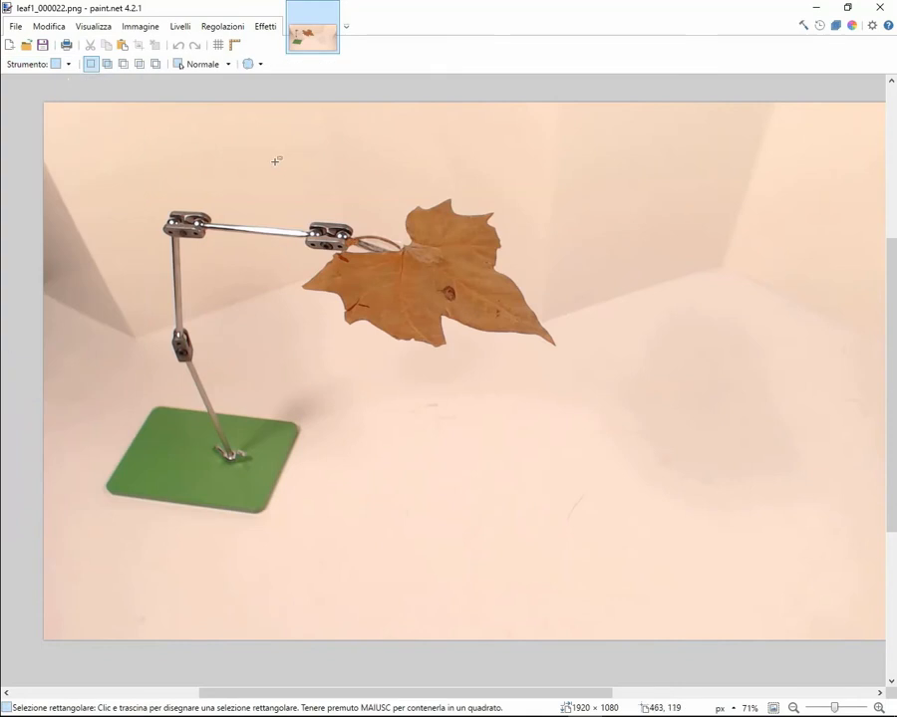
drag(276, 160, 568, 370)
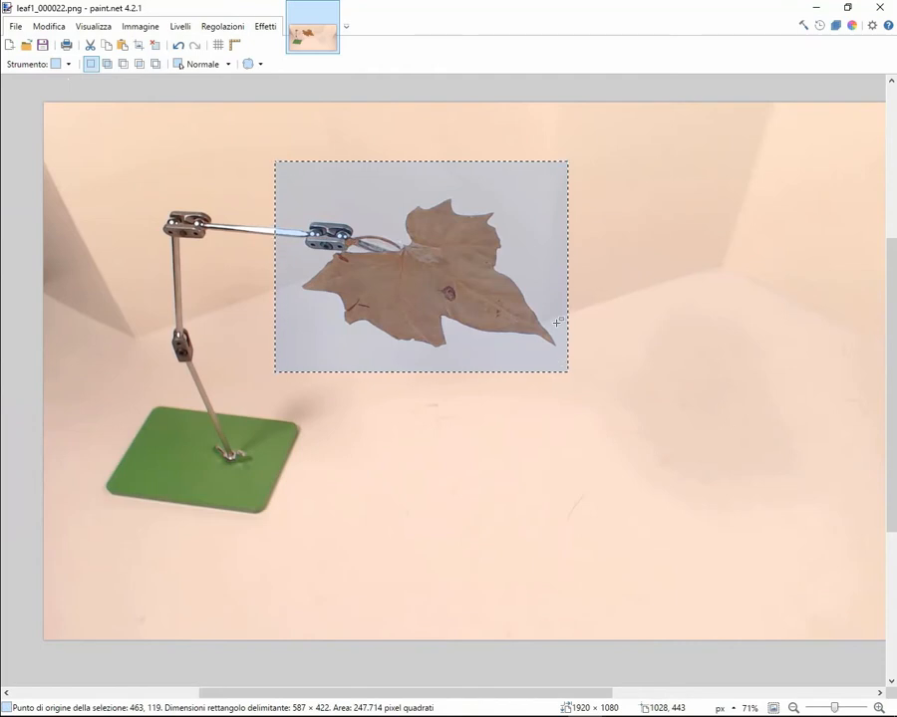
Paint a black brush stroke 100 px wide over the leaf inside the selection and undo it
click(62, 64)
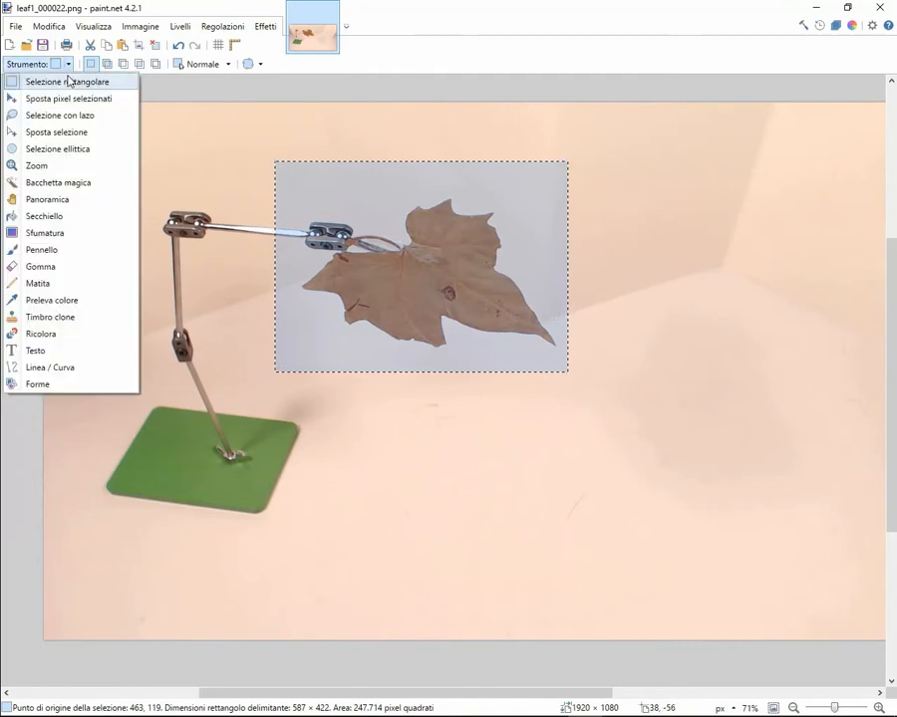
click(49, 249)
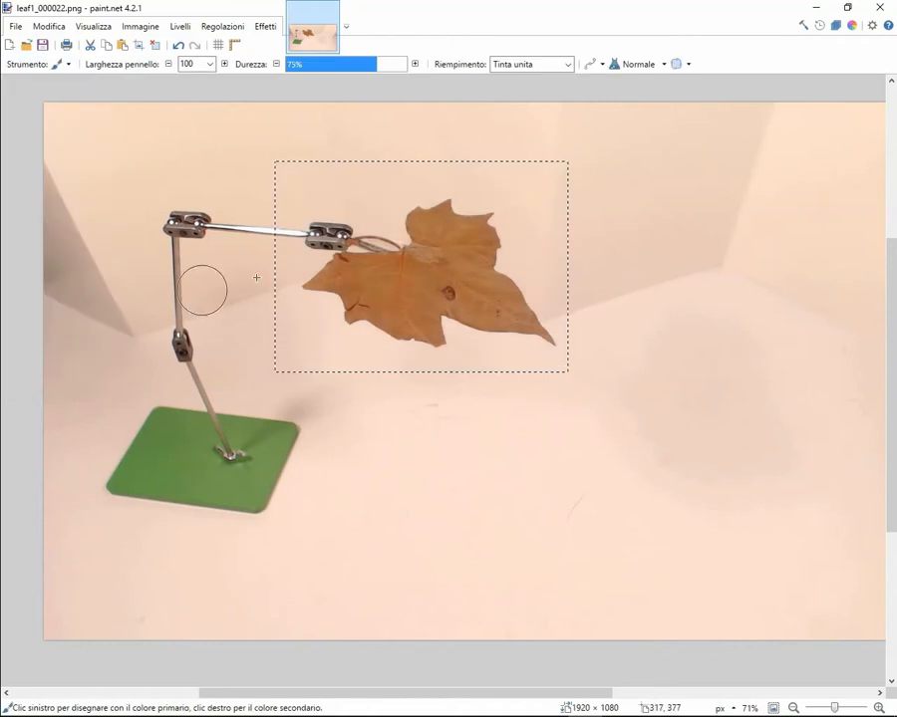
mouse_move(367, 251)
mouse_down()
mouse_move(367, 282)
mouse_move(458, 269)
mouse_move(443, 259)
mouse_up()
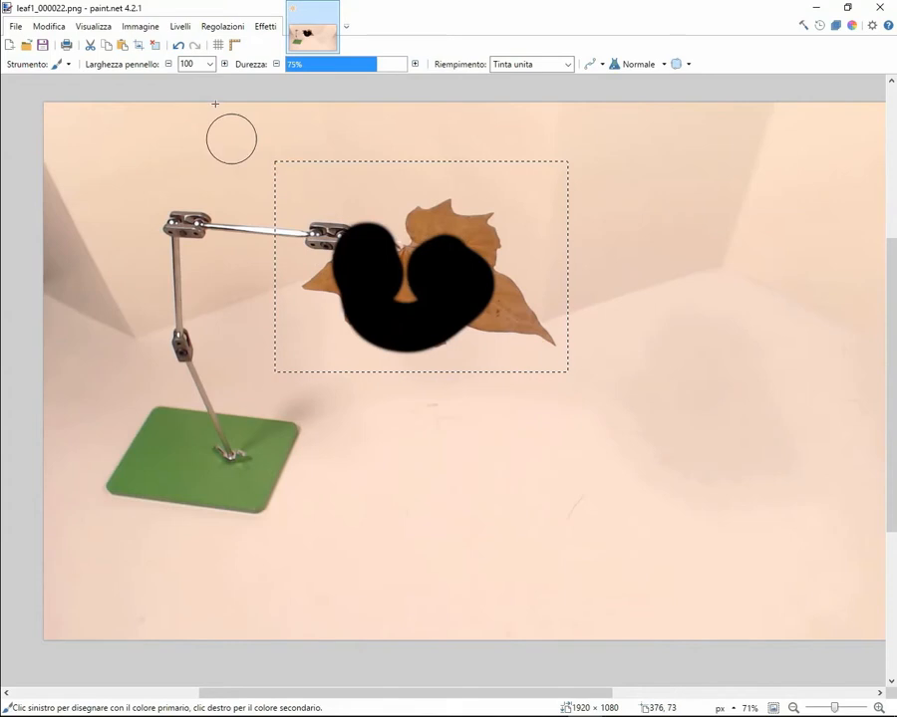
click(177, 49)
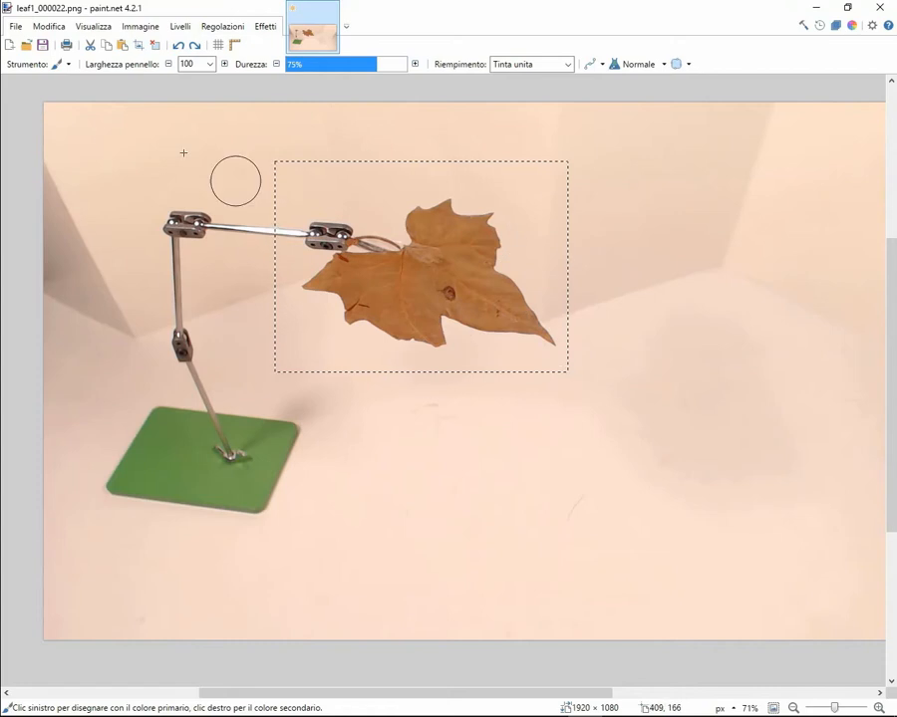
Invert the rectangular selection so that everything outside the rectangle around the leaf is selected
click(34, 25)
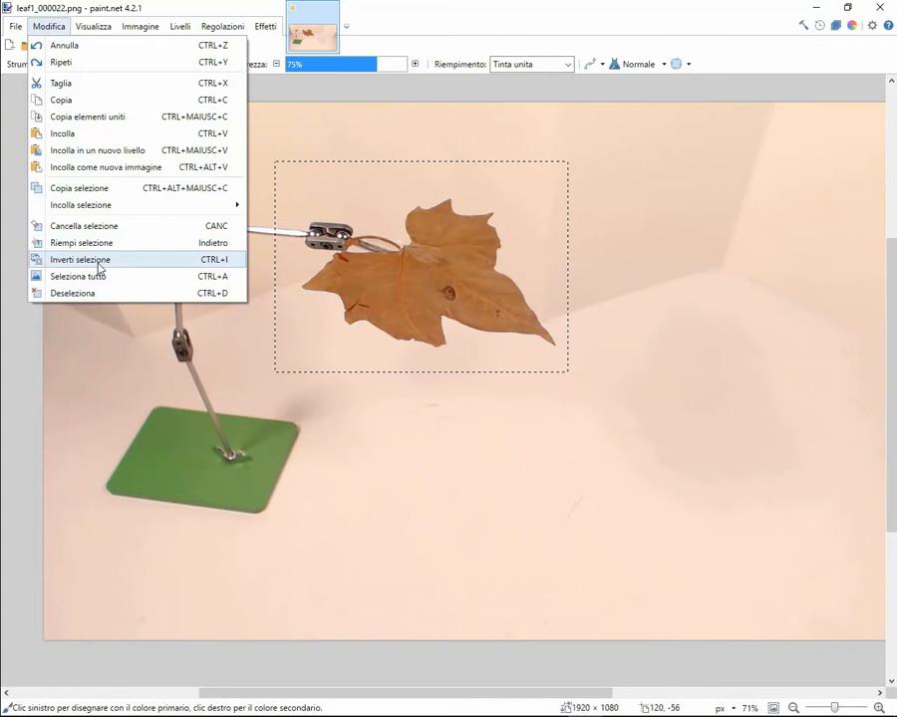
click(557, 9)
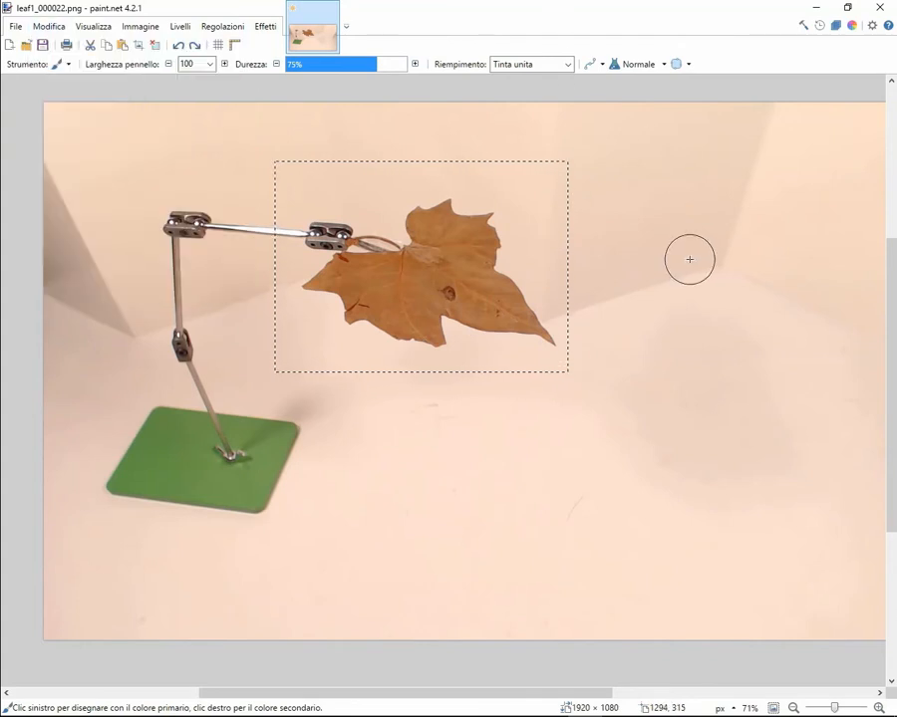
key(ctrl+i)
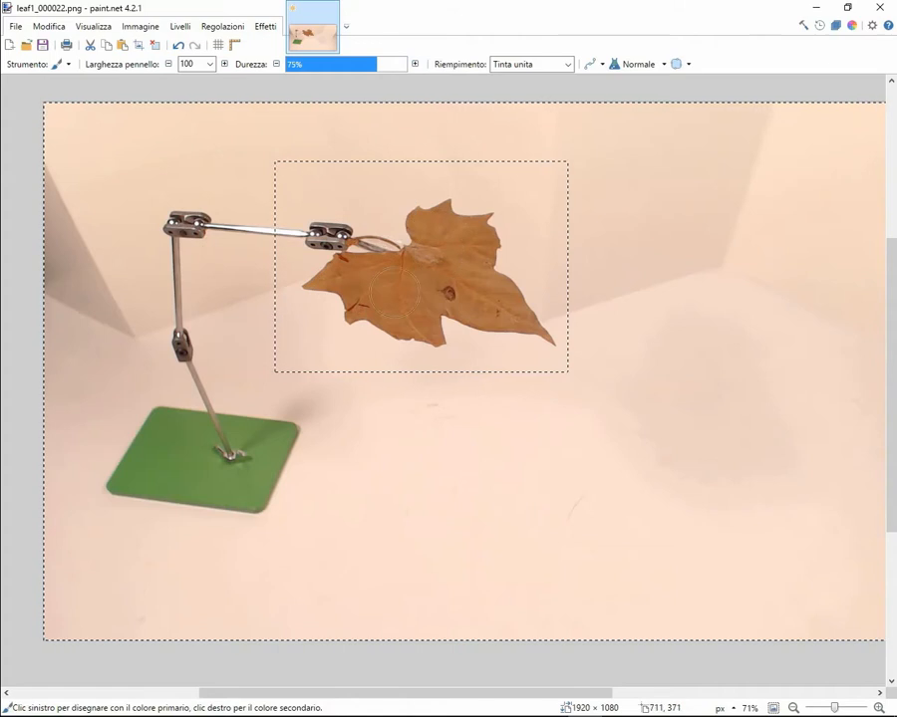
Paint a 100 px wide black brush stroke across the area outside the leaf rectangle, undo it and clear the selection
mouse_move(395, 292)
mouse_down()
mouse_move(208, 513)
mouse_move(360, 449)
mouse_move(723, 188)
mouse_move(609, 173)
mouse_move(291, 276)
mouse_move(116, 357)
mouse_move(109, 392)
mouse_move(230, 347)
mouse_up()
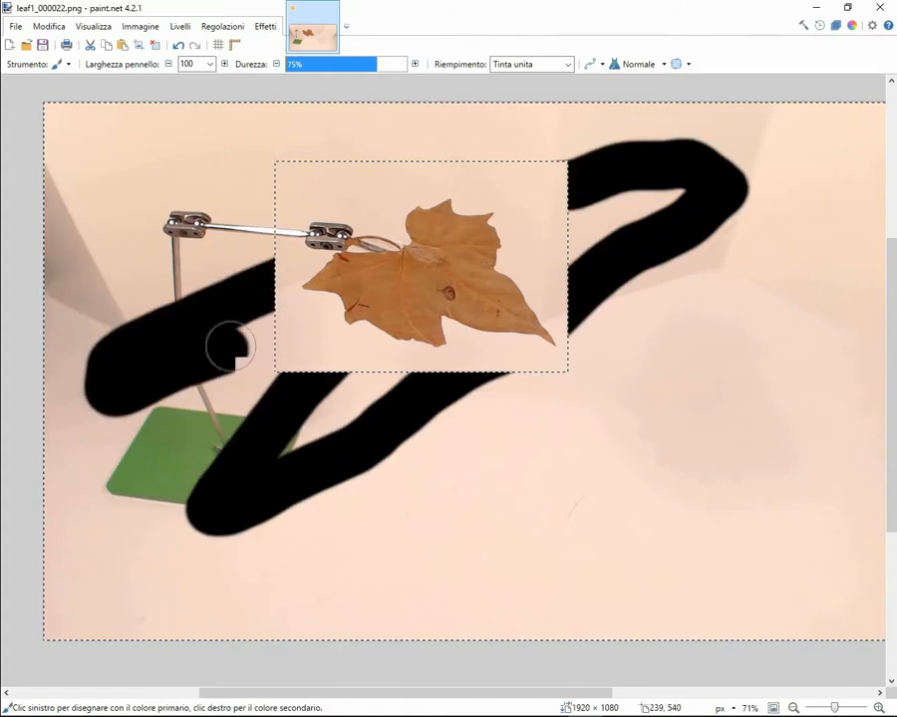
click(179, 46)
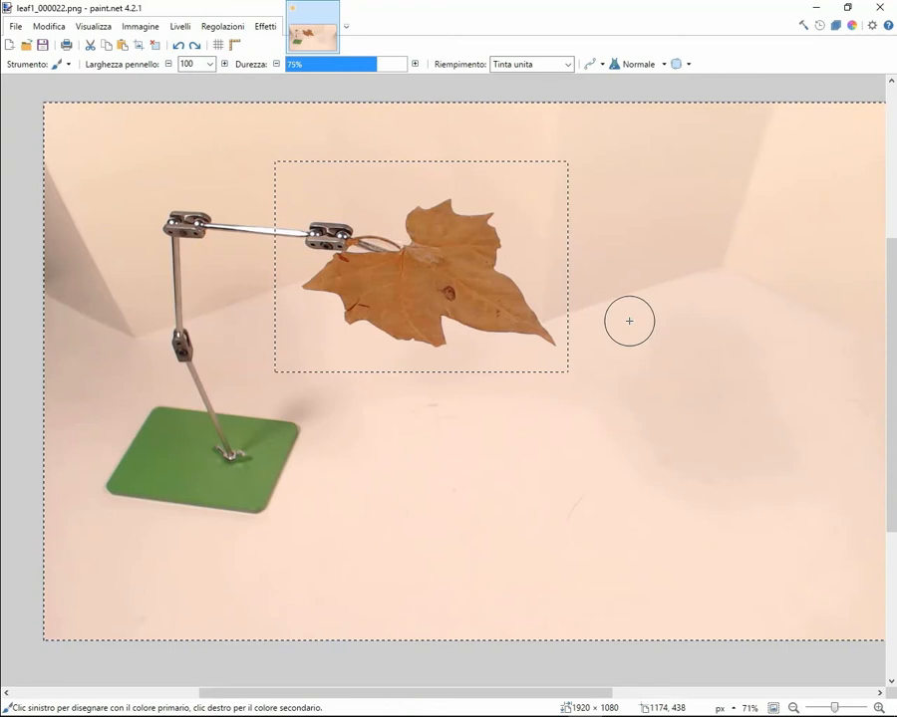
key(ctrl+d)
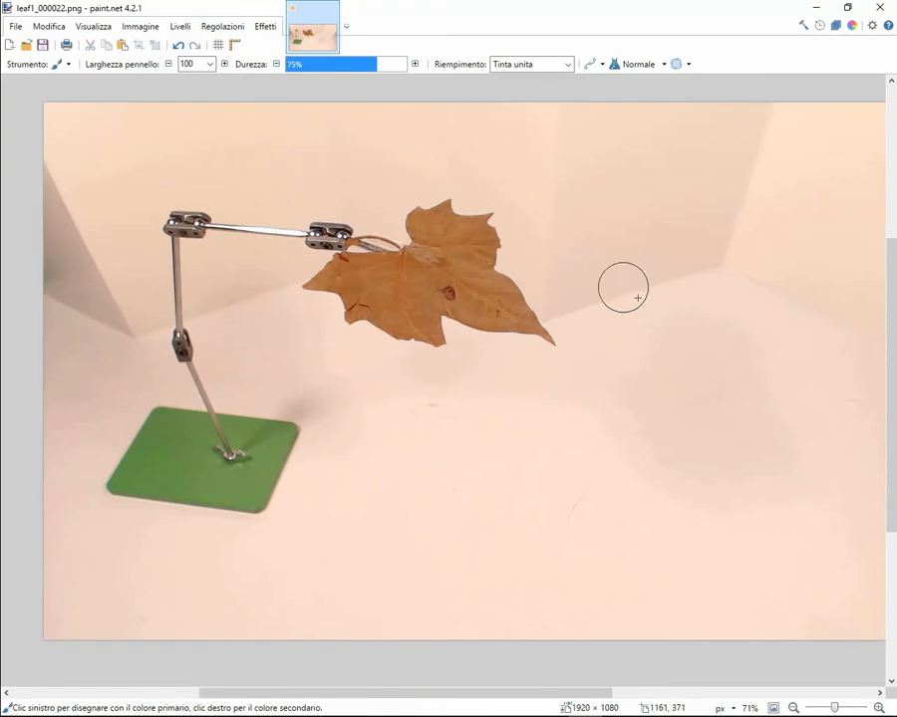
Make a rectangular selection about 108 × 106 px just above the horizontal arm of the support
click(58, 64)
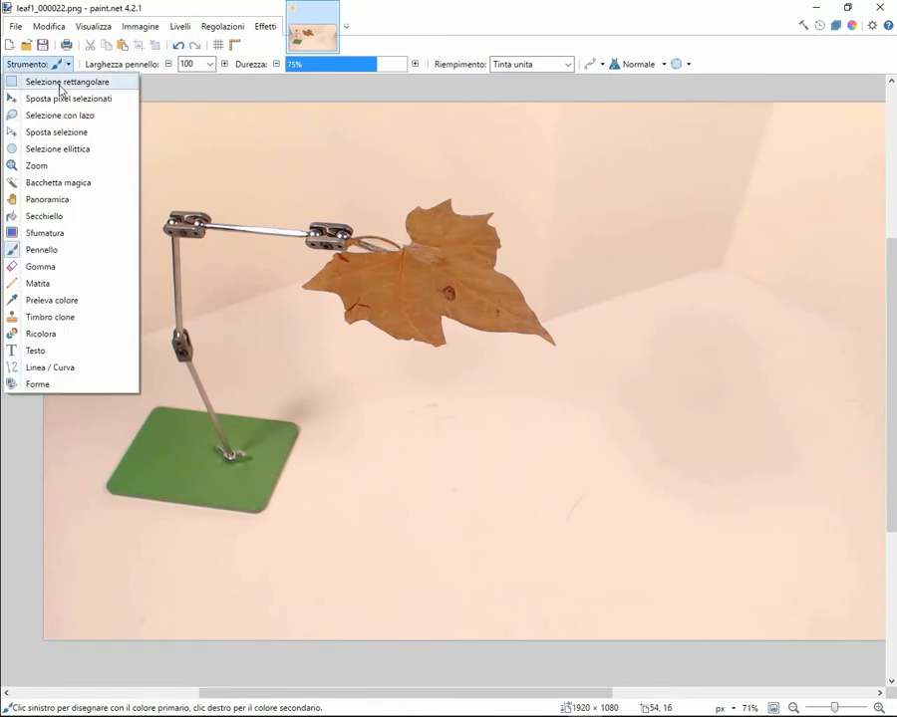
click(60, 86)
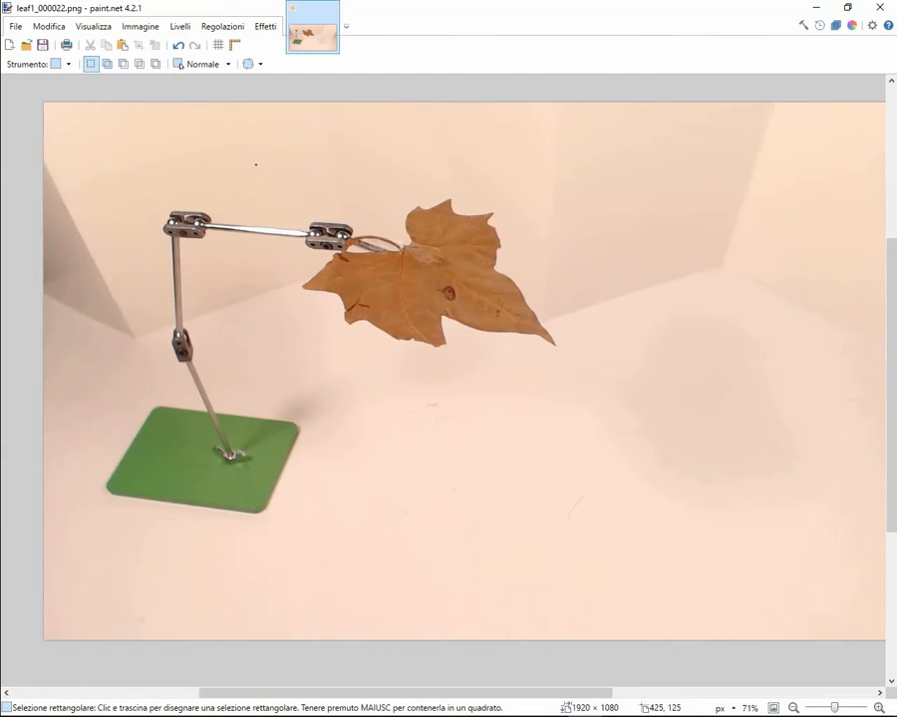
drag(256, 164, 310, 218)
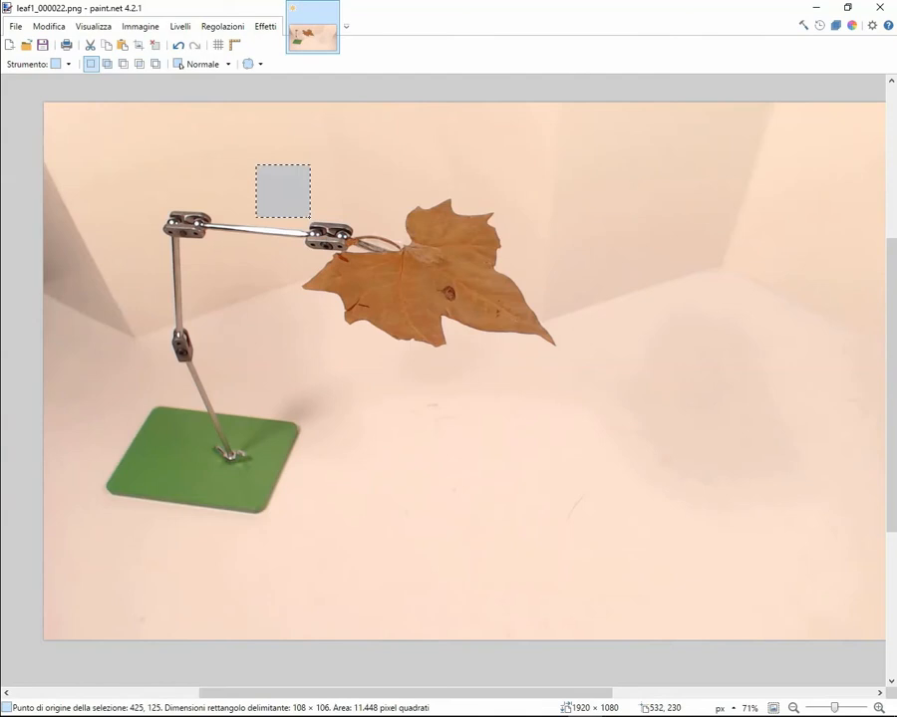
Add six more rectangles to the selection around the support arm, the leaf, the shadow and the floor, some overlapping
click(107, 65)
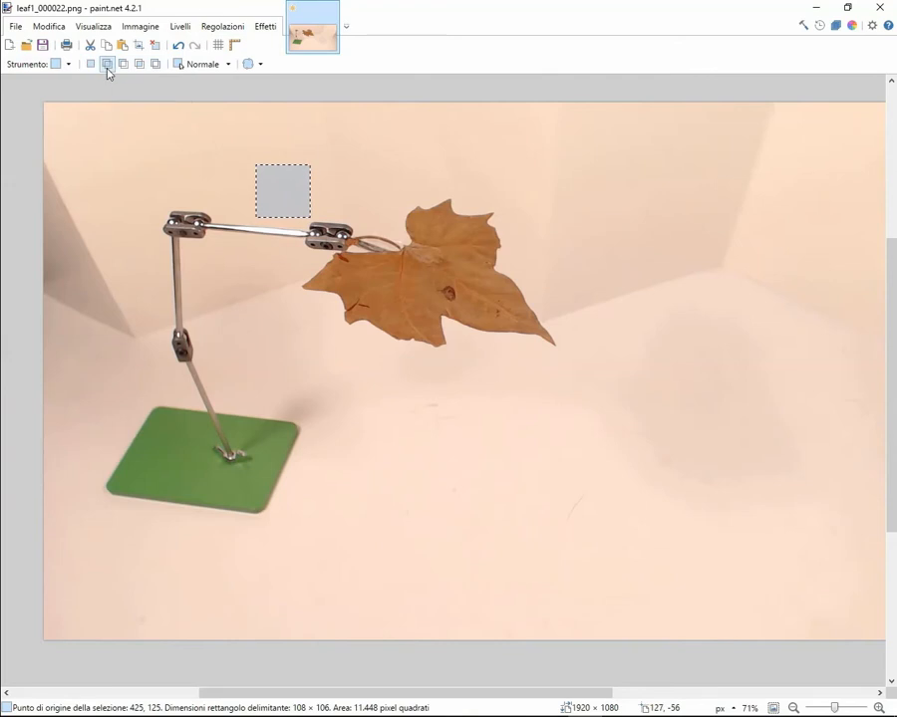
drag(474, 160, 577, 247)
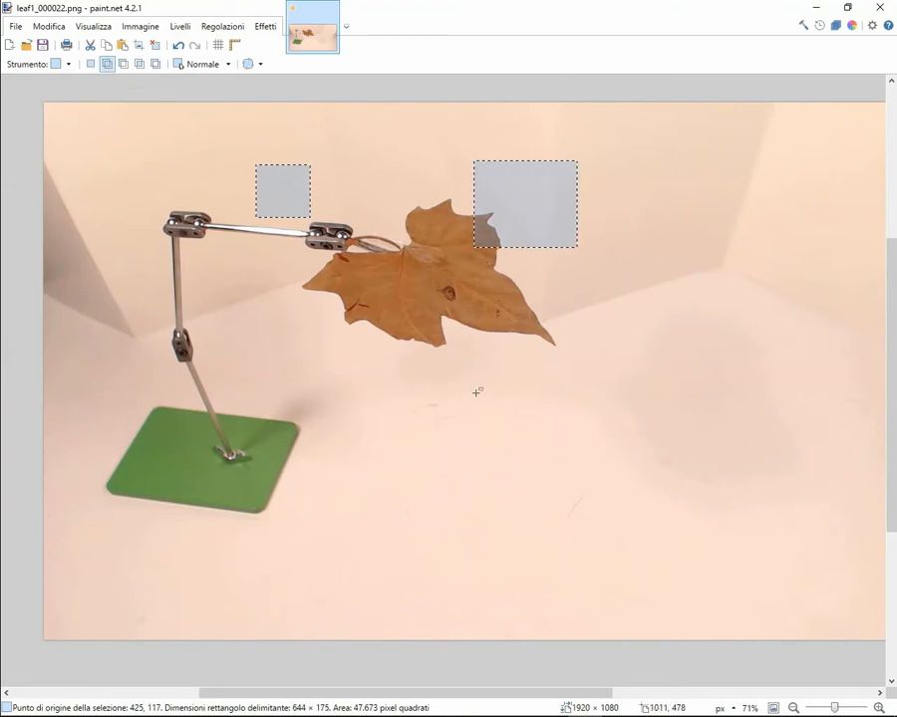
drag(302, 383, 334, 405)
drag(637, 476, 642, 479)
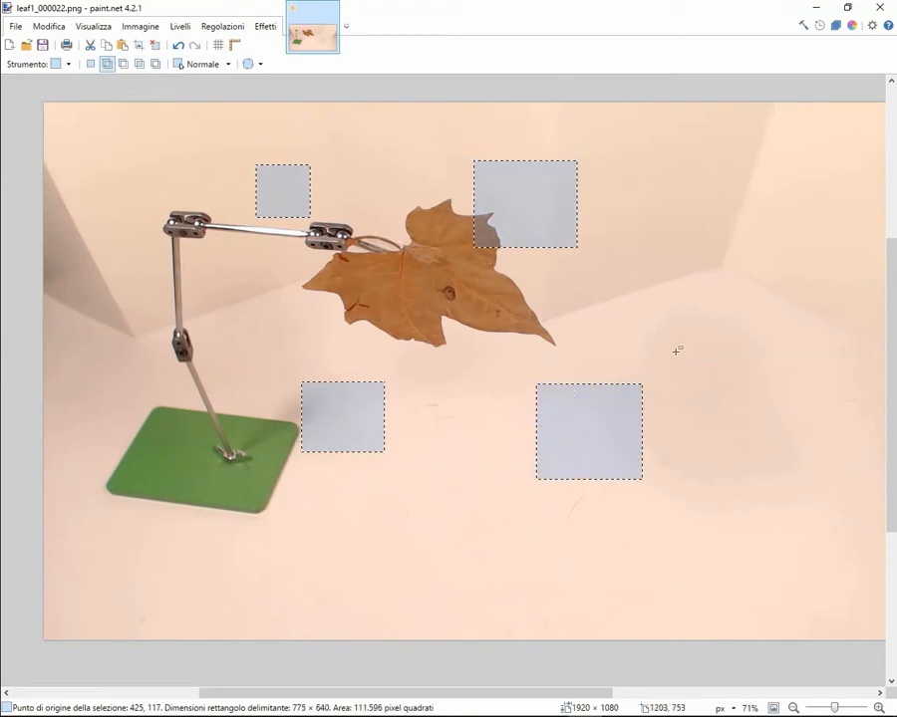
drag(651, 305, 753, 412)
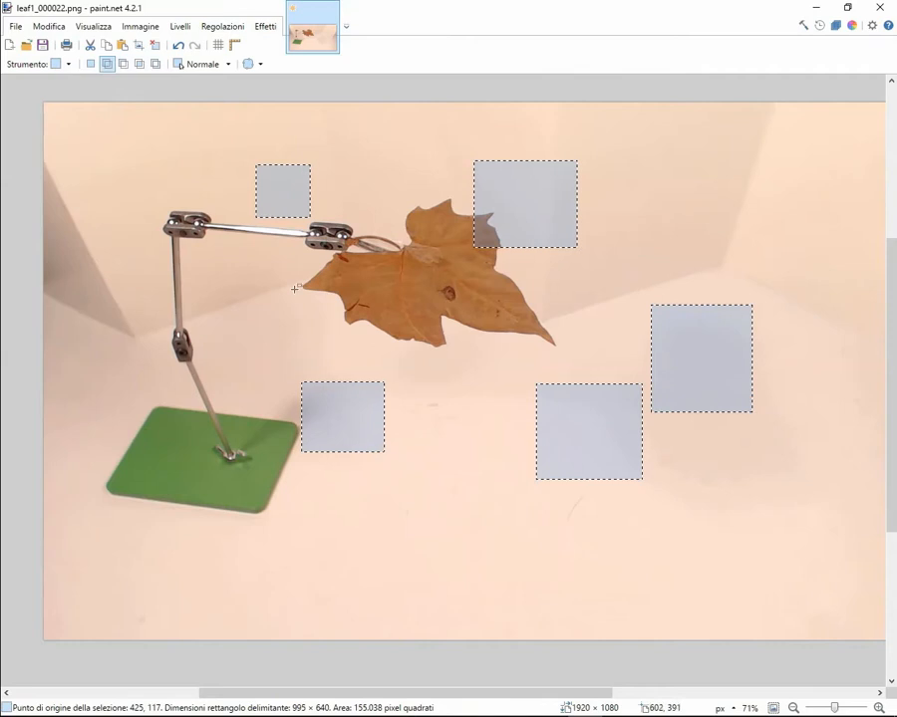
drag(179, 291, 237, 363)
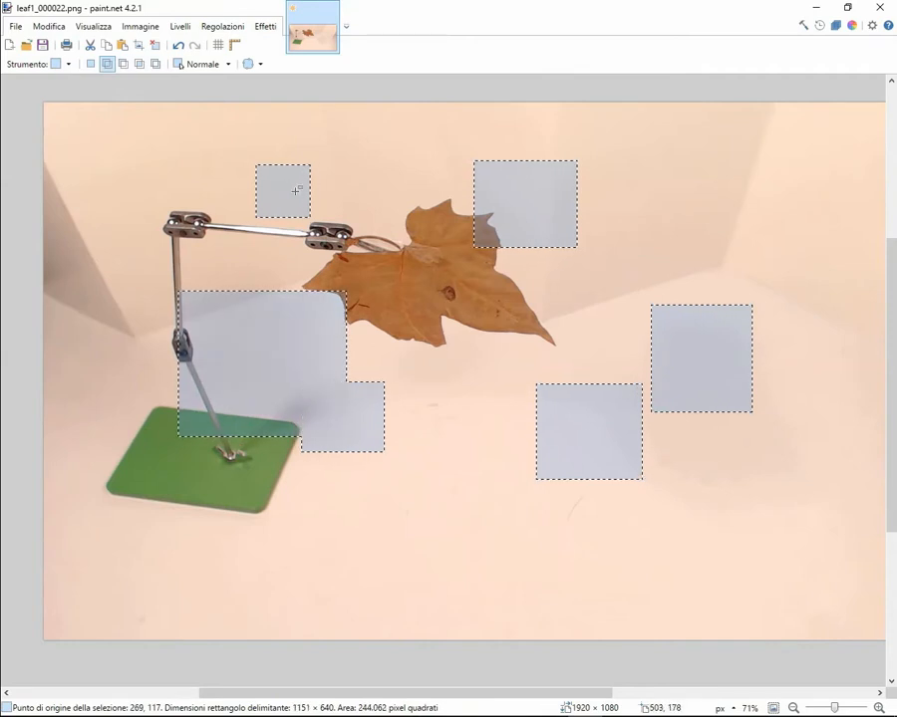
drag(295, 189, 514, 294)
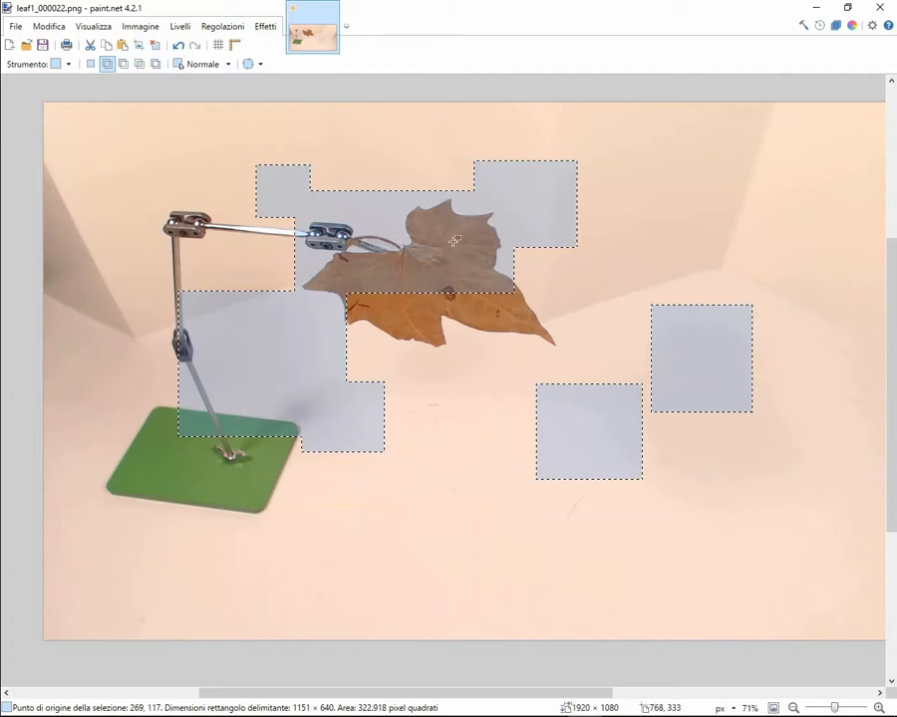
Subtract a rectangle over the leaf's upper part from the combined selection, and clear the whole selection
click(125, 64)
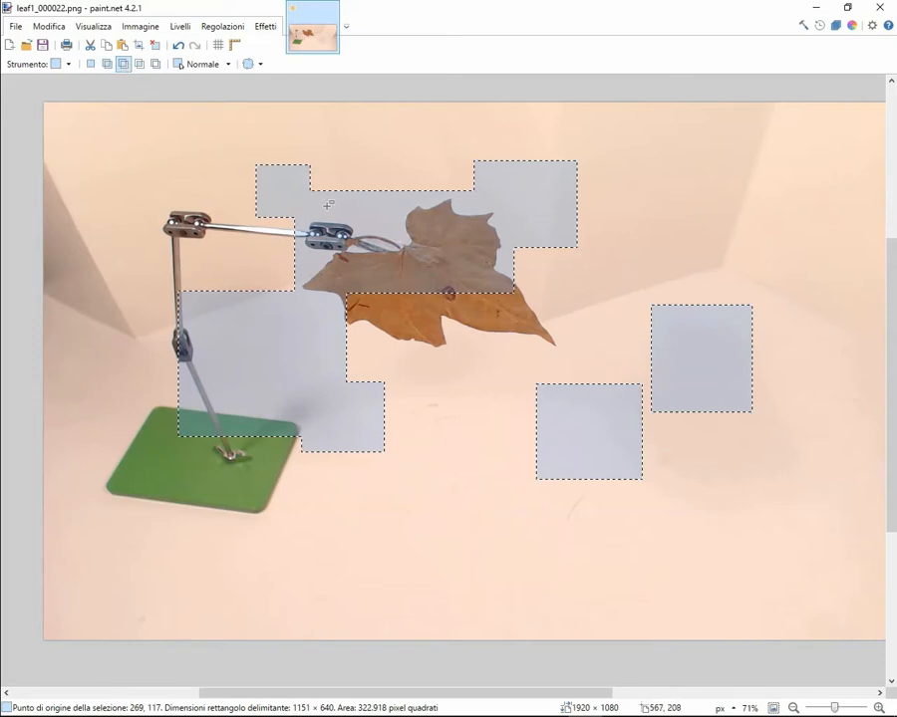
drag(325, 206, 482, 278)
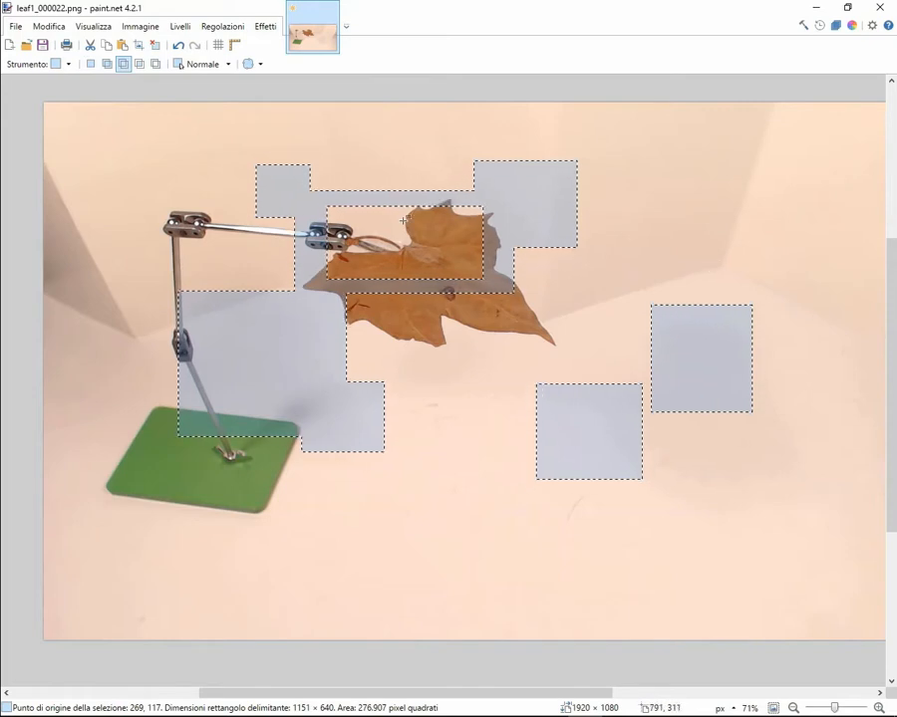
click(105, 147)
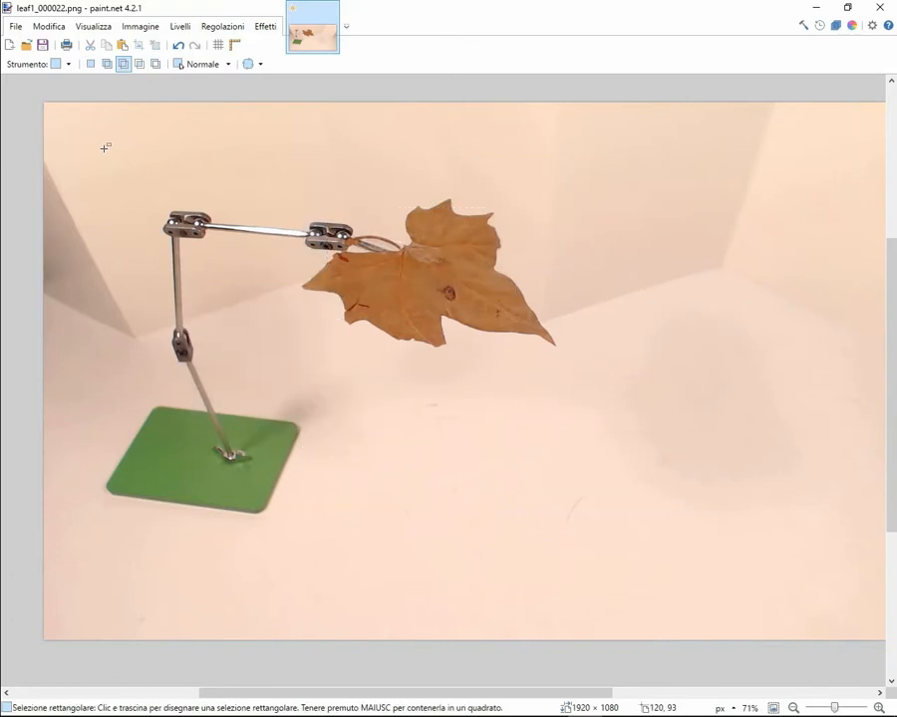
Draw an additive freehand lasso selection about 225 × 192 px above the joint next to the leaf, and clear it
click(67, 63)
click(66, 115)
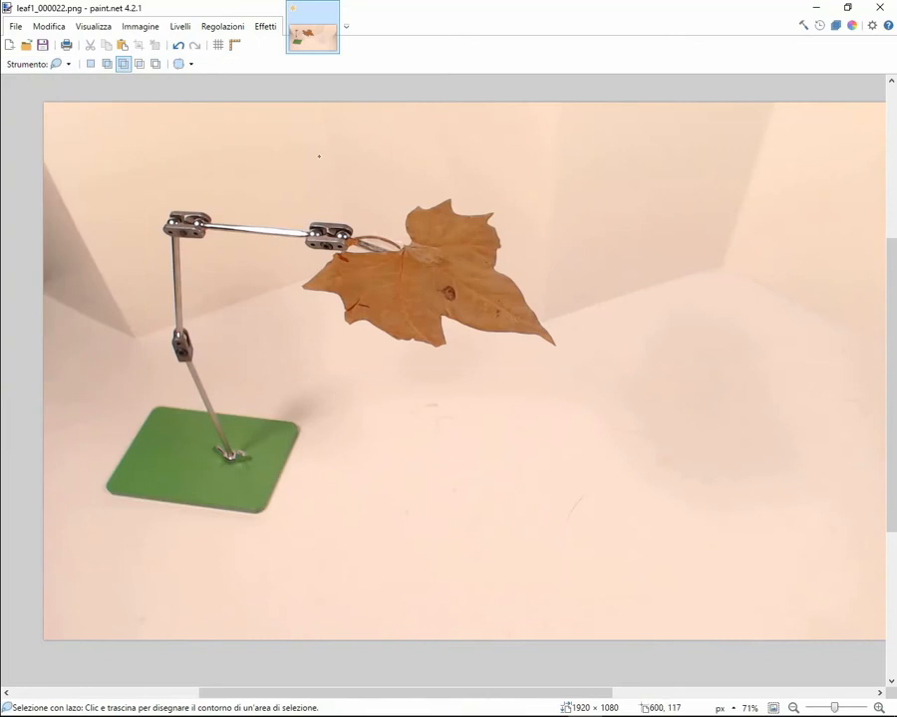
mouse_move(319, 155)
mouse_down()
mouse_move(376, 206)
mouse_move(398, 140)
mouse_move(343, 176)
mouse_up()
click(107, 64)
mouse_move(310, 162)
mouse_down()
mouse_move(299, 222)
mouse_move(396, 199)
mouse_move(381, 132)
mouse_move(317, 158)
mouse_up()
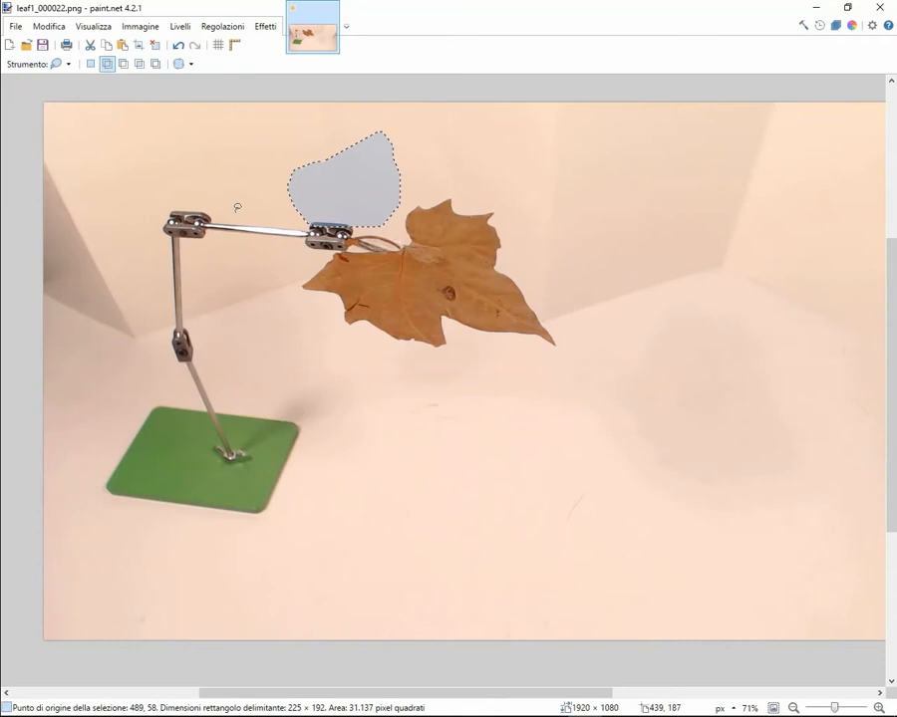
click(386, 242)
Lasso the leaf's upper lobe in two additive passes along its edge, about 182 × 86 px overall, and deselect it
scroll(385, 243, up, 2)
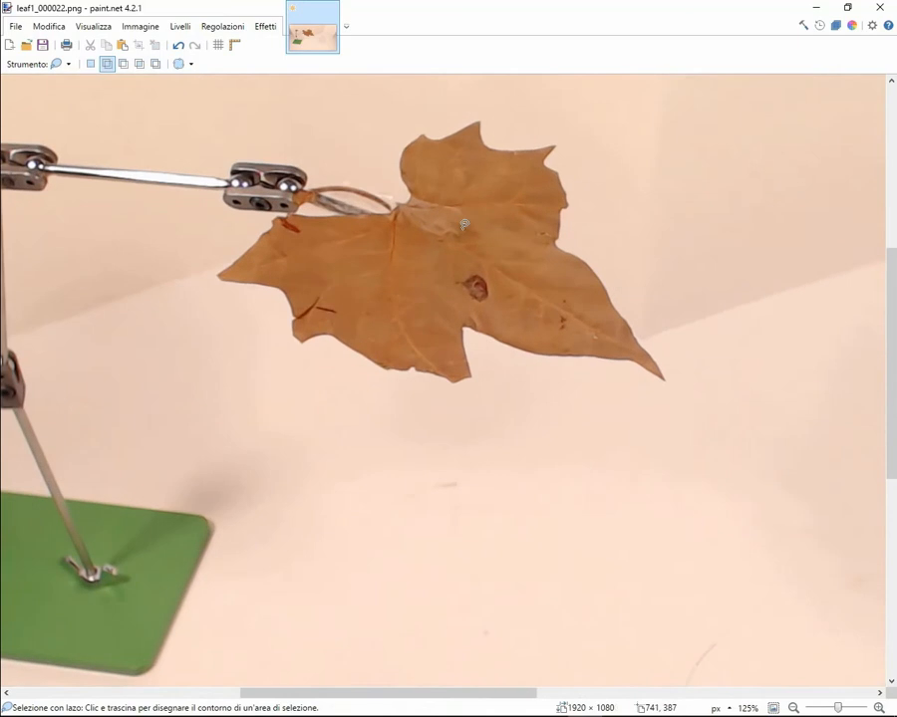
scroll(463, 225, up, 1)
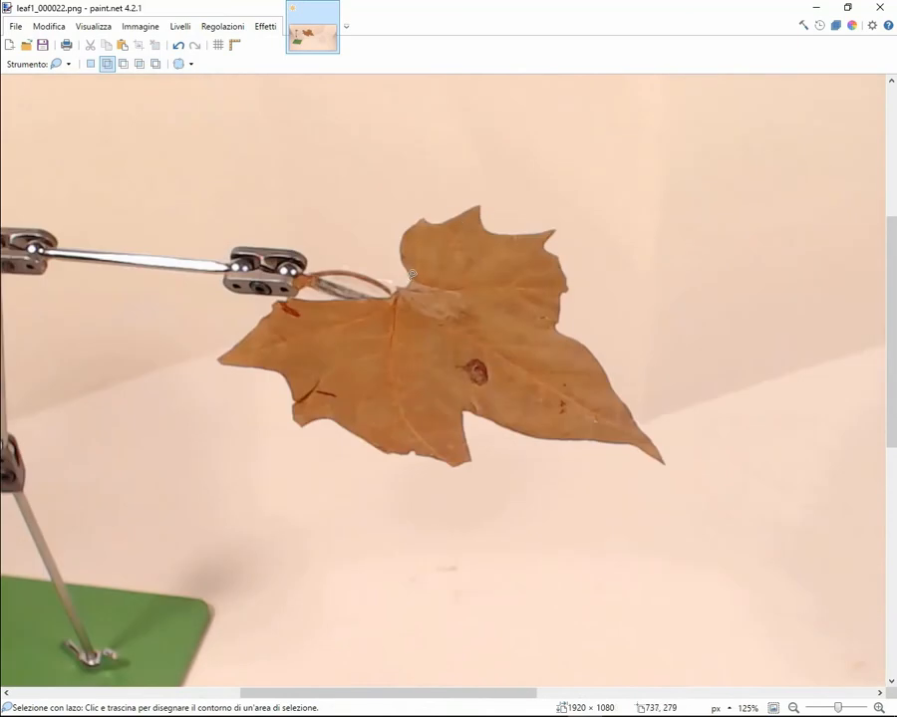
mouse_move(398, 276)
mouse_down()
mouse_move(394, 247)
mouse_move(408, 218)
mouse_move(423, 221)
mouse_move(428, 276)
mouse_up()
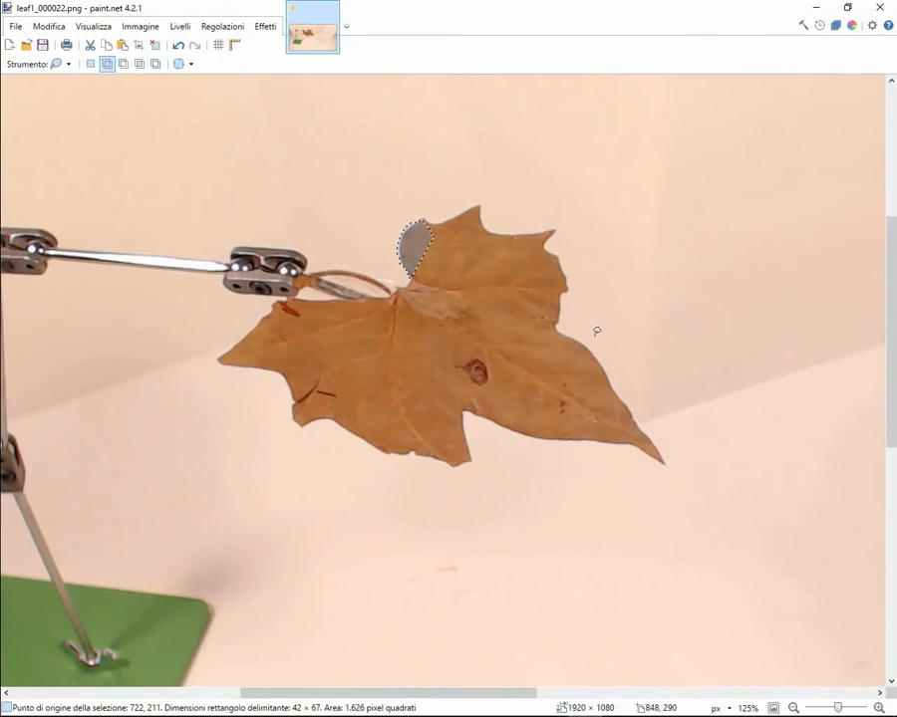
scroll(525, 313, up, 5)
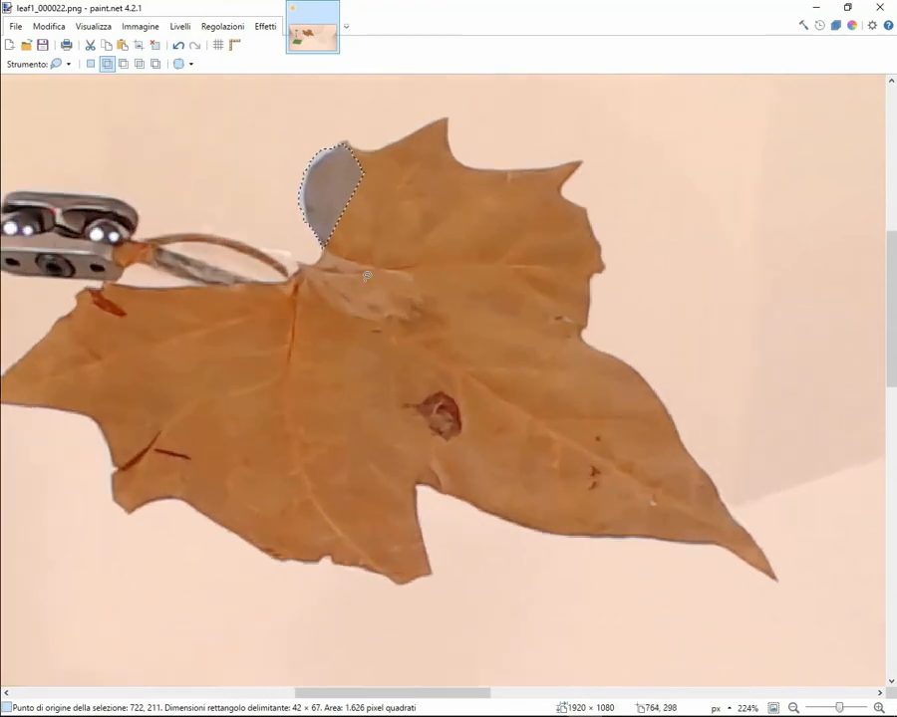
scroll(360, 274, up, 1)
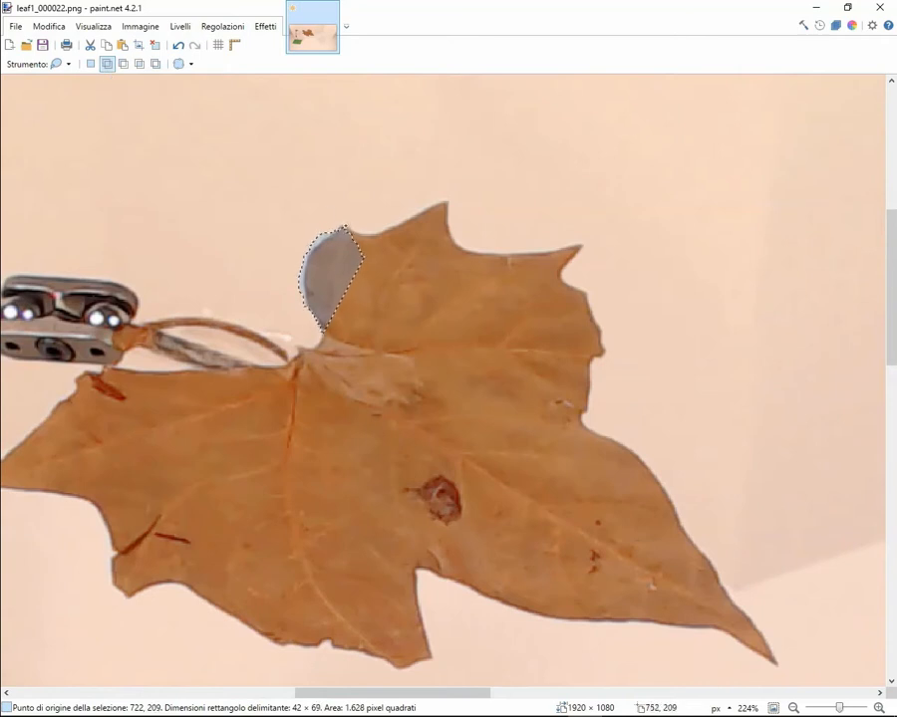
mouse_move(395, 227)
mouse_down()
mouse_move(446, 201)
mouse_move(451, 239)
mouse_move(463, 244)
mouse_move(494, 253)
mouse_move(579, 245)
mouse_move(564, 270)
mouse_move(585, 295)
mouse_move(549, 318)
mouse_move(446, 325)
mouse_move(342, 297)
mouse_up()
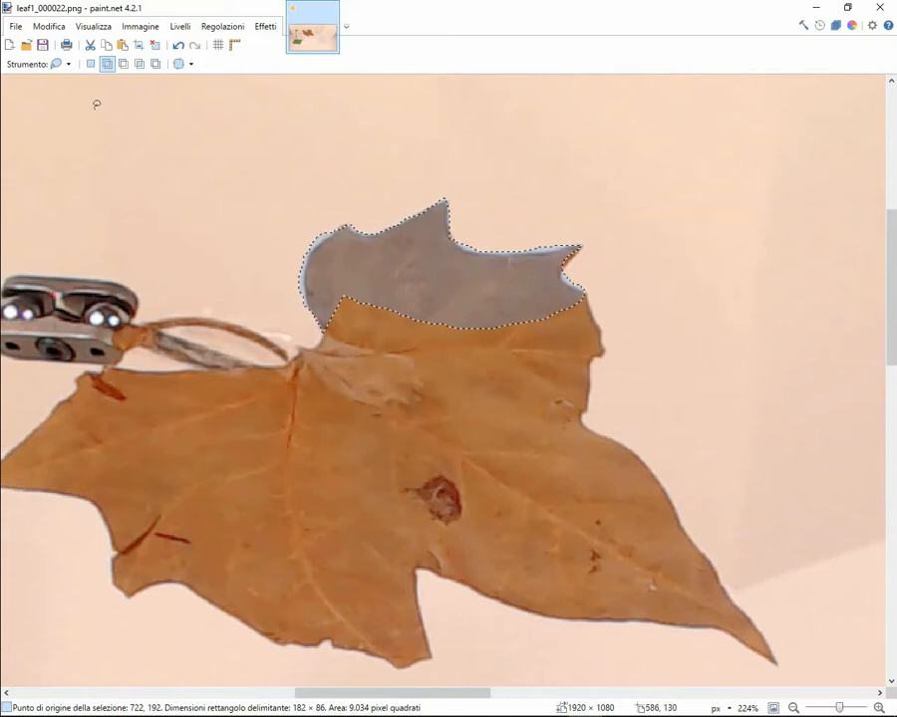
key(ctrl+d)
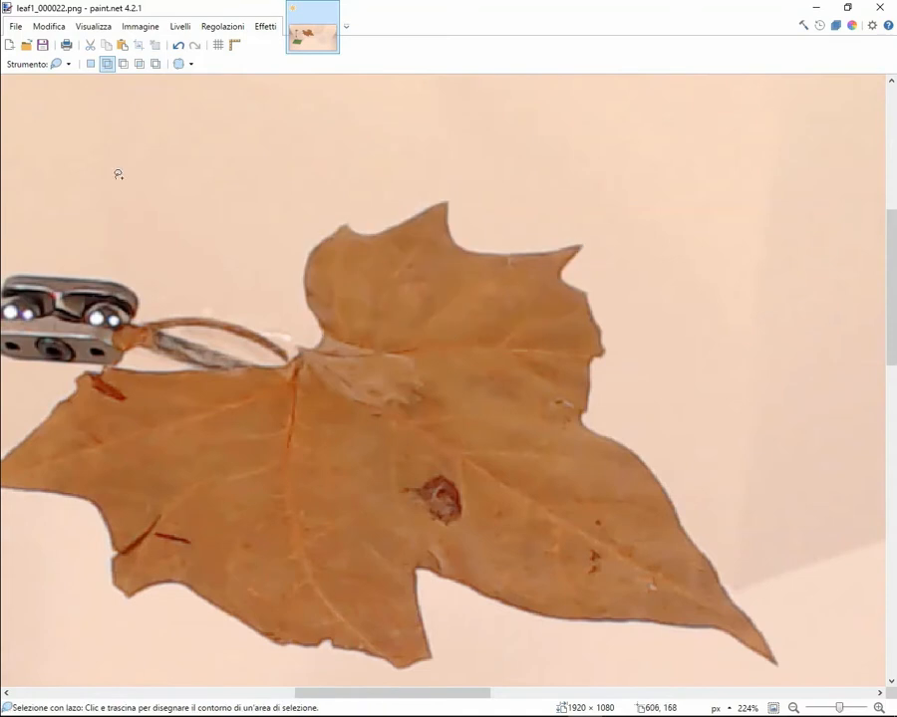
Examine the leaf and its support, then the entire frame at 57% zoom
scroll(118, 174, down, 2)
scroll(120, 174, up, 1)
scroll(121, 175, down, 3)
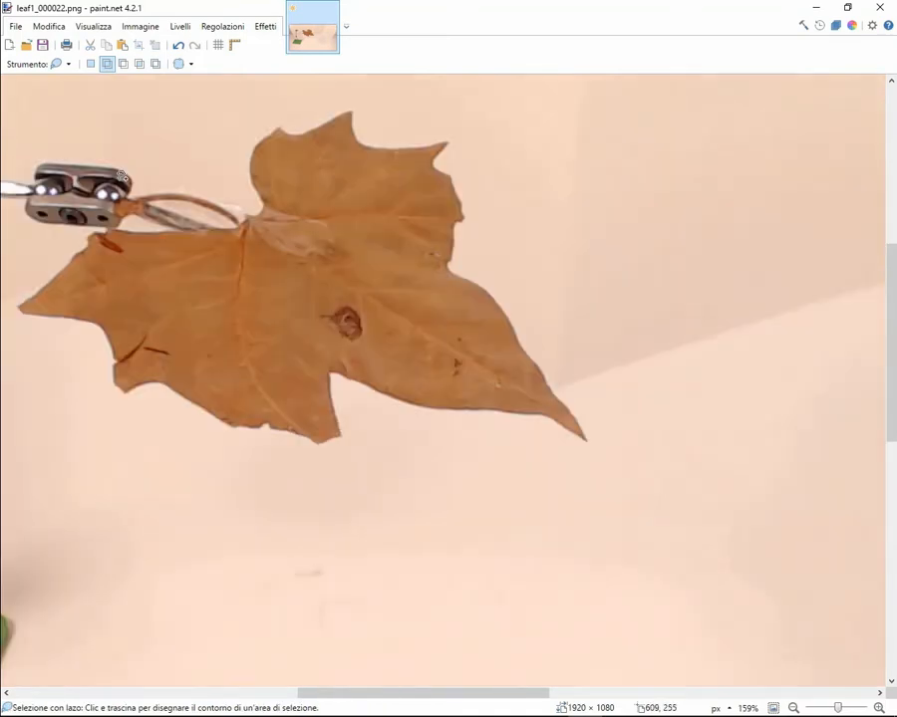
scroll(122, 175, left, 4)
scroll(125, 176, down, 4)
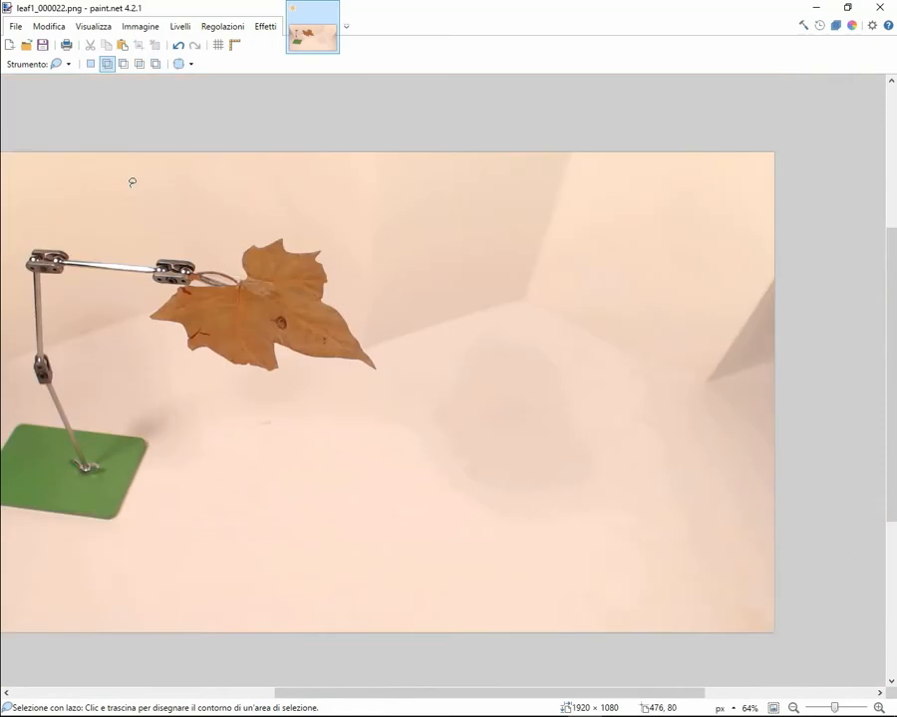
scroll(129, 179, up, 1)
scroll(132, 183, down, 1)
scroll(253, 150, up, 1)
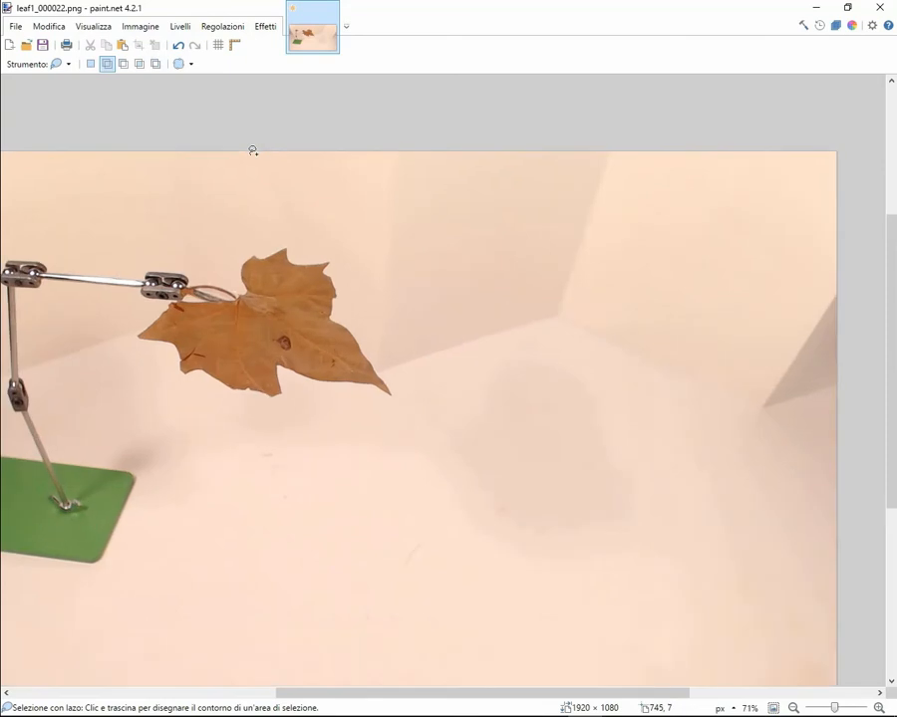
scroll(253, 151, down, 1)
scroll(287, 159, down, 1)
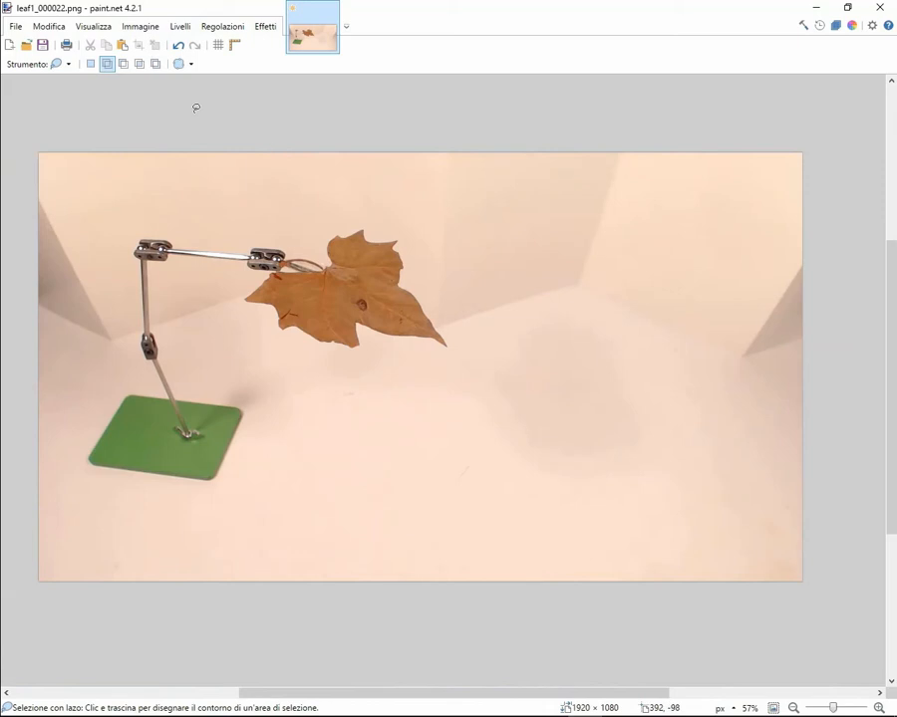
Show the layer list, import leaf1_000000 as a layer, and place the leaf frame's layer above it
click(835, 25)
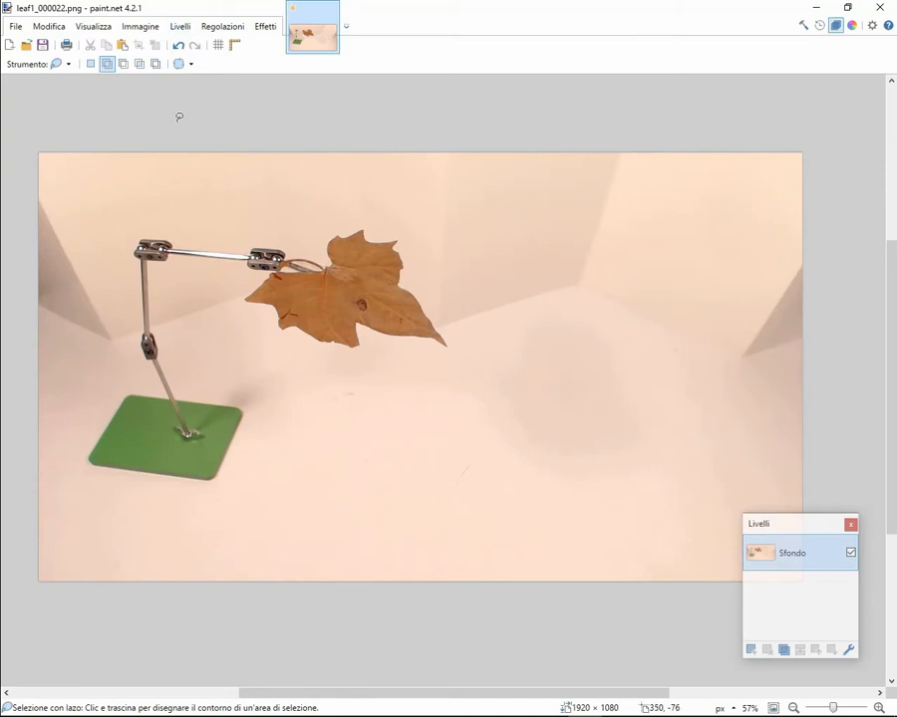
click(181, 31)
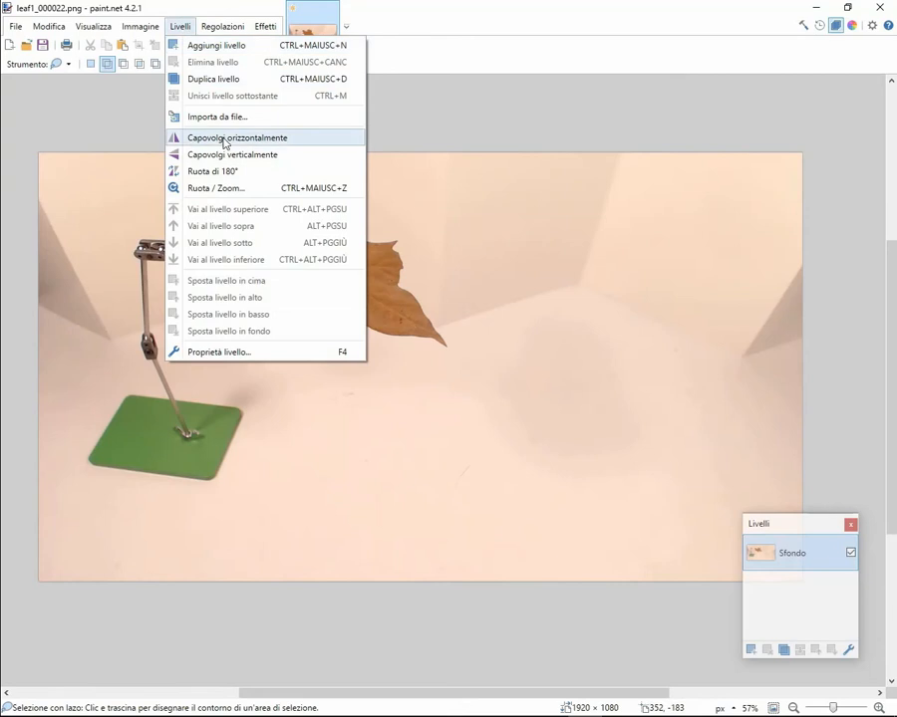
click(216, 119)
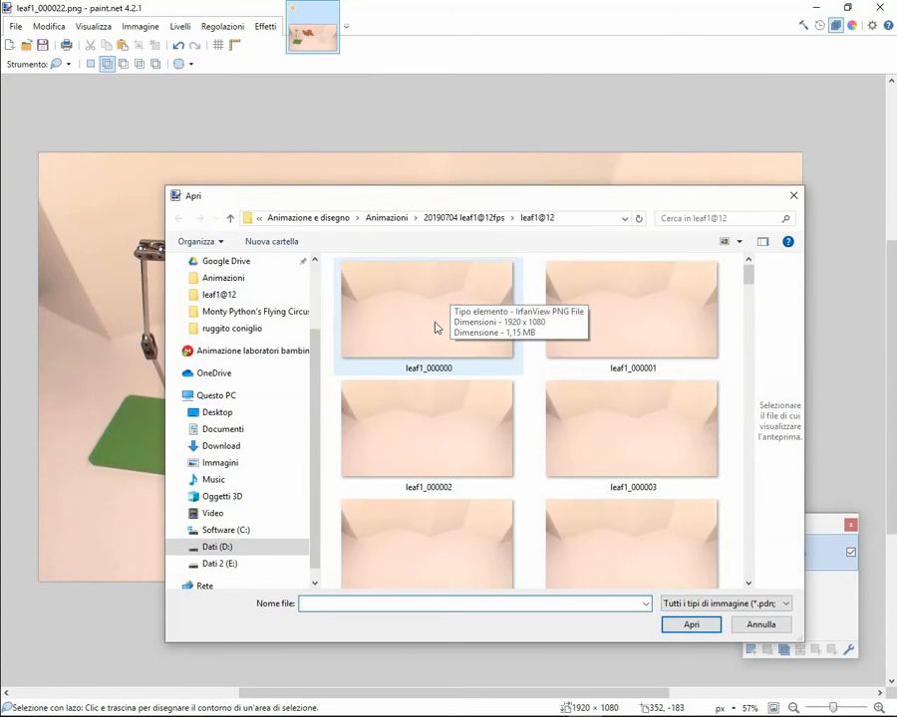
click(434, 323)
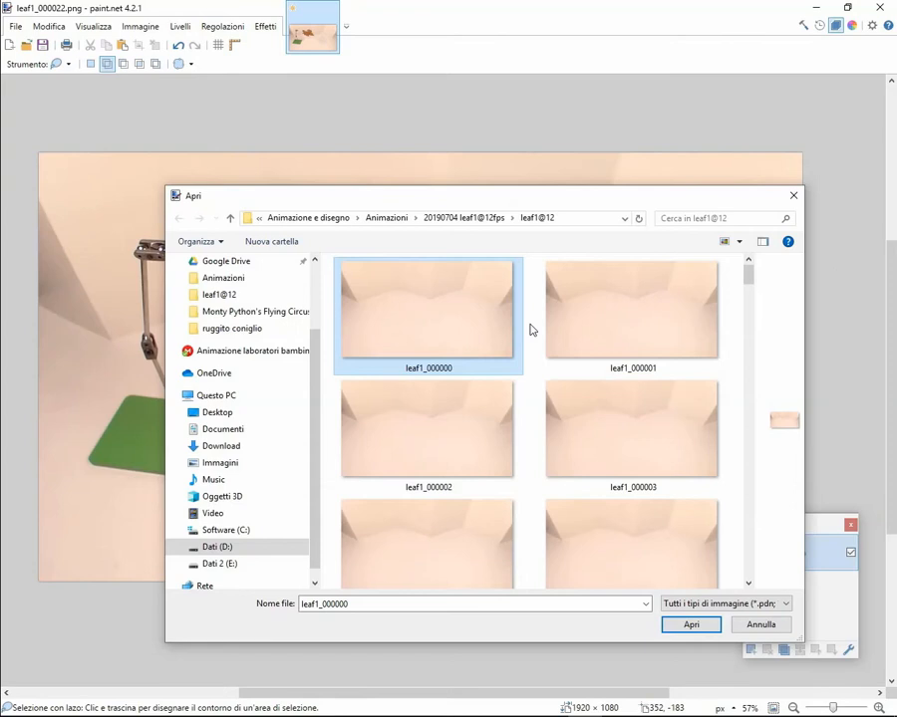
double_click(472, 324)
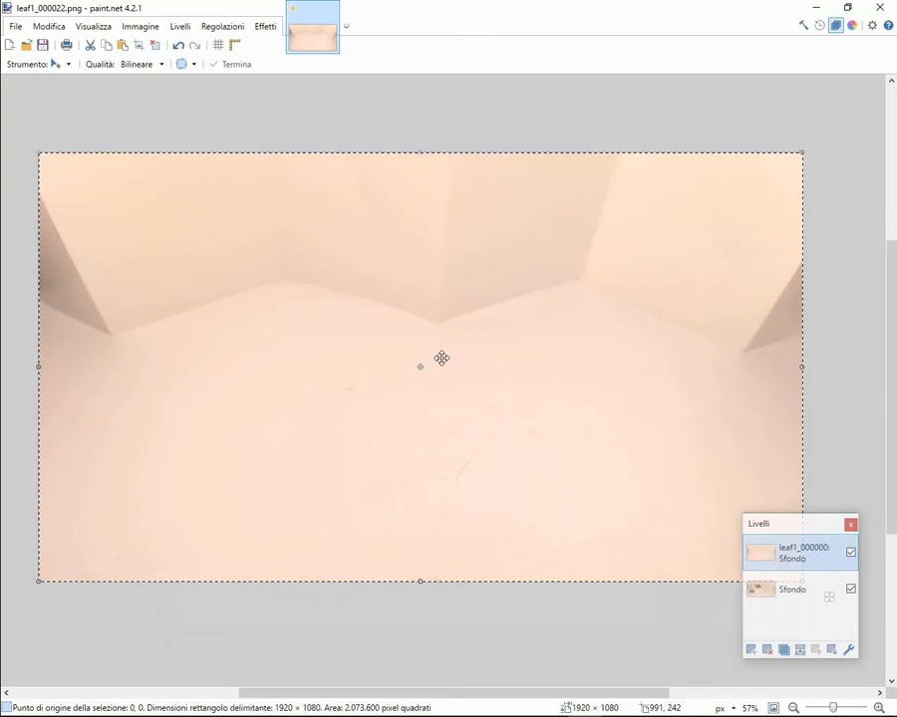
key(ctrl+d)
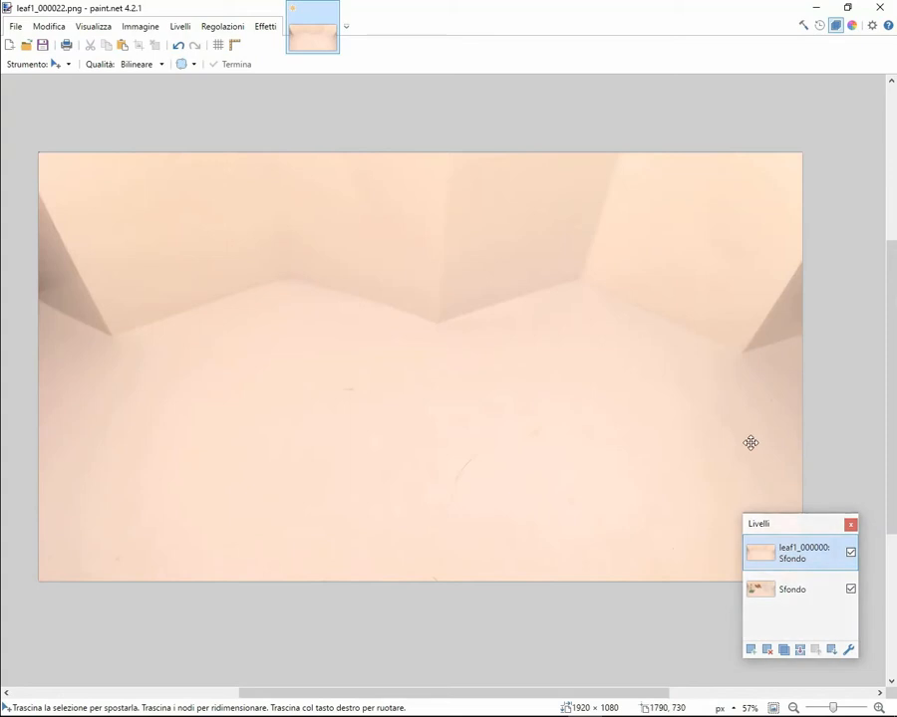
click(783, 594)
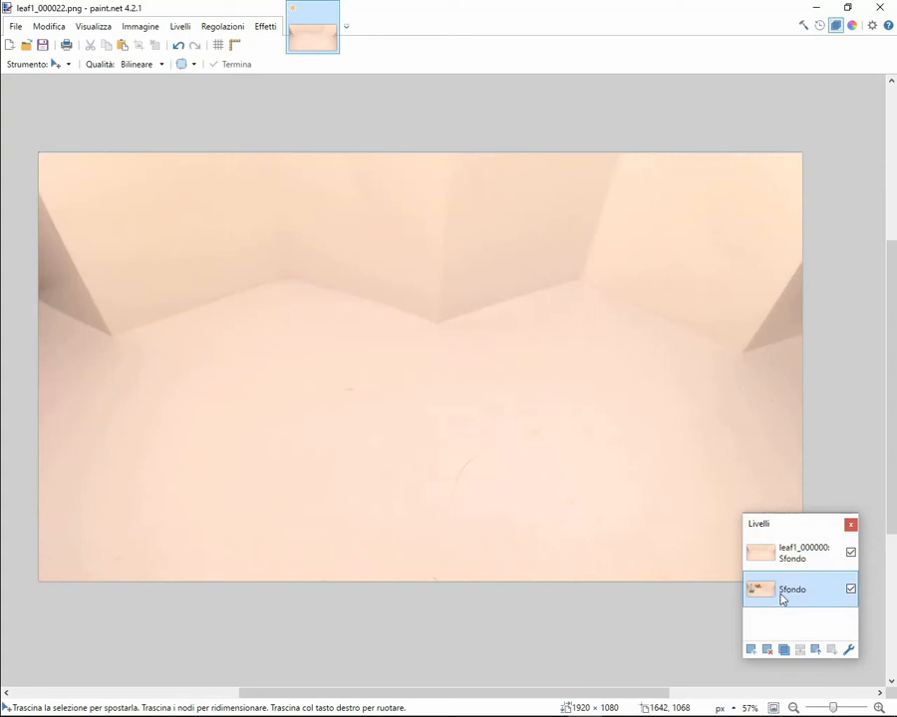
drag(782, 596, 782, 566)
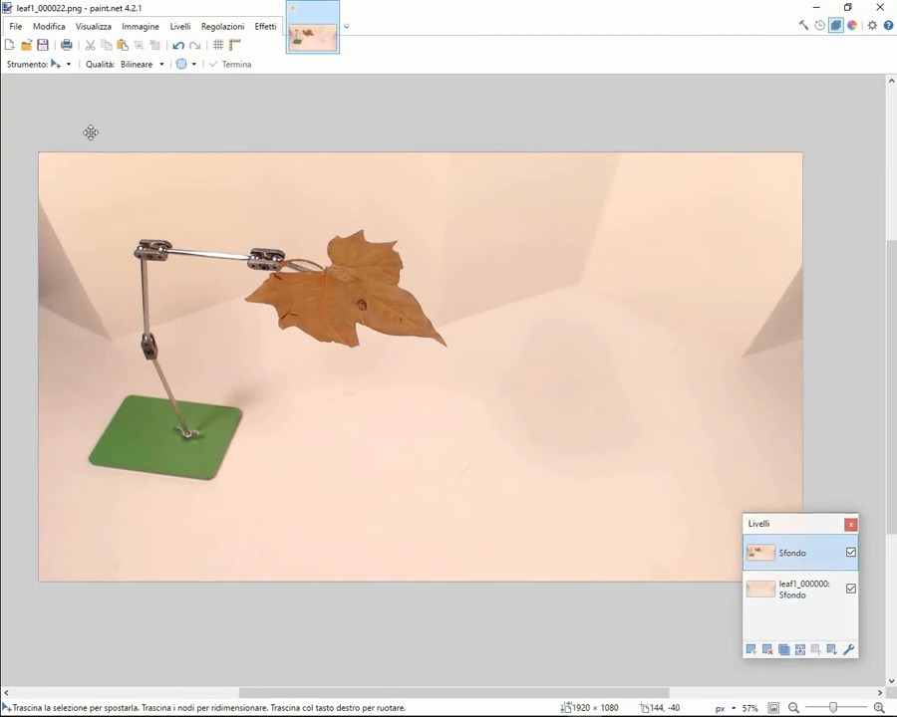
Delete the imported leaf1_000000 layer and erase a large oval area of the floor below the leaf with a 100 px Eraser
click(68, 66)
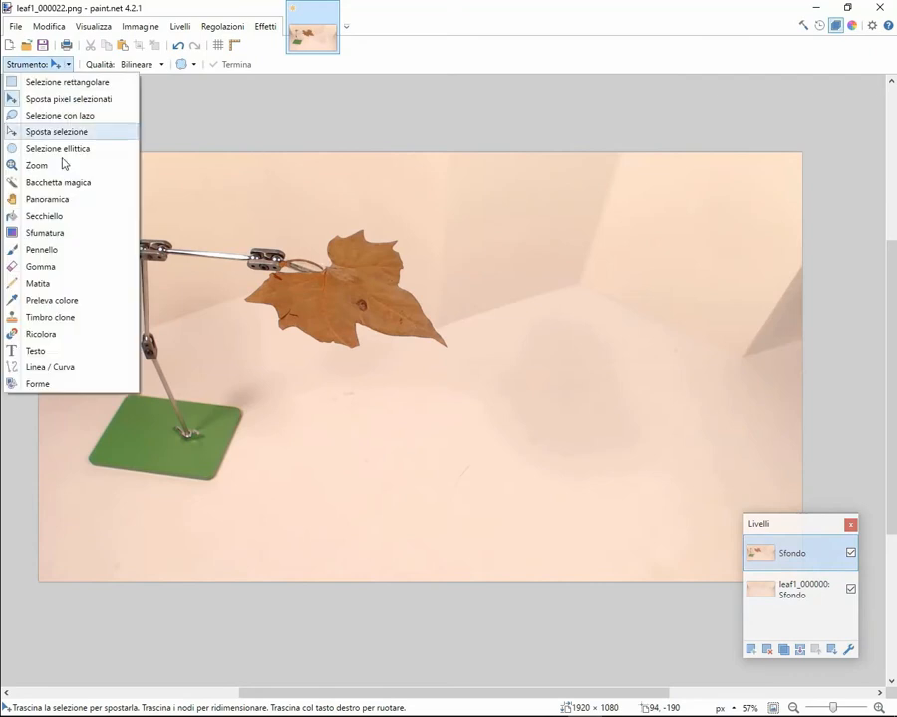
click(42, 267)
click(850, 588)
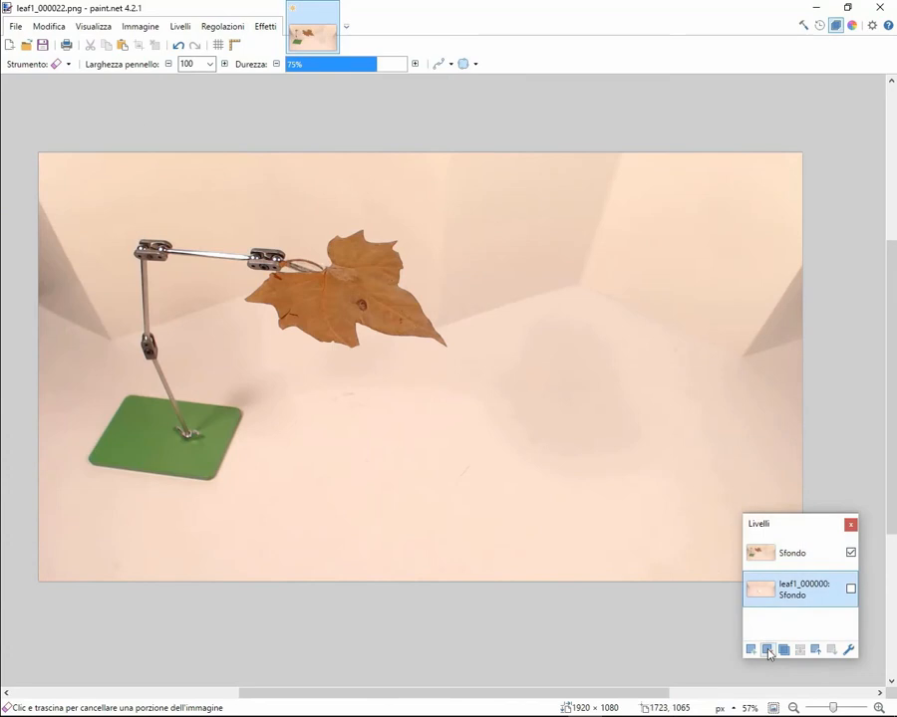
click(767, 650)
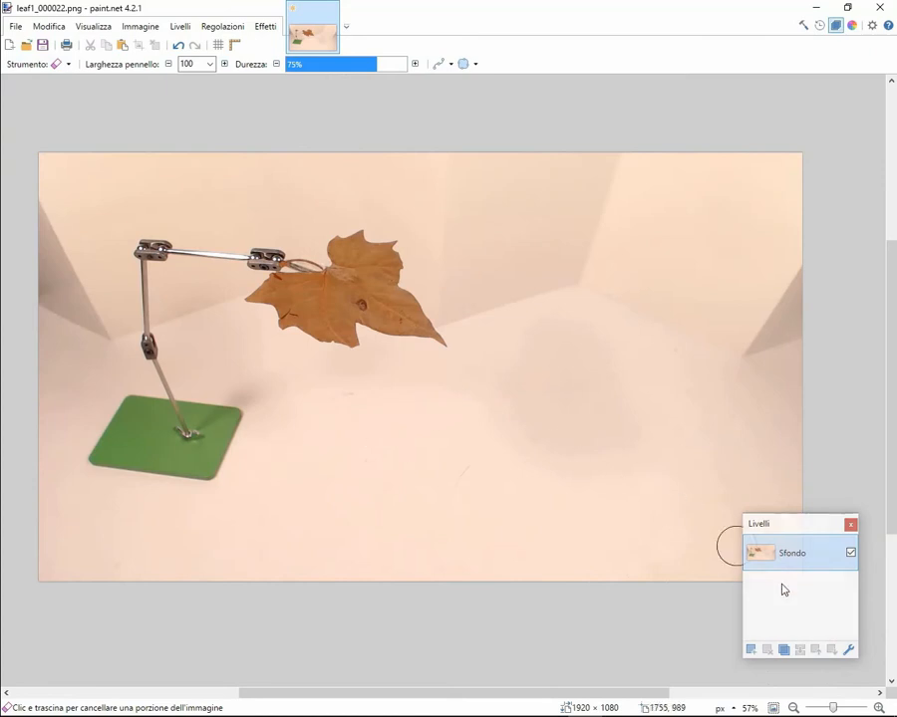
mouse_move(339, 428)
mouse_down()
mouse_move(470, 410)
mouse_move(426, 417)
mouse_move(443, 440)
mouse_move(317, 494)
mouse_move(438, 485)
mouse_move(365, 513)
mouse_move(439, 518)
mouse_move(514, 478)
mouse_move(505, 437)
mouse_move(491, 441)
mouse_move(498, 413)
mouse_move(517, 465)
mouse_move(494, 516)
mouse_move(462, 528)
mouse_move(346, 513)
mouse_move(323, 475)
mouse_move(347, 442)
mouse_move(325, 448)
mouse_move(305, 490)
mouse_move(346, 533)
mouse_move(415, 536)
mouse_move(468, 526)
mouse_move(502, 483)
mouse_move(505, 462)
mouse_move(482, 431)
mouse_move(458, 423)
mouse_move(326, 439)
mouse_move(403, 404)
mouse_move(486, 401)
mouse_up()
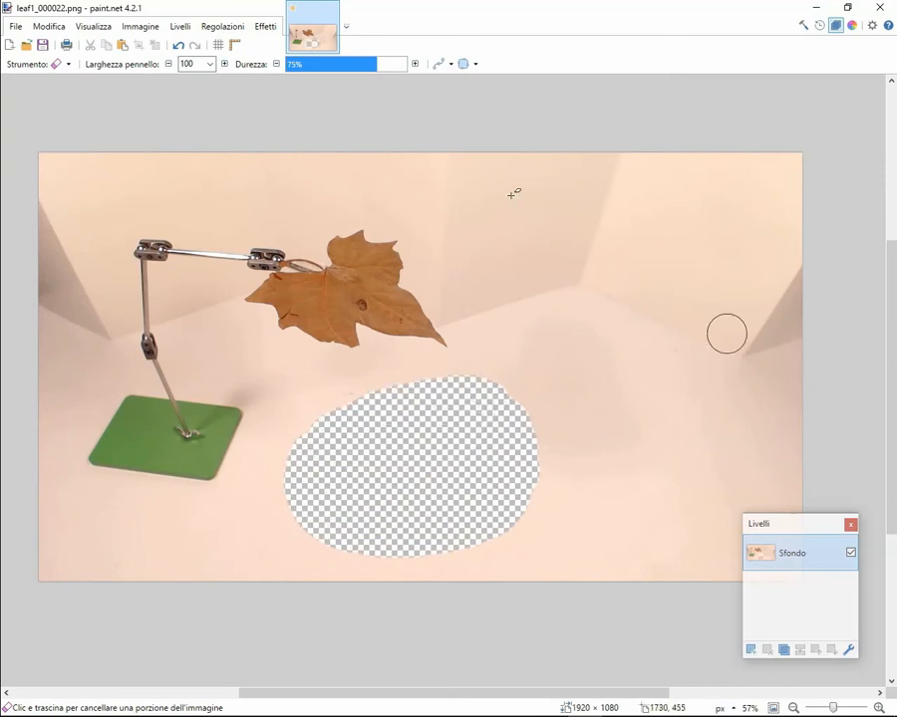
Import 20170815_170802 from the 20170815 Tenda frames folder as a layer, and place the leaf frame's layer above it
click(177, 28)
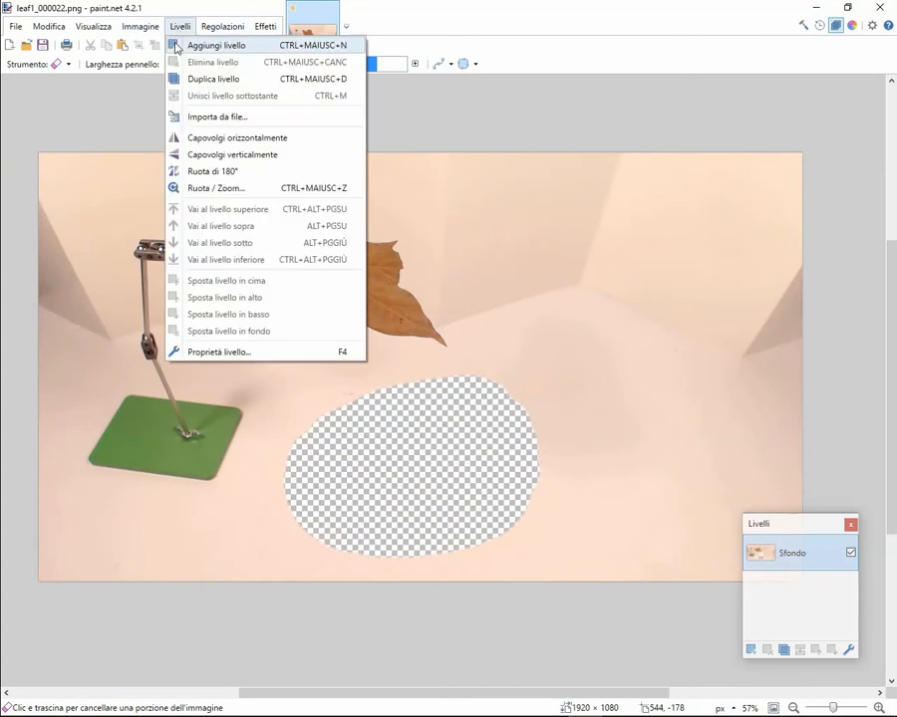
click(206, 118)
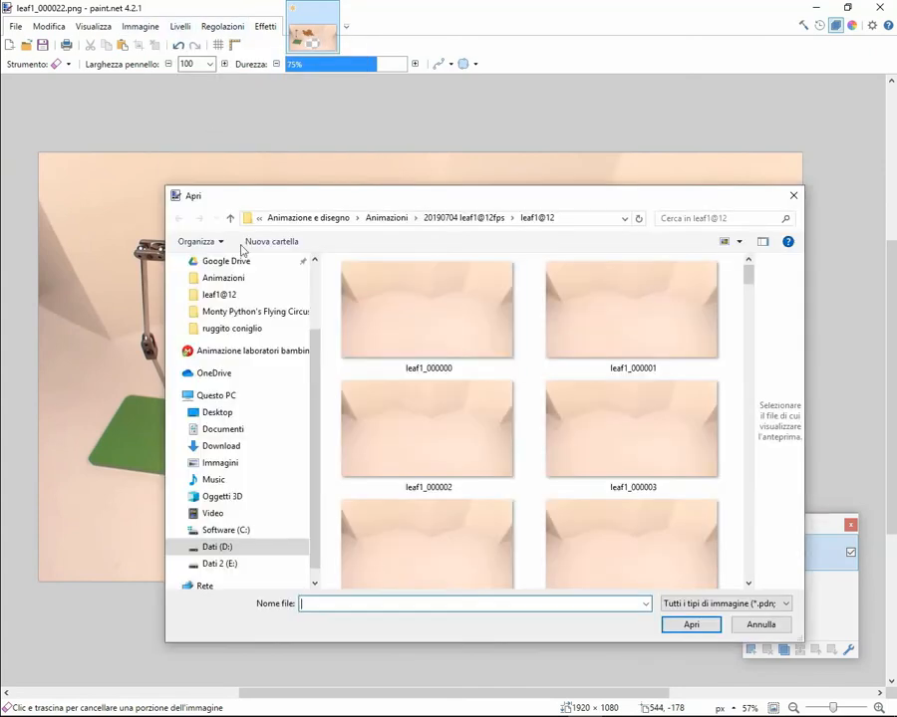
click(384, 218)
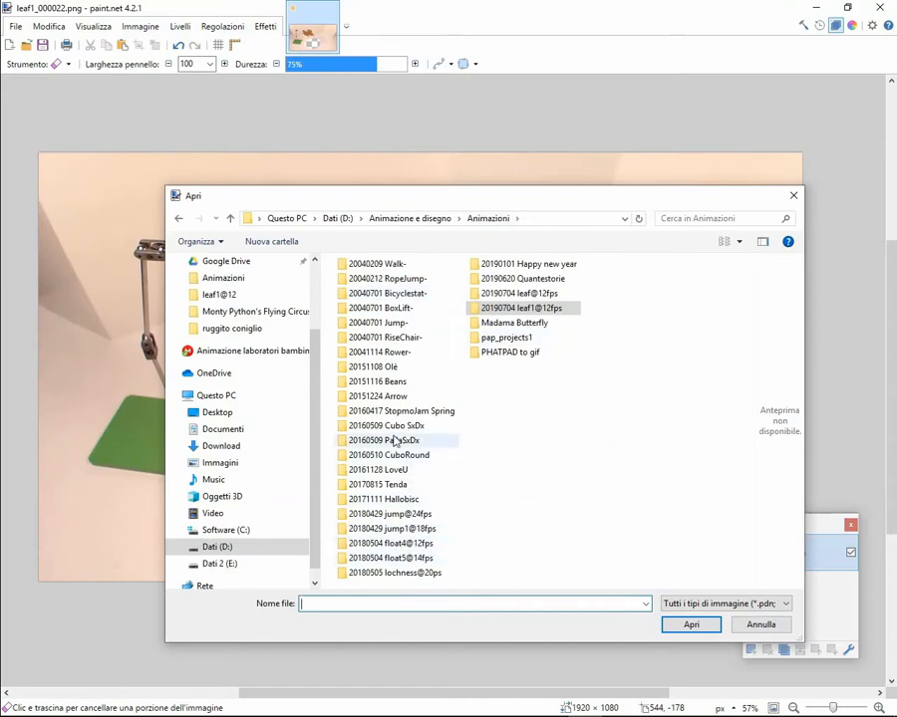
double_click(395, 484)
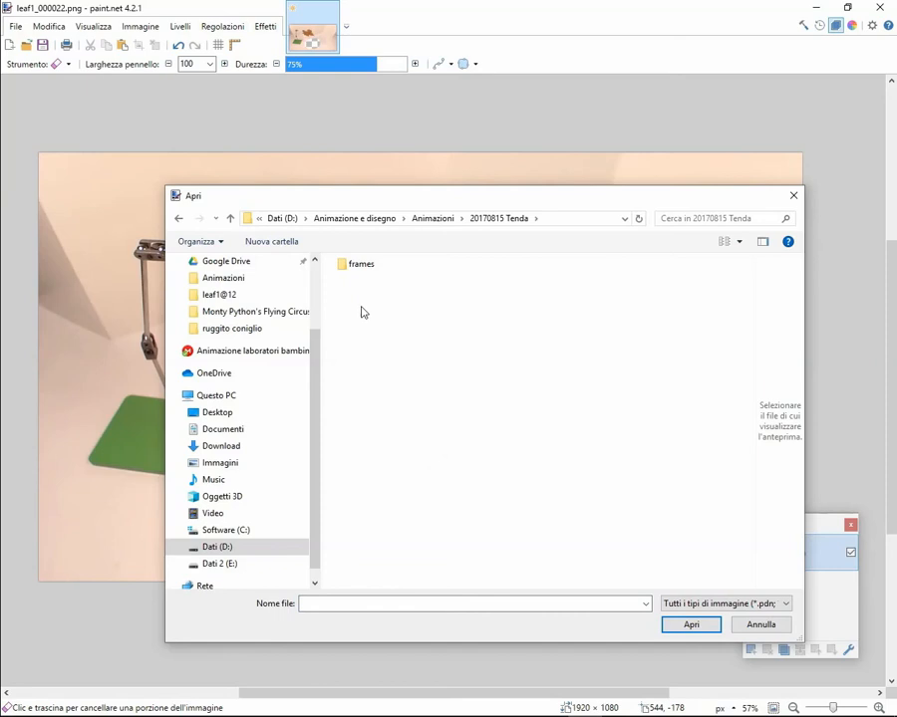
double_click(357, 265)
double_click(466, 386)
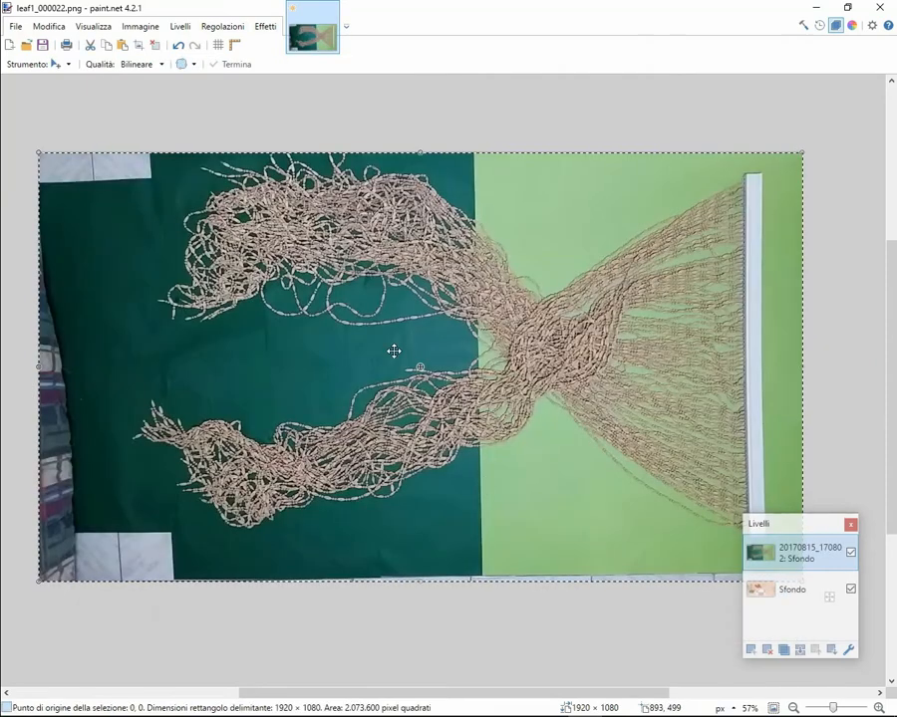
key(ctrl+d)
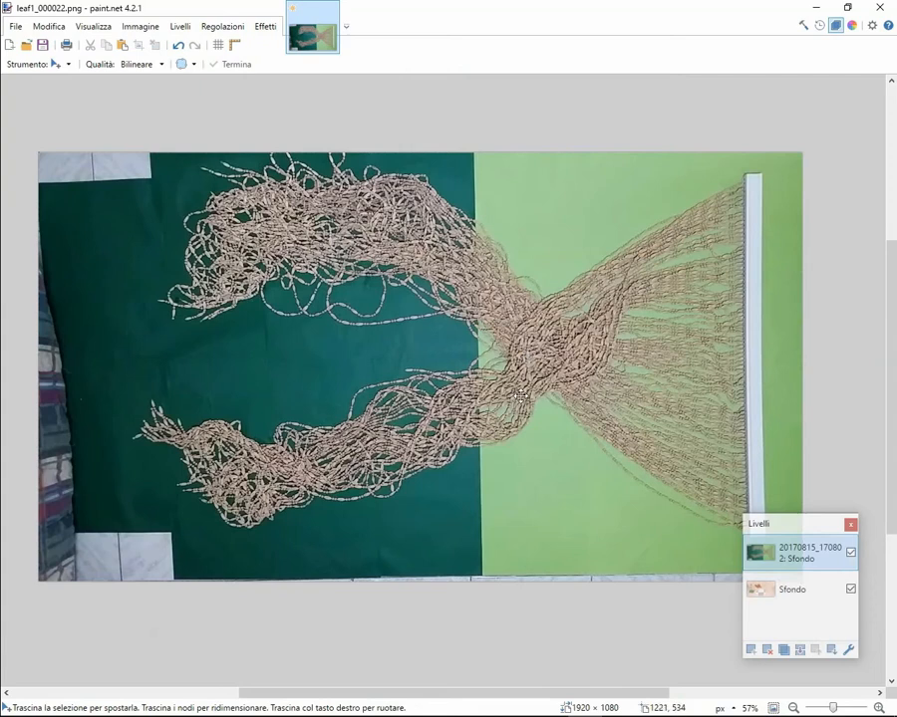
drag(808, 595, 803, 555)
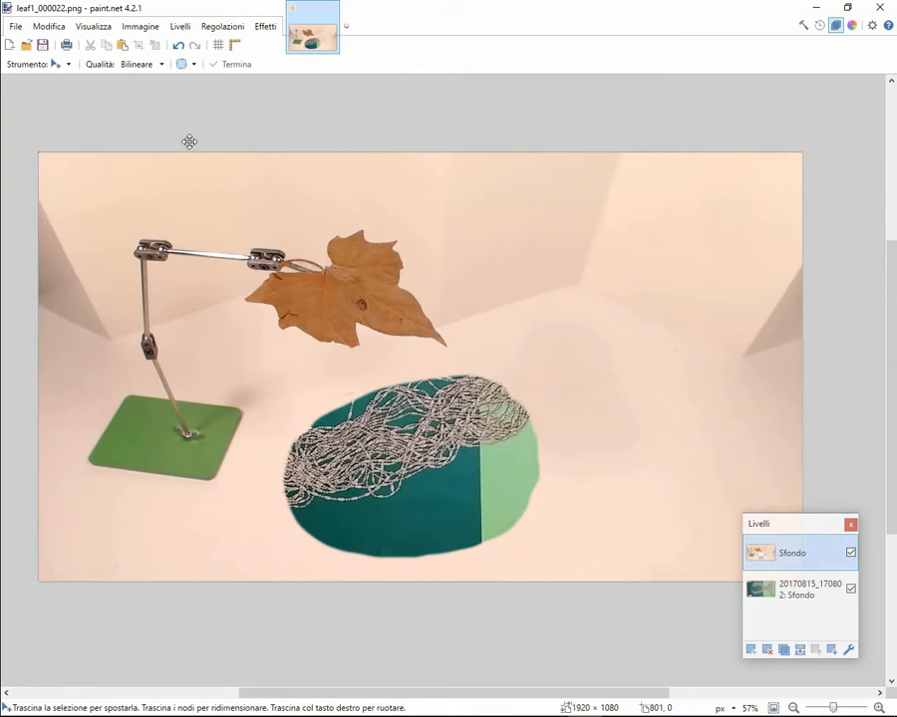
Erase a curved area in the right part of the leaf frame's layer with a 100 px Eraser, and delete the imported 20170815_170802 layer
click(68, 65)
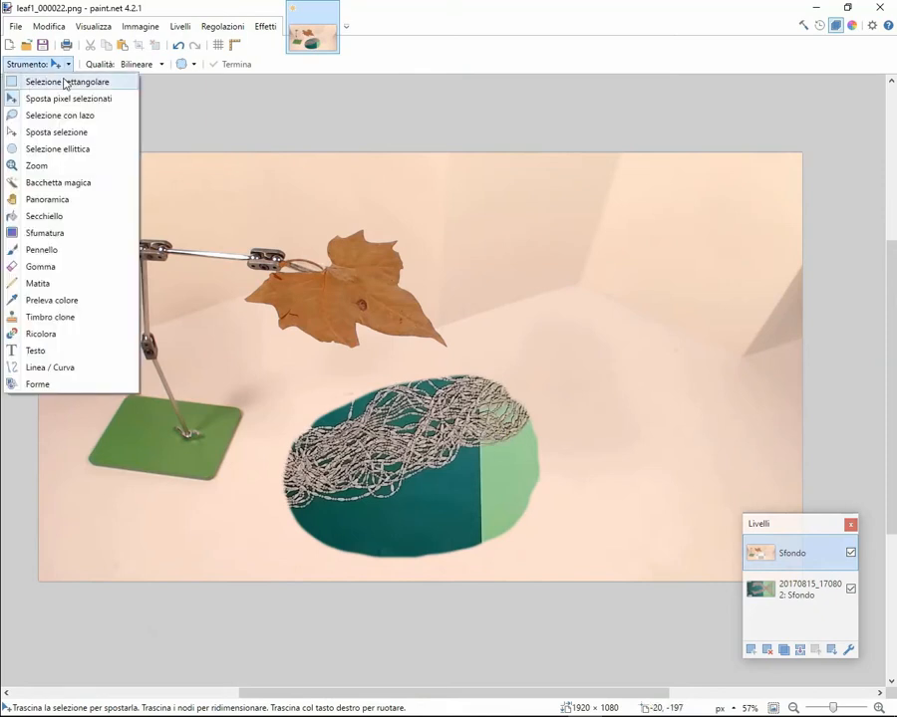
click(56, 262)
mouse_move(668, 261)
mouse_down()
mouse_move(625, 224)
mouse_move(642, 330)
mouse_move(681, 289)
mouse_move(676, 319)
mouse_up()
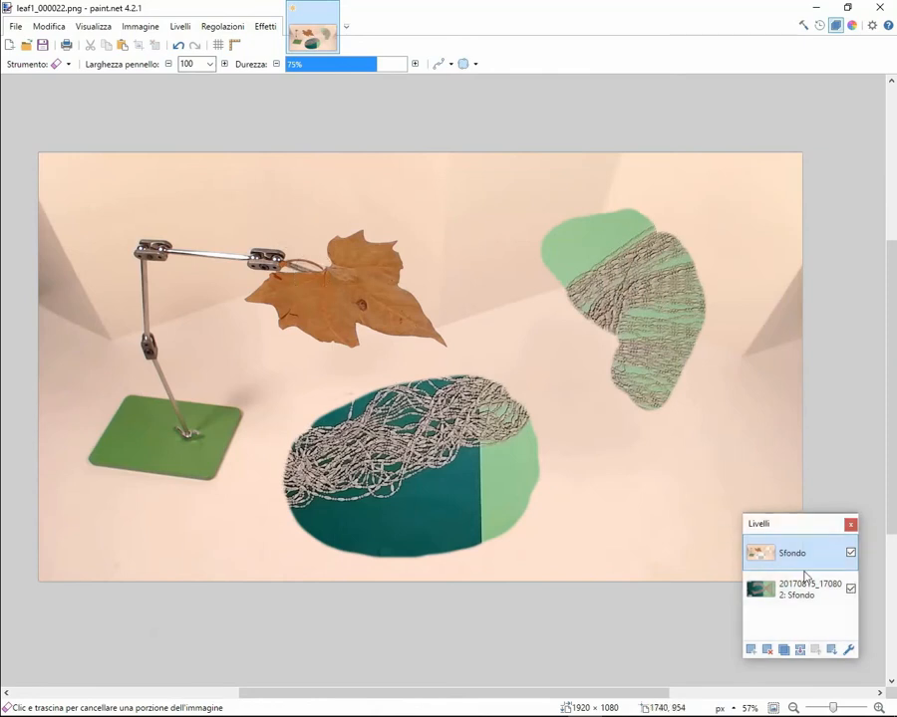
click(797, 604)
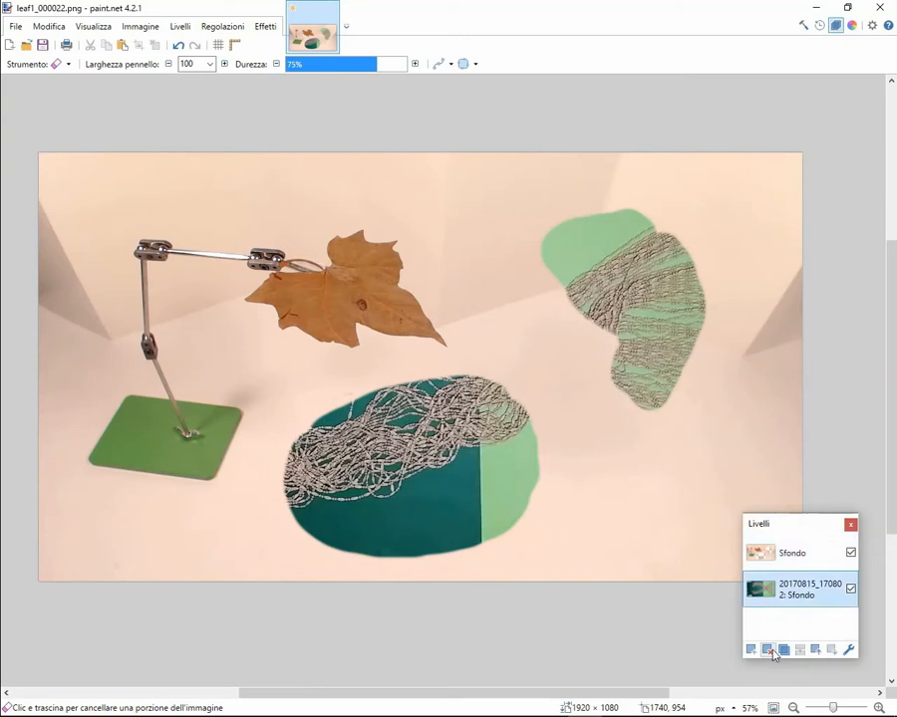
click(771, 651)
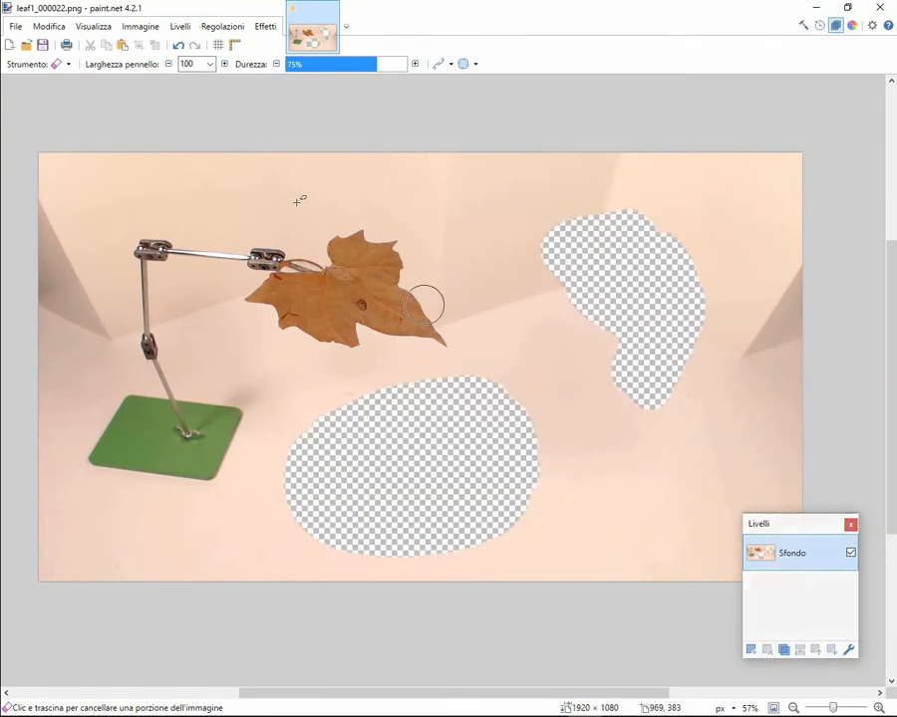
Close leaf1_000022.png, discarding the unsaved changes
click(176, 27)
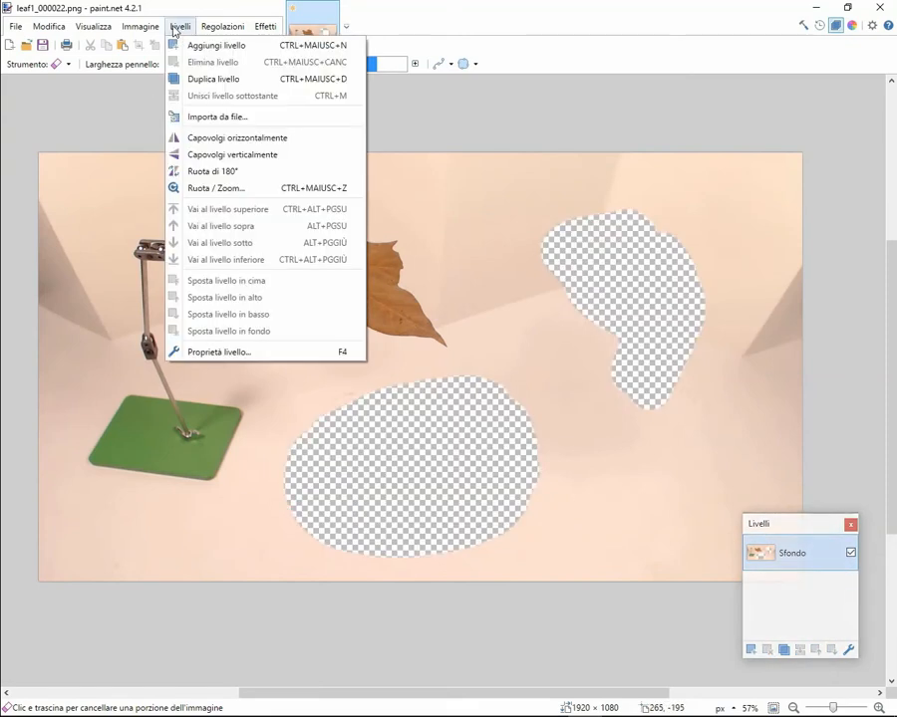
click(194, 8)
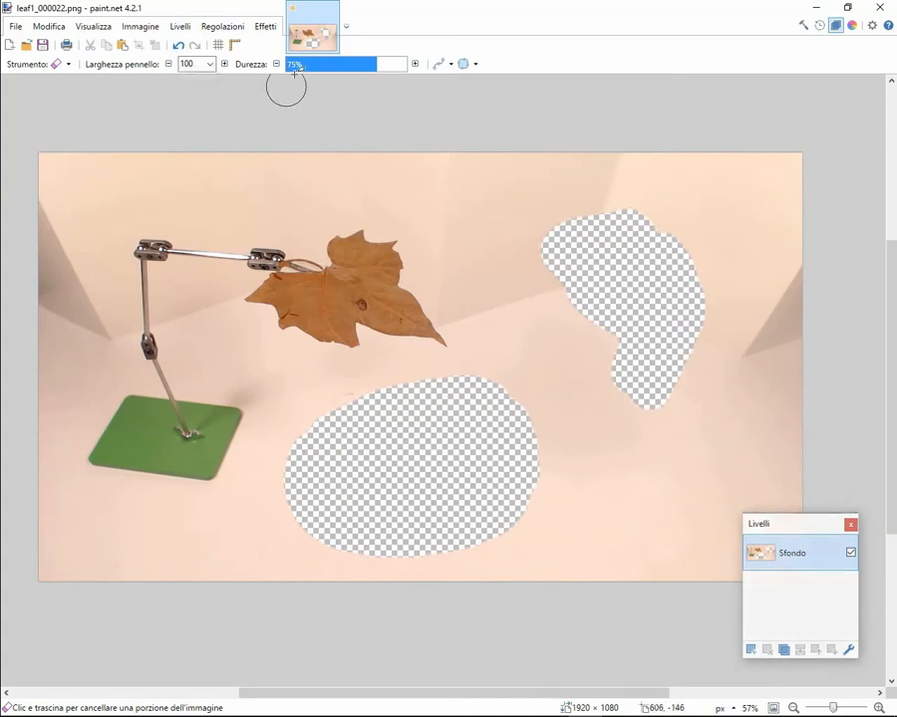
click(331, 9)
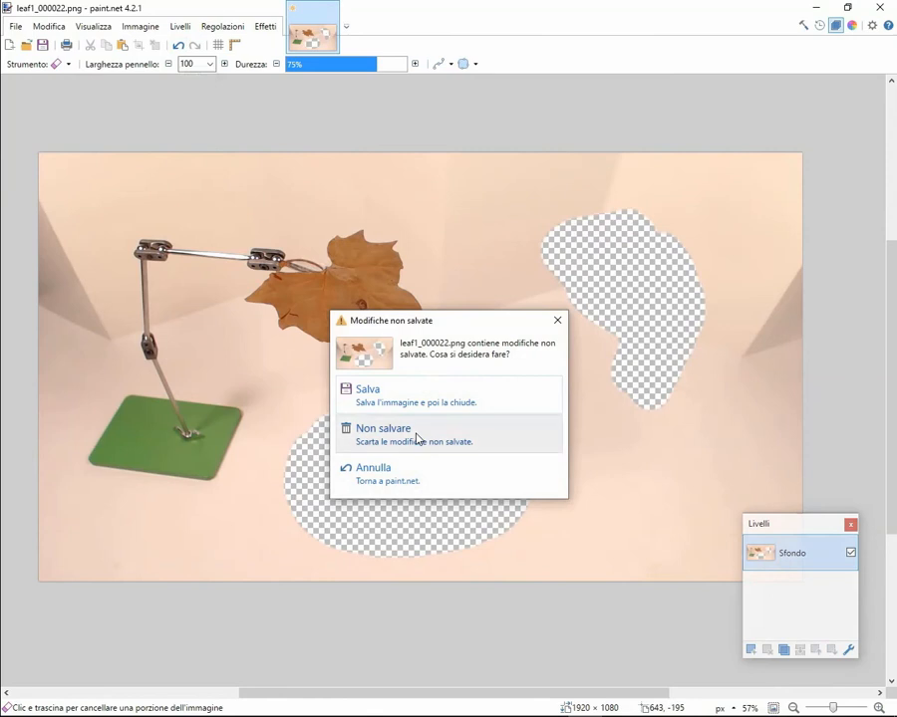
click(418, 433)
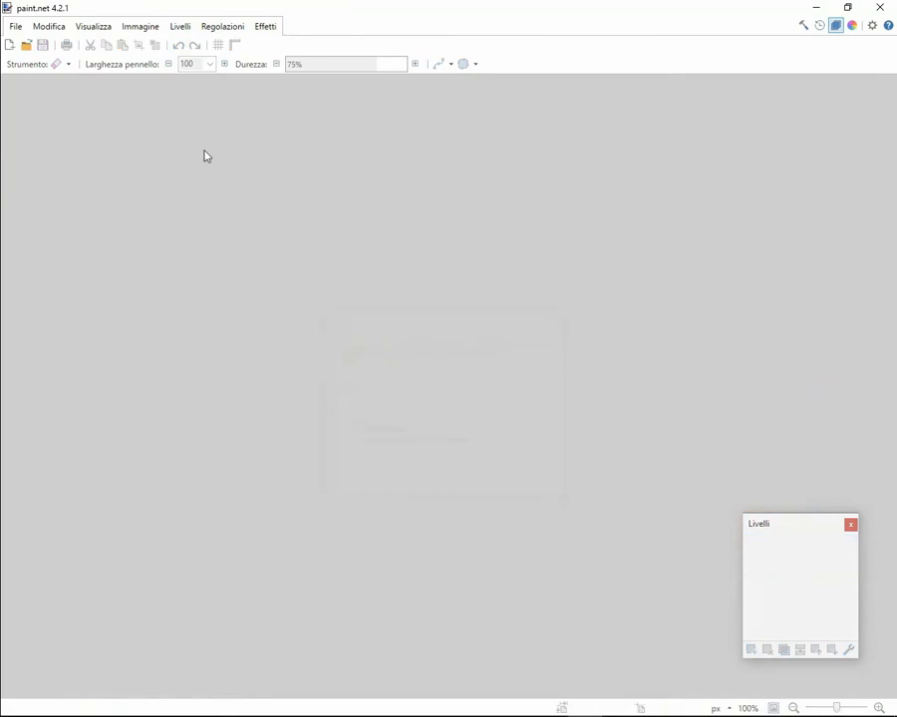
Open the empty background frame leaf1_000000 from the leaf1@12 folder of 20190704 leaf1@12fps
click(26, 47)
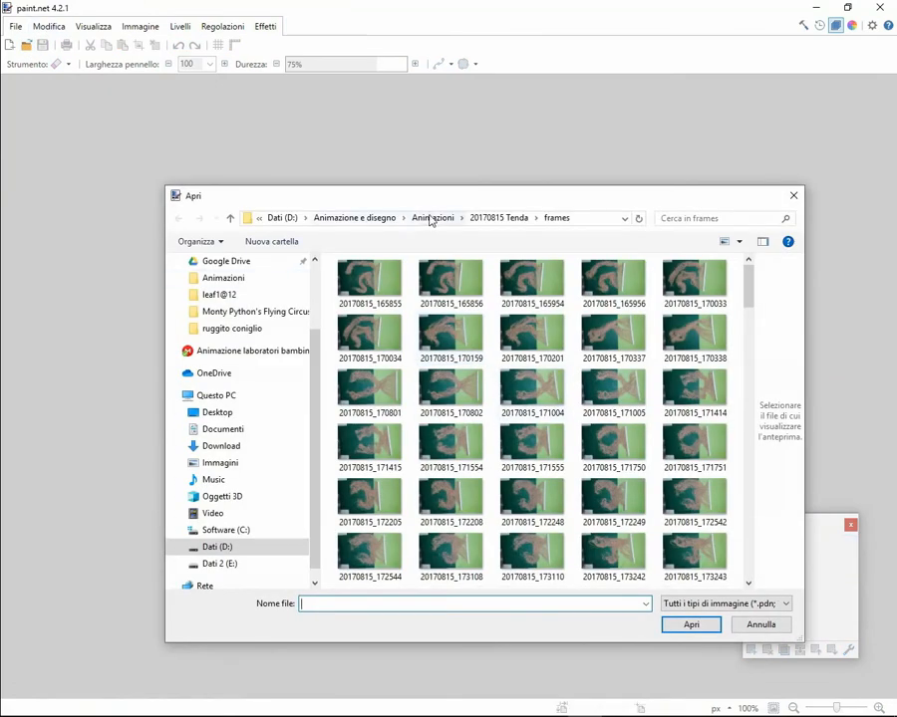
click(431, 219)
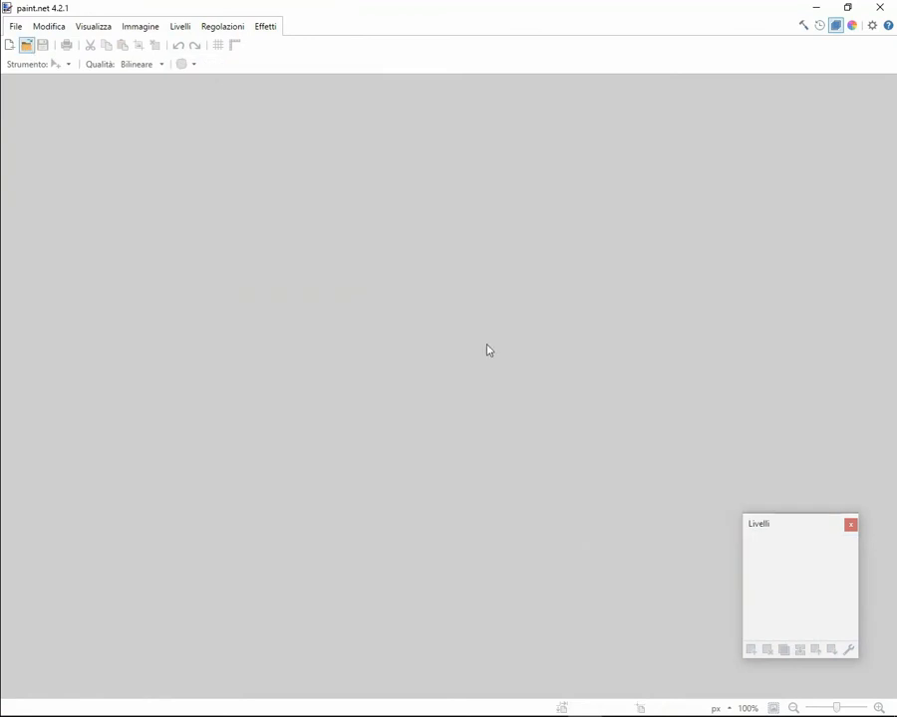
key(ctrl+o)
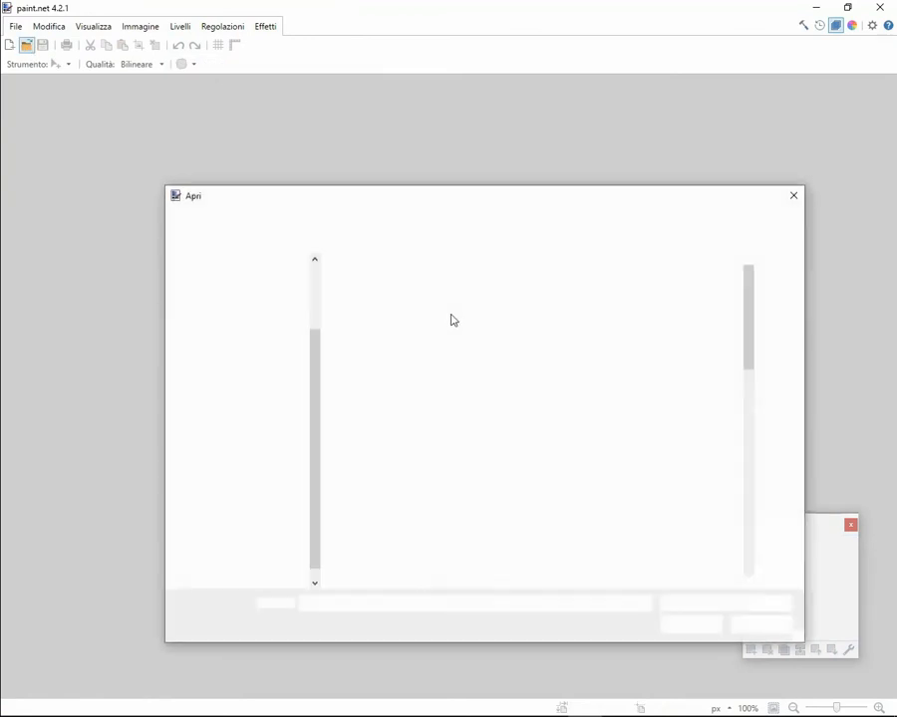
click(459, 219)
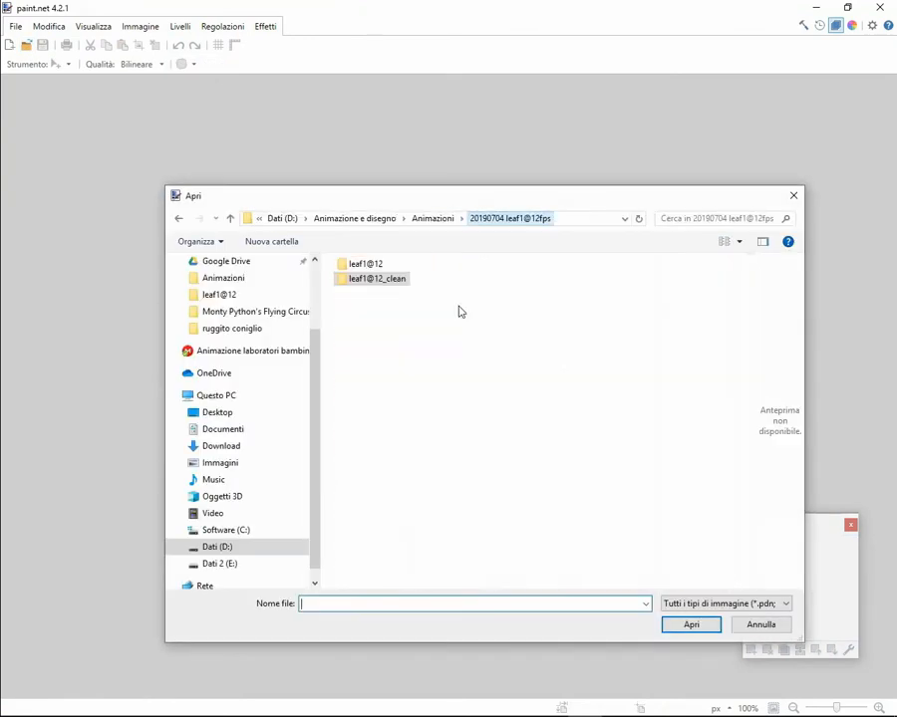
double_click(365, 264)
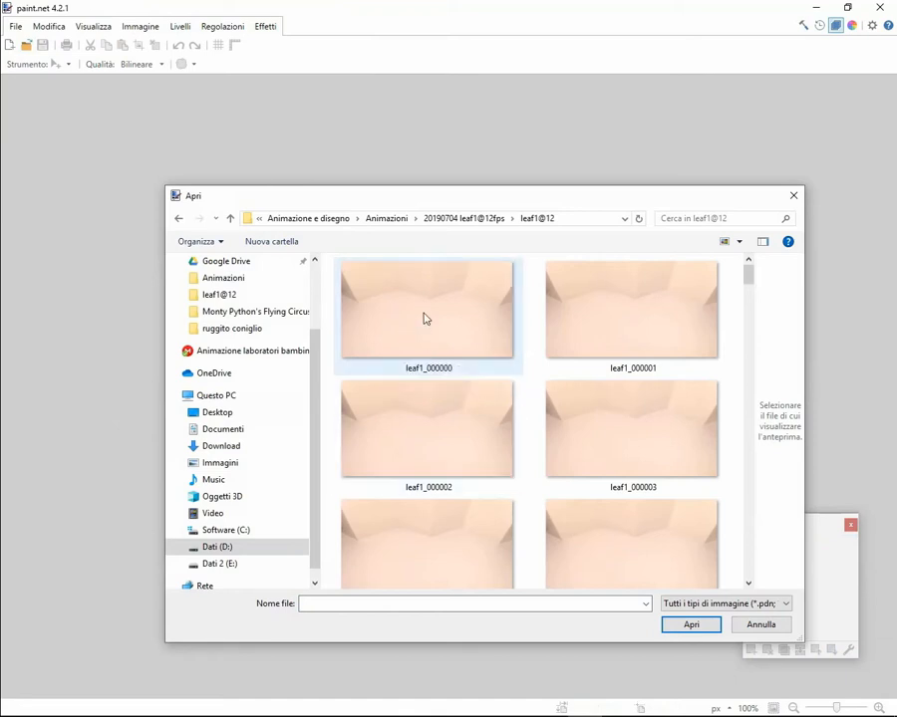
double_click(423, 318)
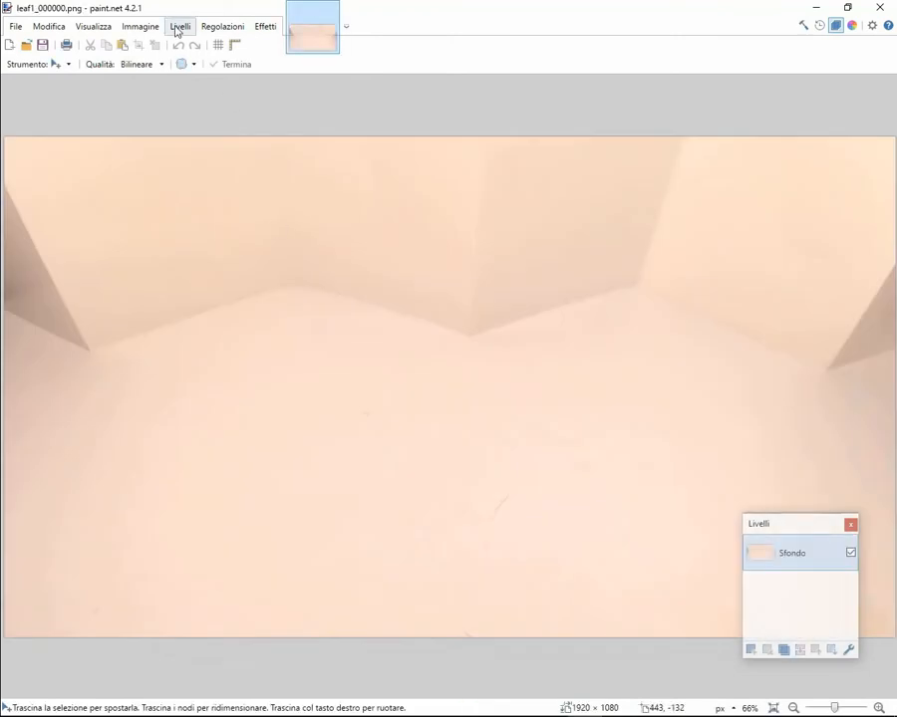
Import leaf1_000022 from the leaf1@12 folder as a layer above the empty background frame, and clear the selection
click(180, 26)
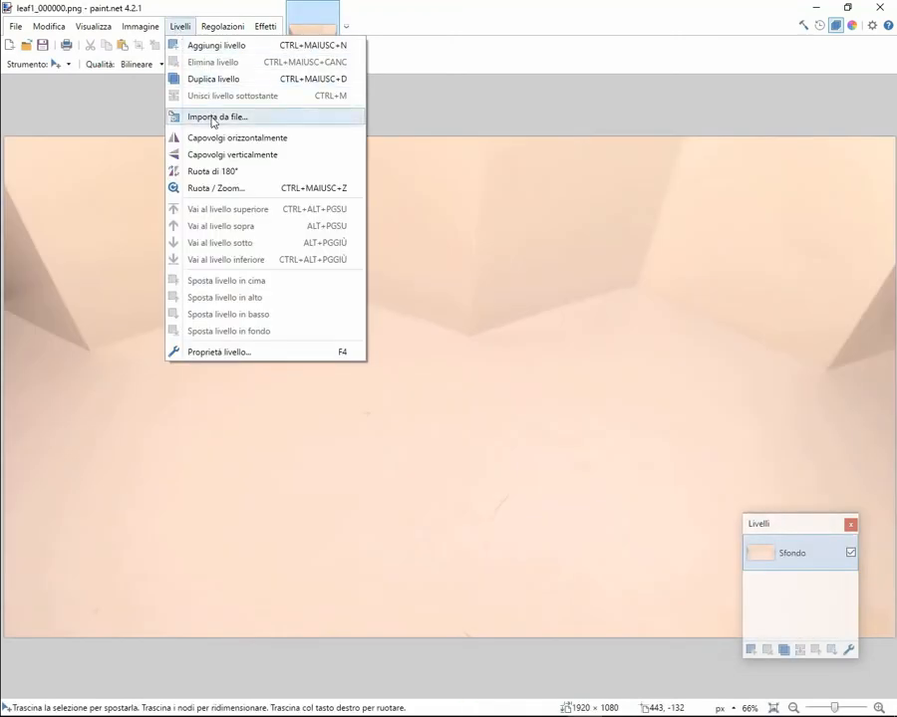
click(180, 31)
click(179, 32)
click(216, 117)
scroll(535, 446, down, 5)
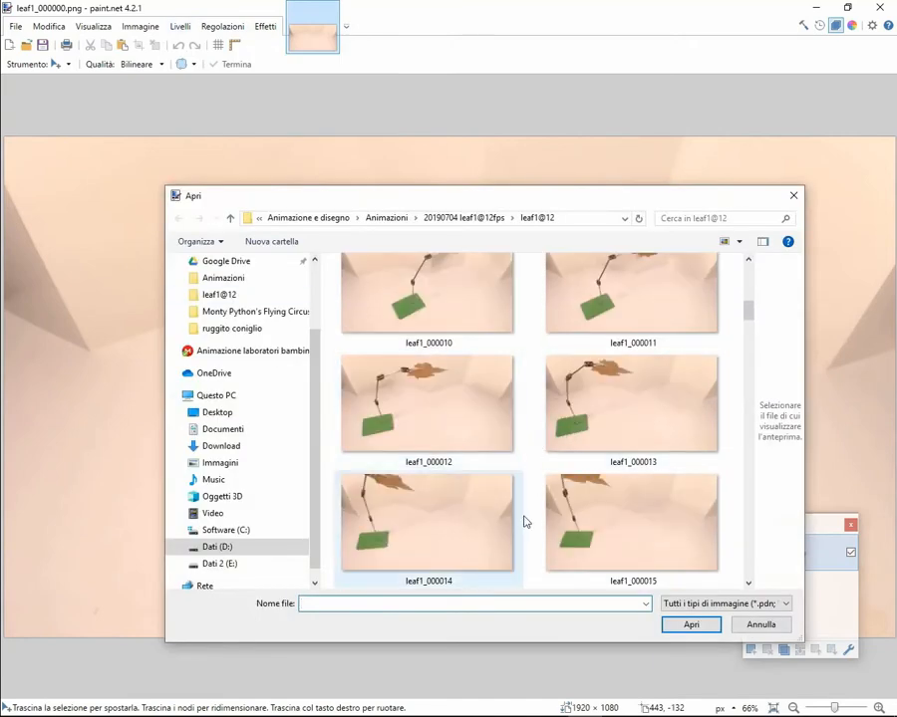
scroll(524, 521, down, 3)
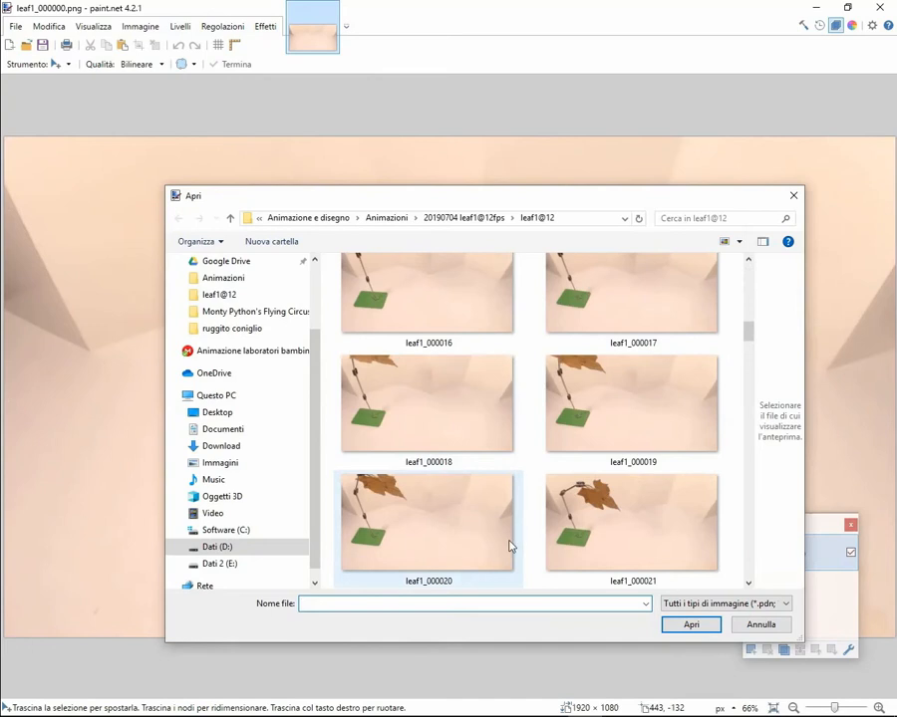
scroll(513, 542, down, 1)
double_click(483, 551)
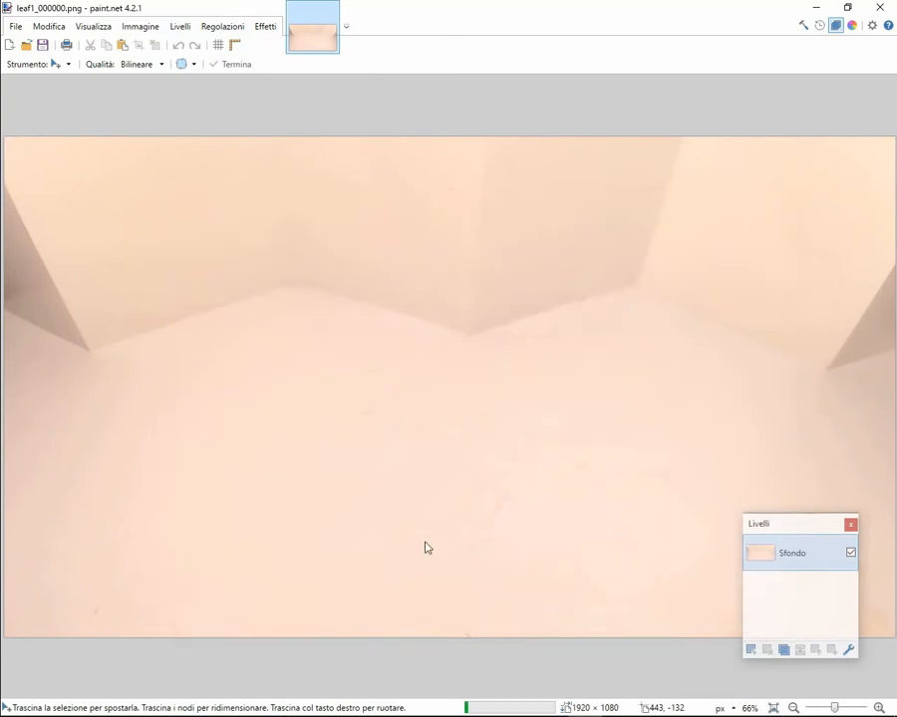
key(ctrl+d)
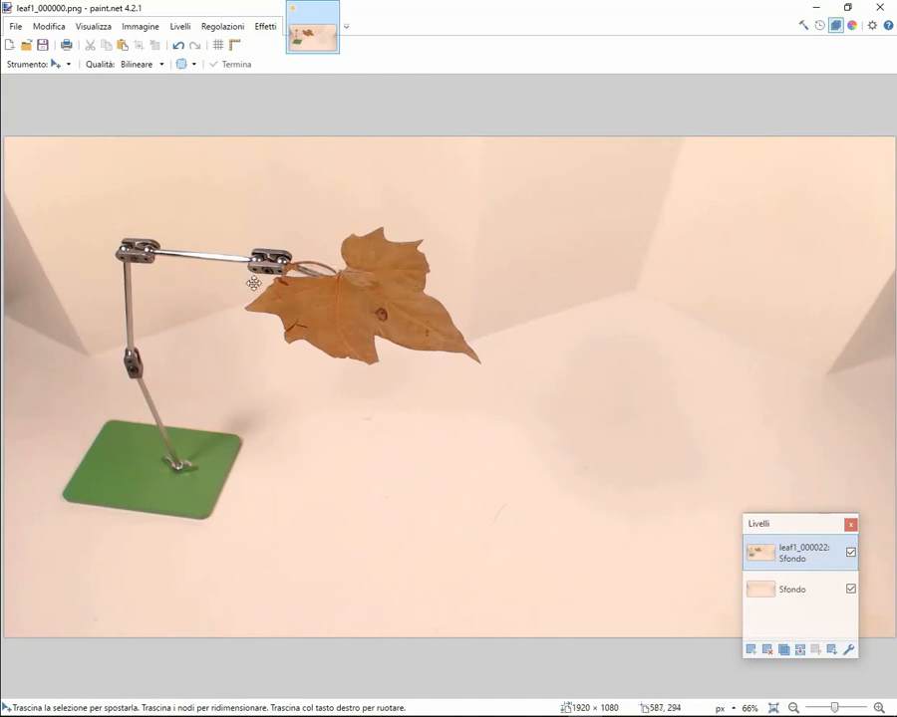
Select the leaf on the leaf1_000022 layer with the Magic Wand at 50% tolerance
click(70, 64)
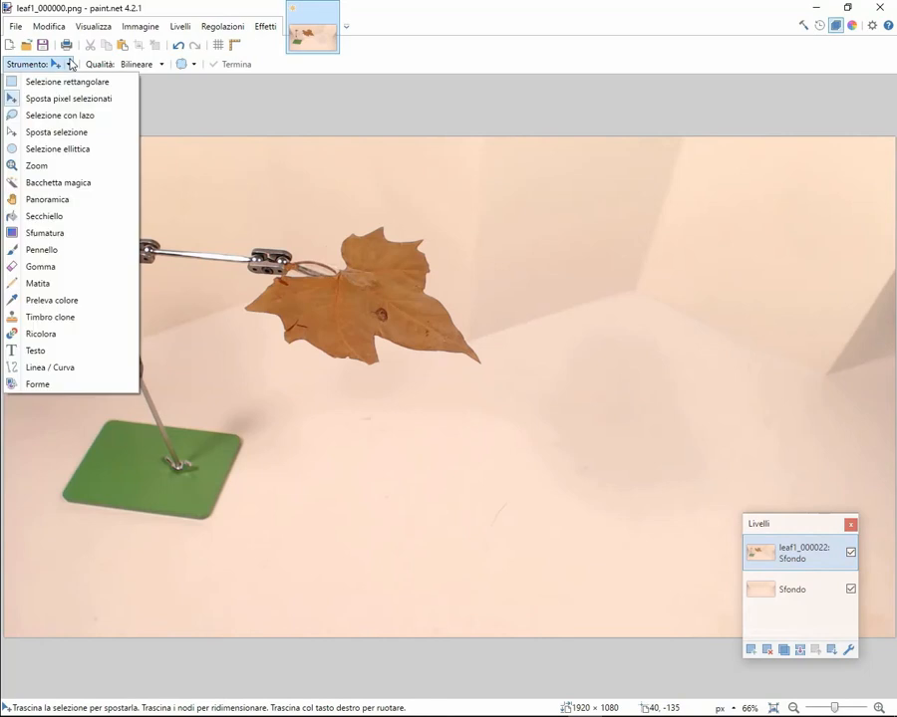
click(58, 183)
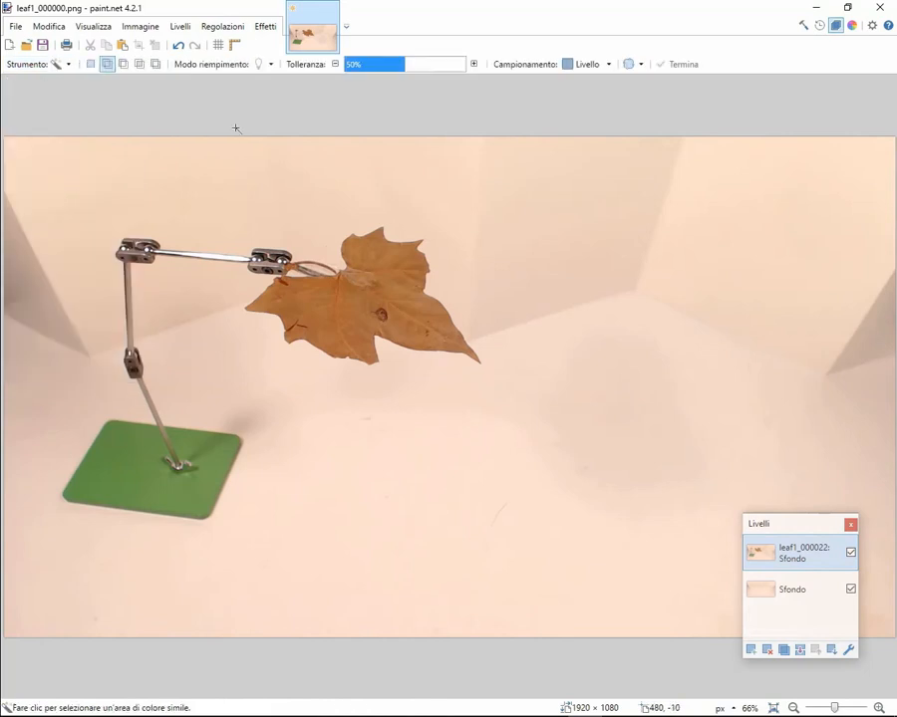
scroll(289, 273, up, 3)
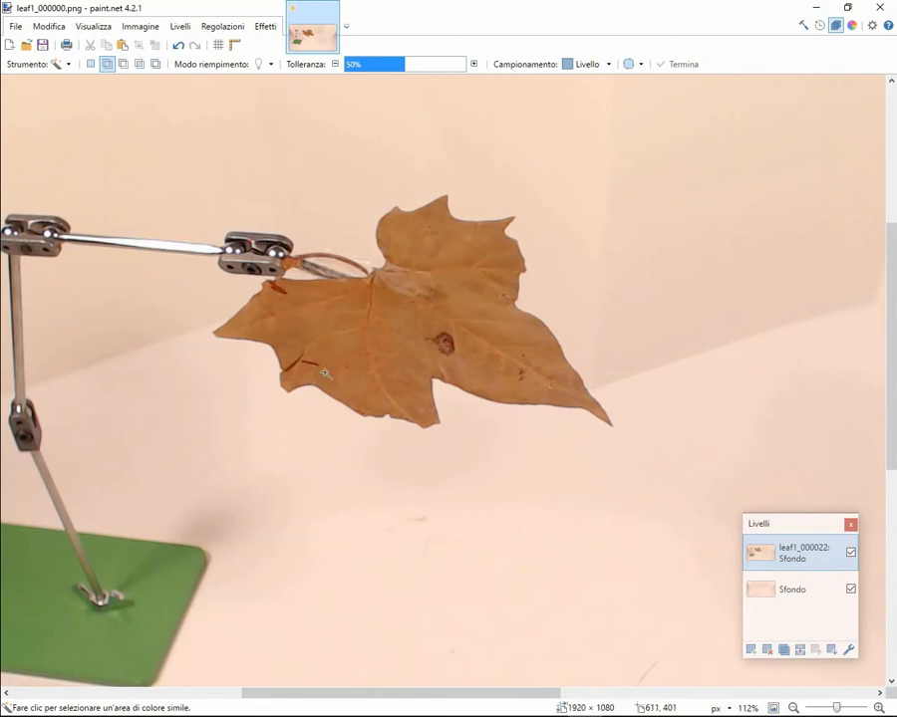
scroll(369, 326, down, 5)
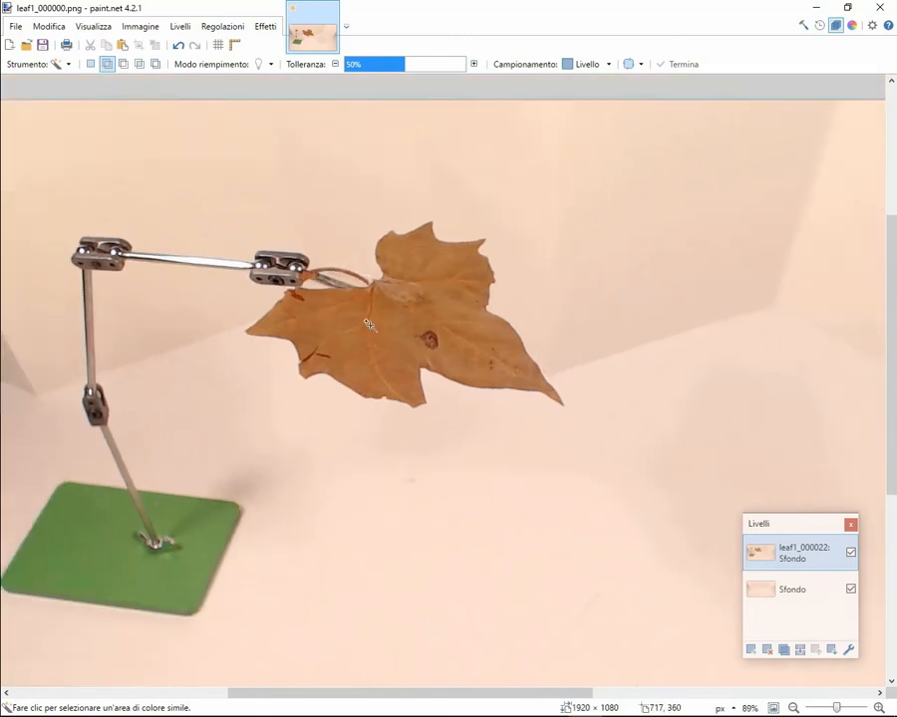
scroll(370, 326, up, 1)
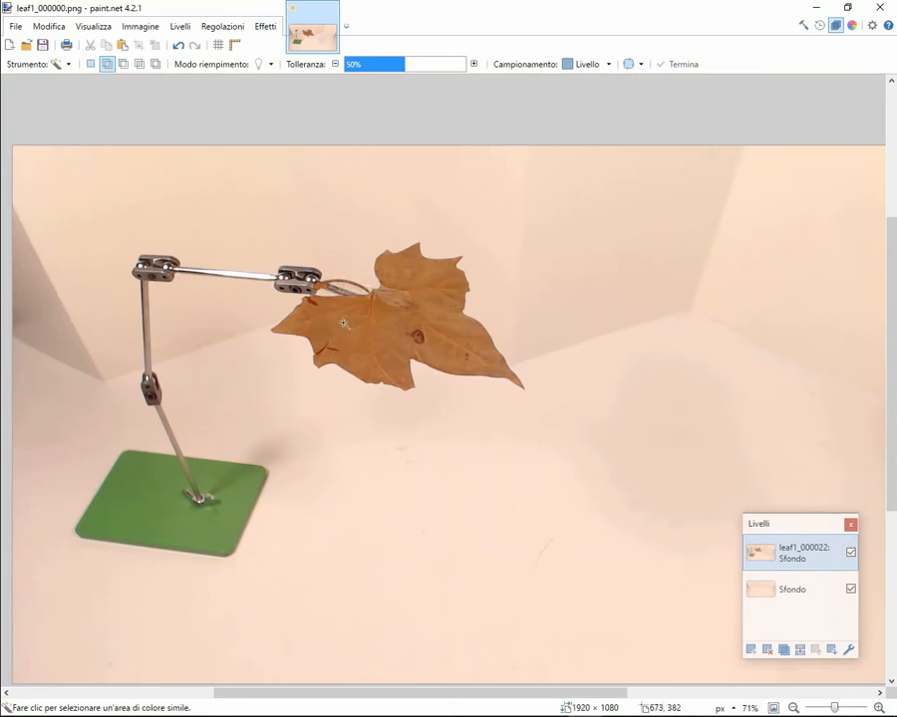
click(70, 65)
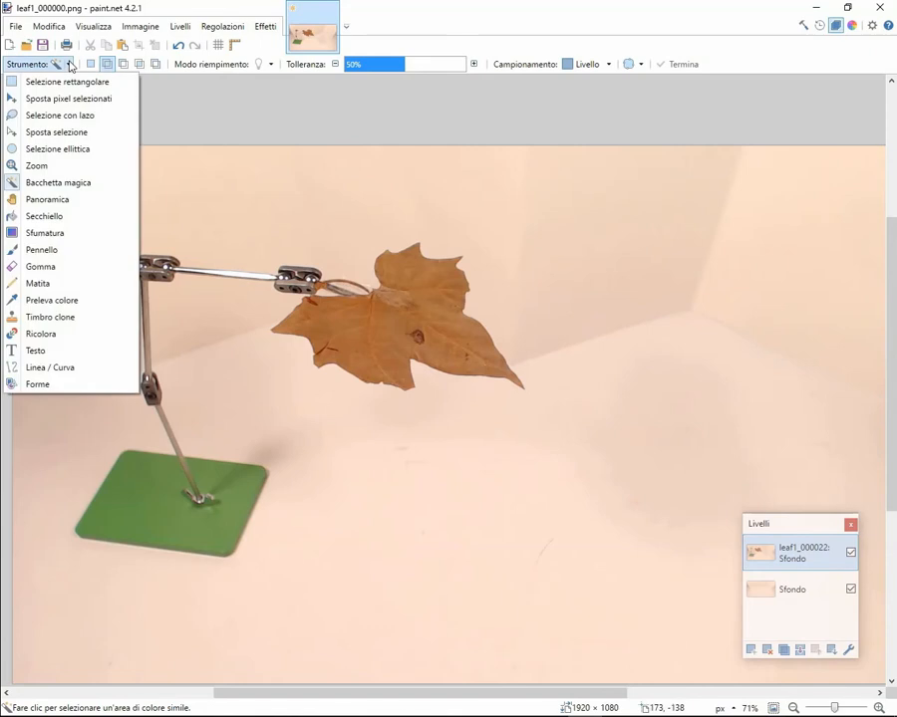
click(70, 66)
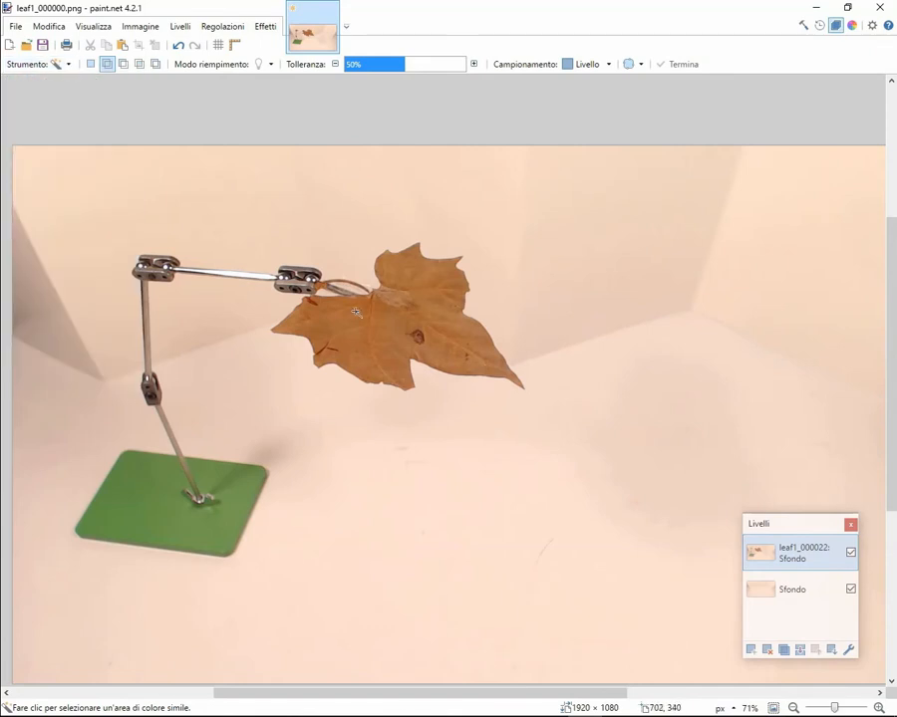
click(353, 317)
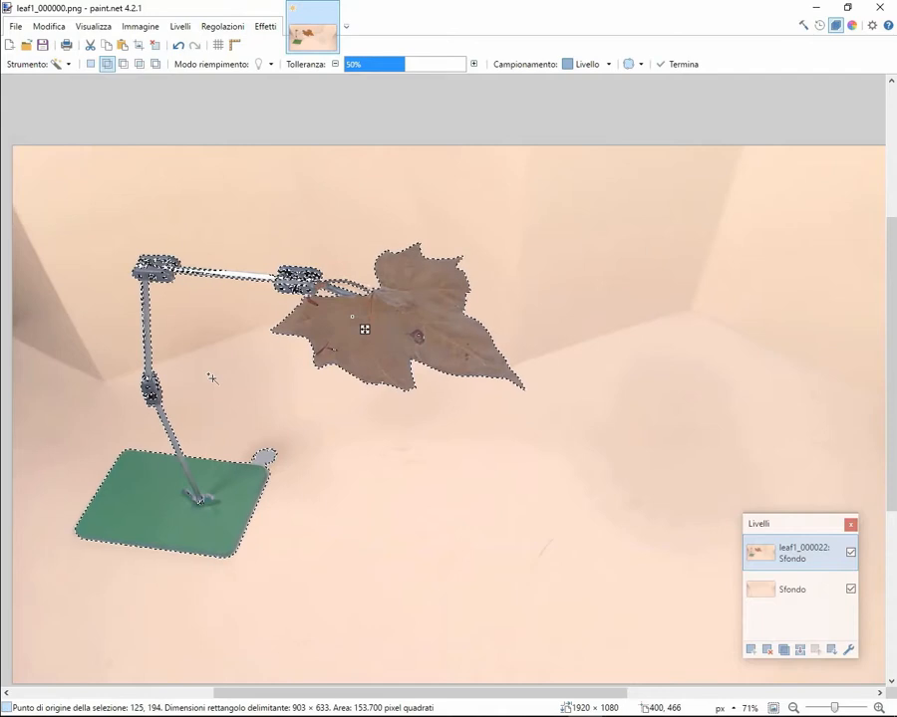
Try Magic Wand tolerances of 54%, 60%, 56% and 58% on the leaf selection
scroll(211, 377, up, 1)
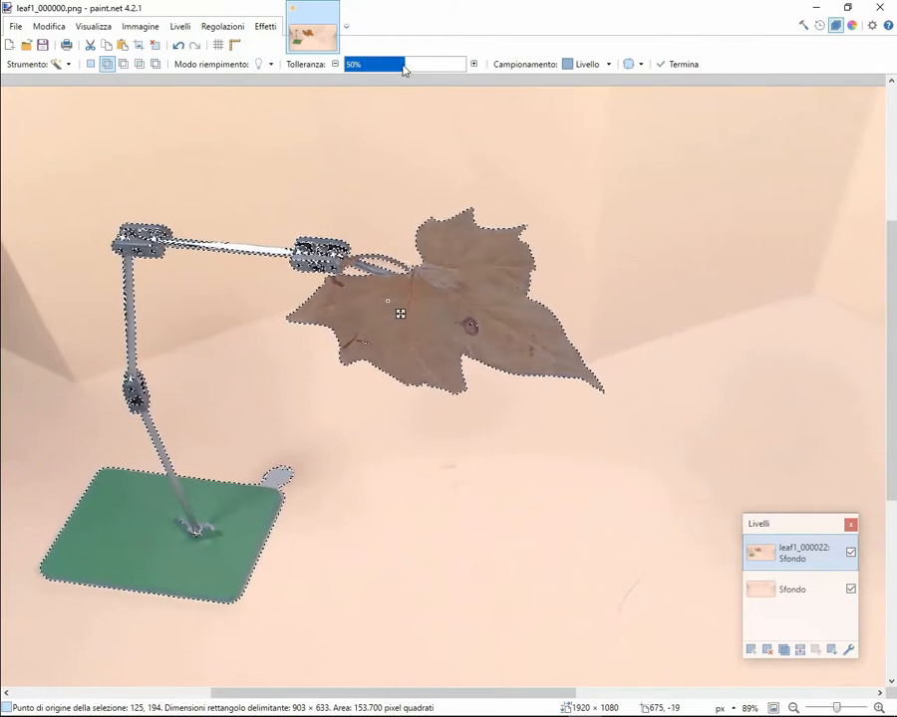
drag(404, 69, 411, 70)
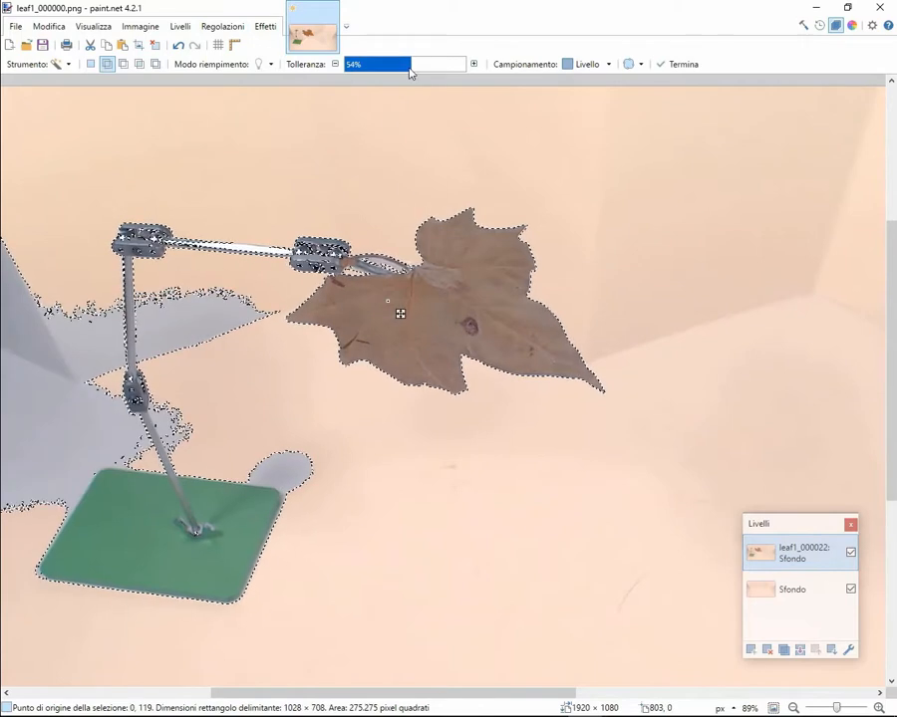
drag(411, 70, 417, 67)
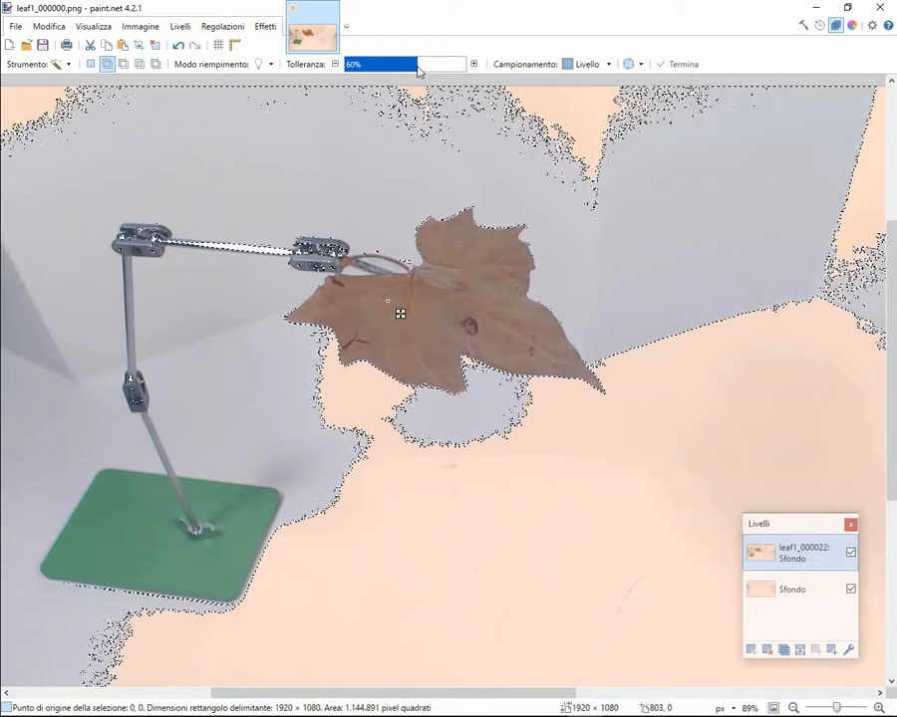
drag(418, 66, 414, 67)
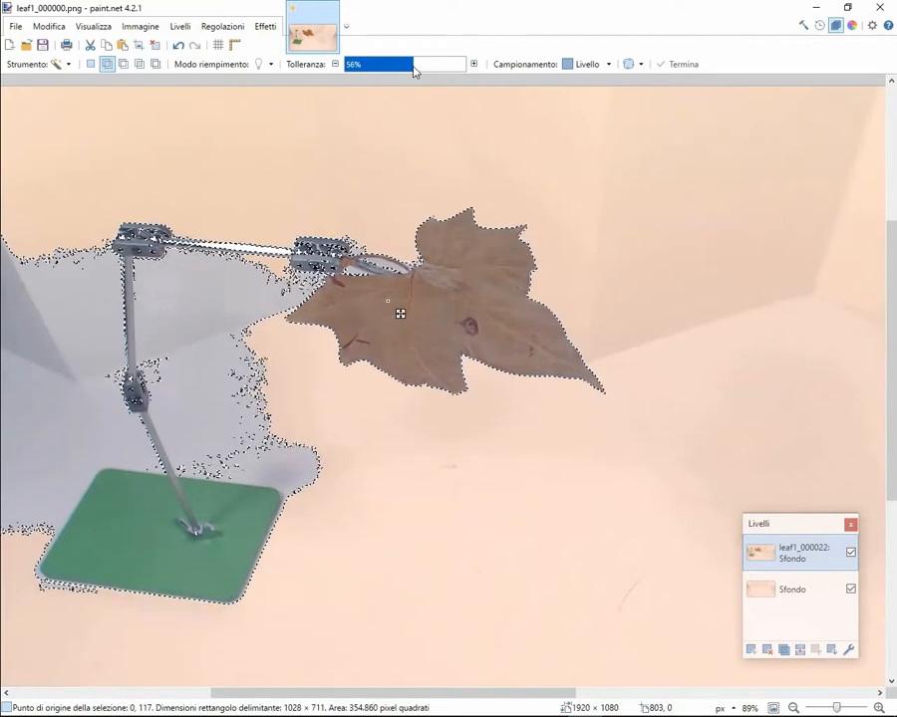
click(417, 70)
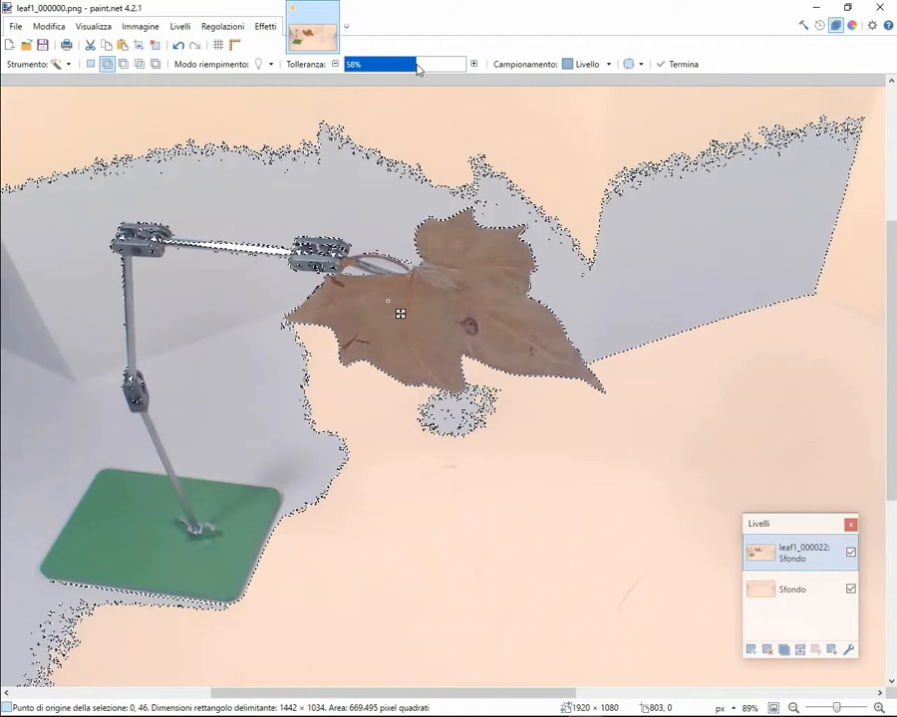
Set the Magic Wand tolerance to 34% and examine the selection outline along the leaf's edges
drag(418, 67, 389, 72)
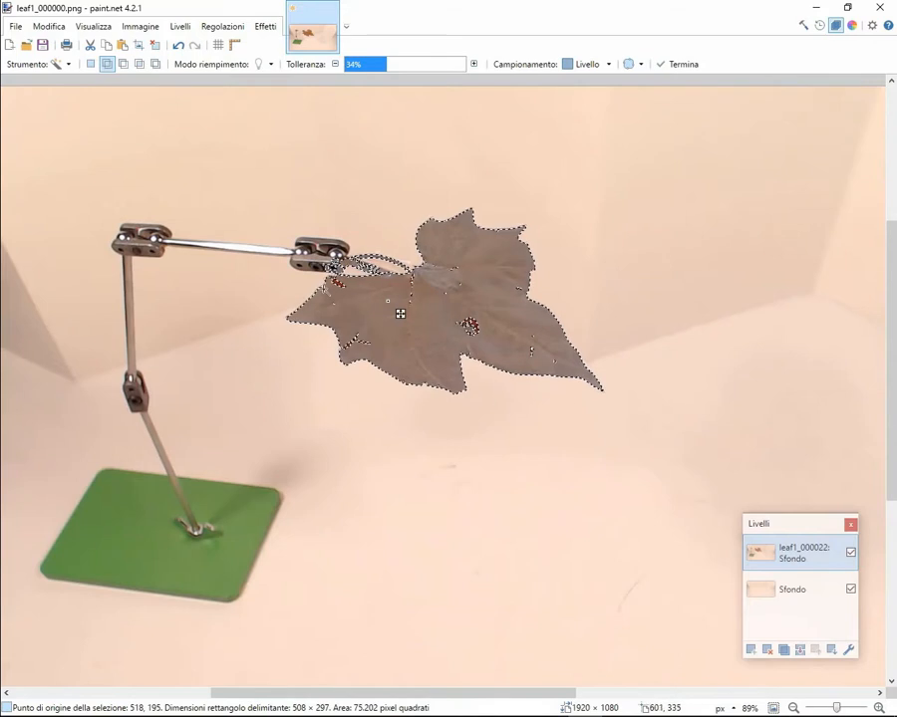
scroll(399, 314, up, 4)
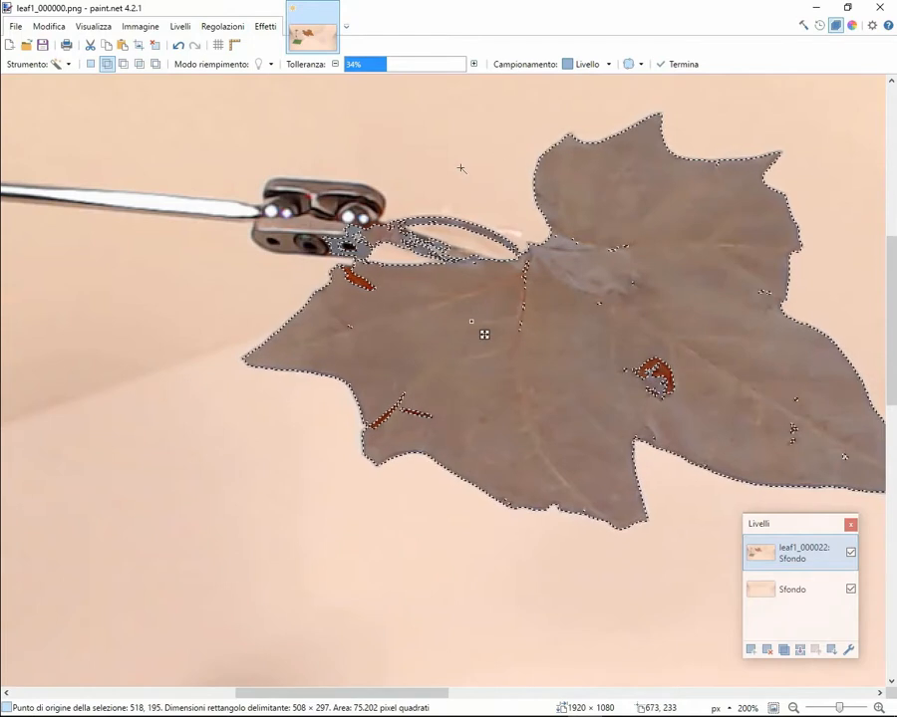
scroll(484, 332, down, 2)
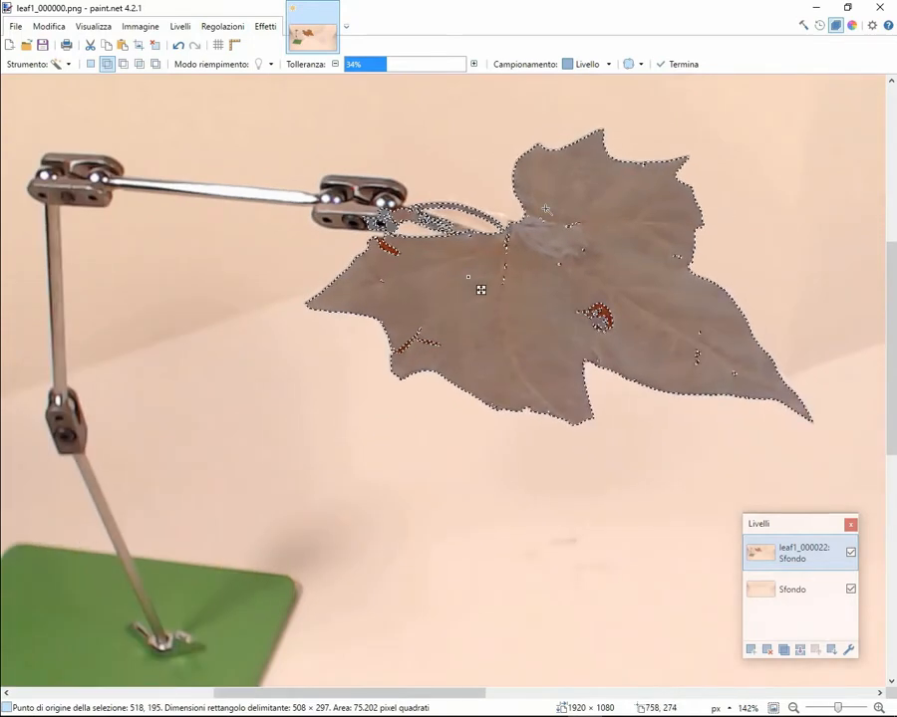
scroll(544, 210, right, 1)
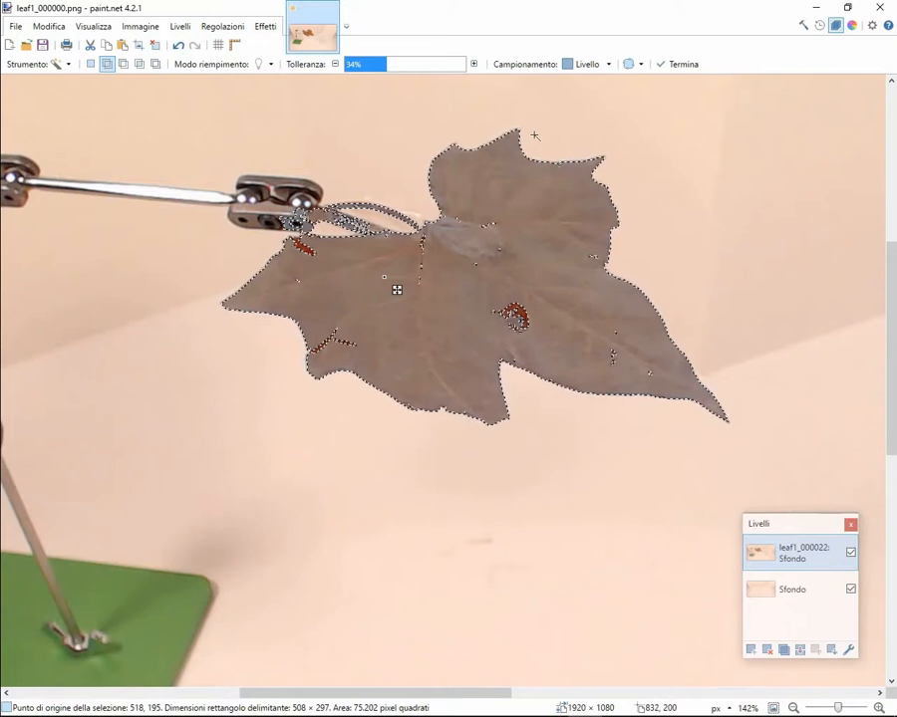
scroll(395, 289, up, 5)
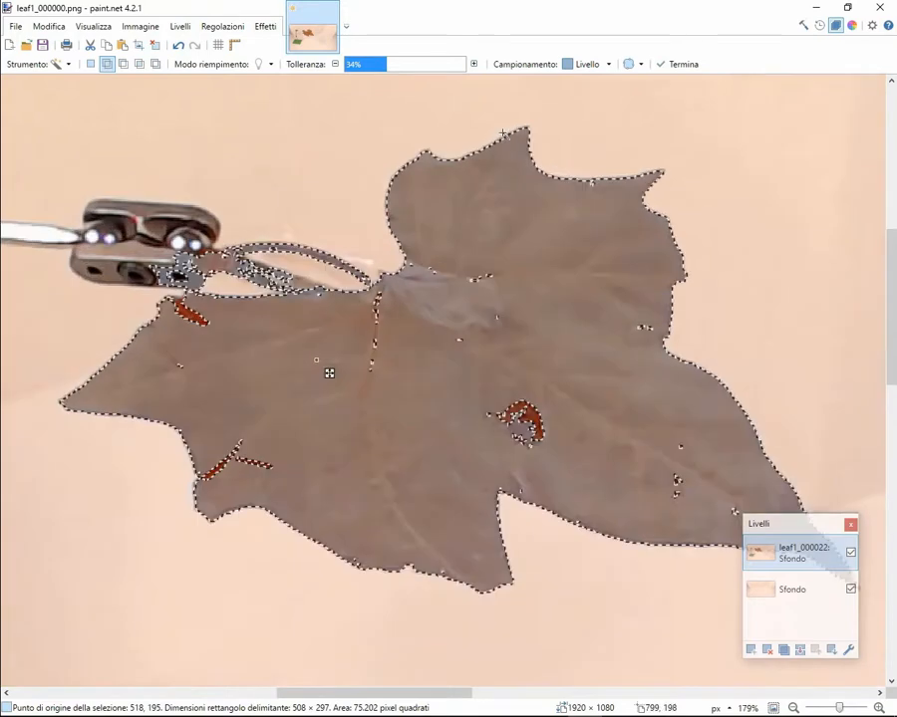
scroll(503, 132, up, 3)
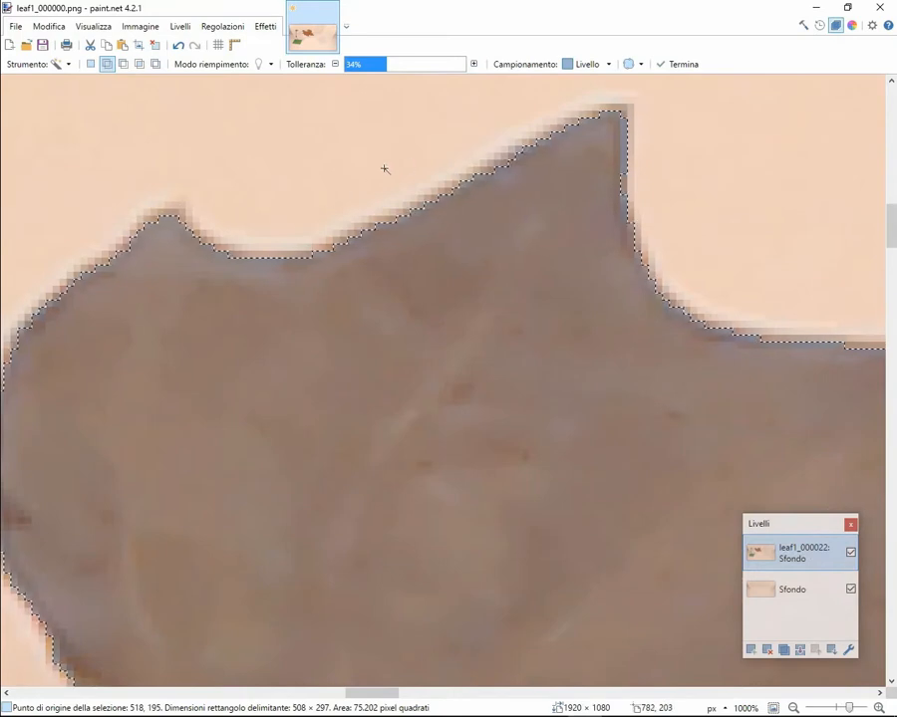
scroll(179, 226, down, 7)
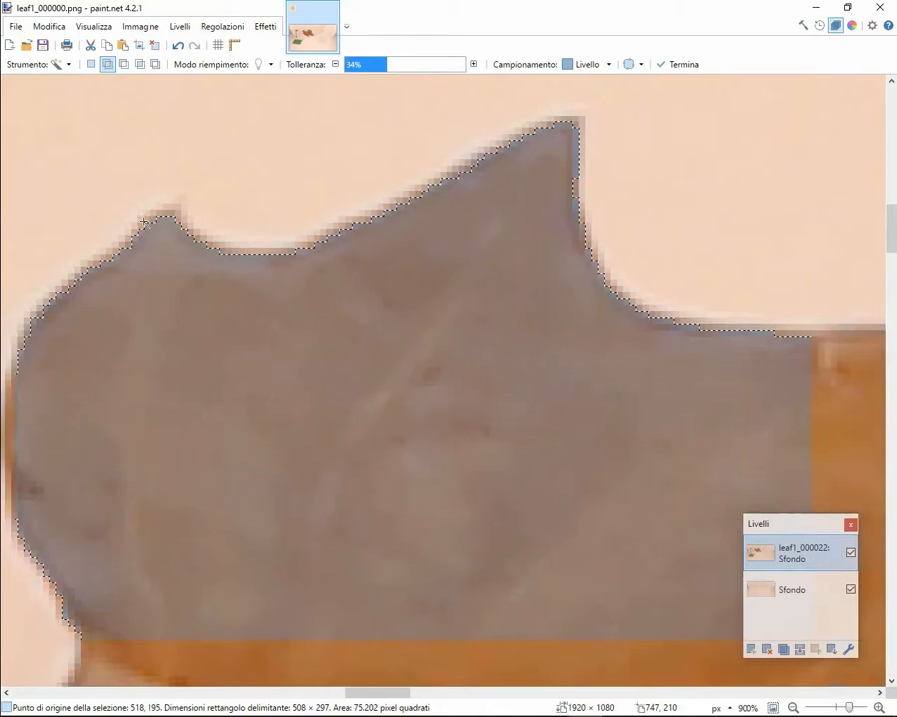
scroll(254, 231, down, 2)
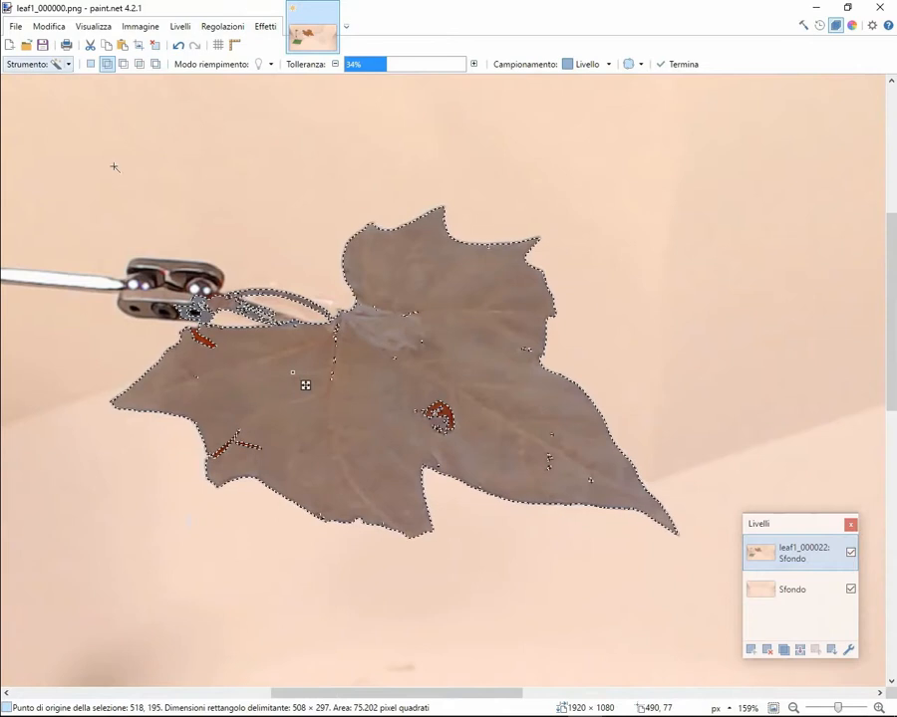
Invert the leaf selection and set up the Eraser with a brush width of 40 px
key(ctrl+i)
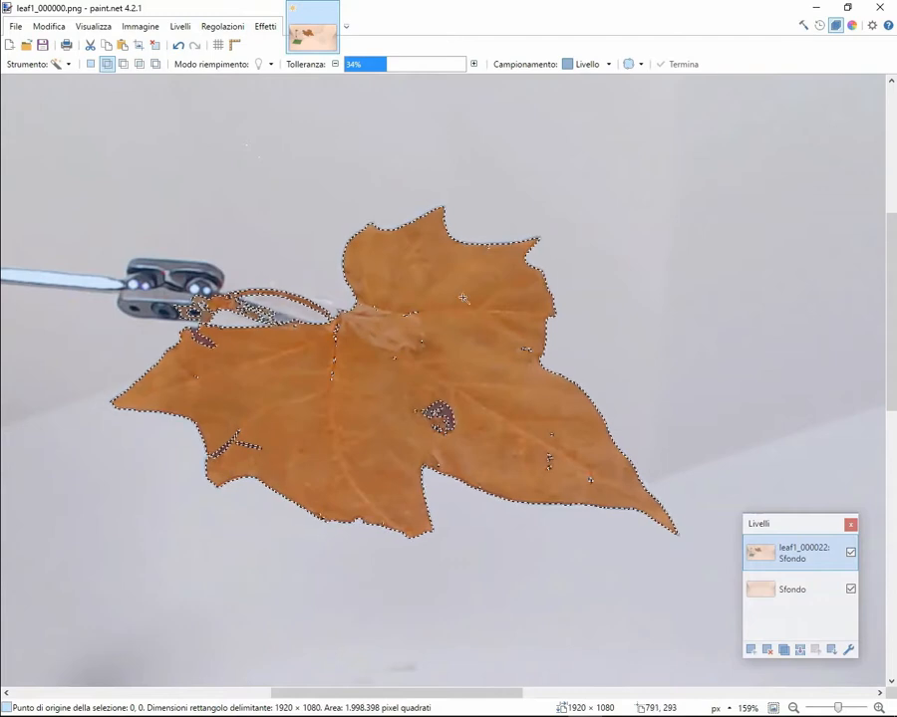
click(66, 63)
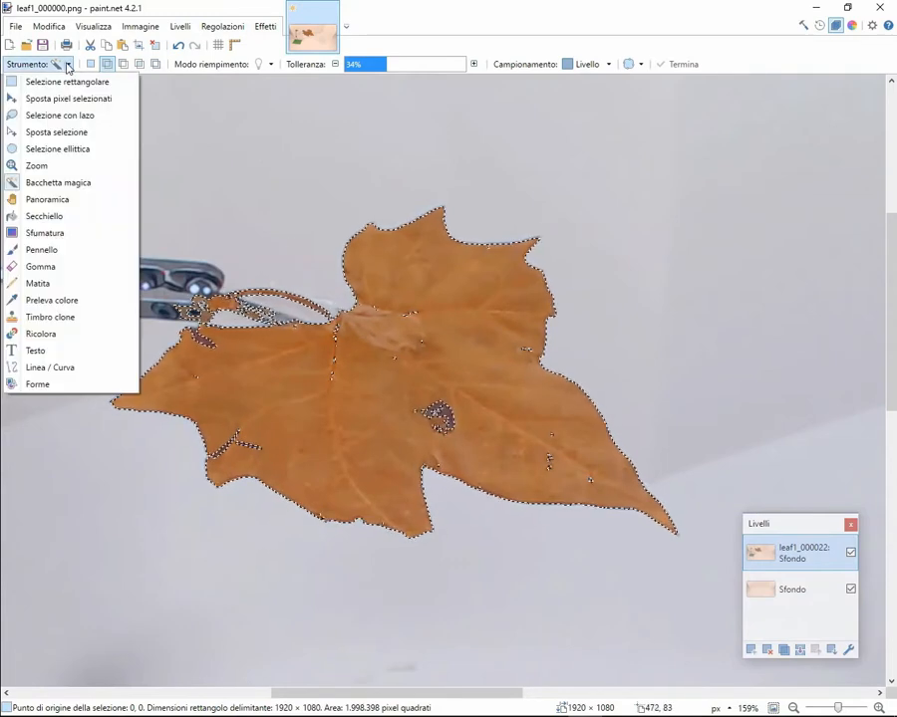
click(50, 267)
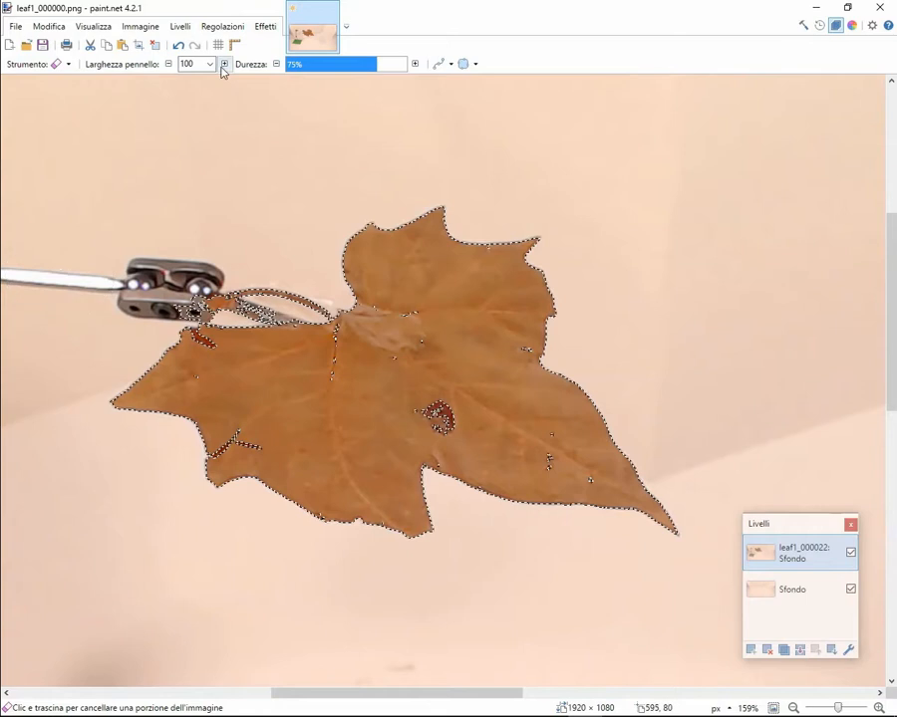
click(209, 64)
scroll(200, 144, up, 3)
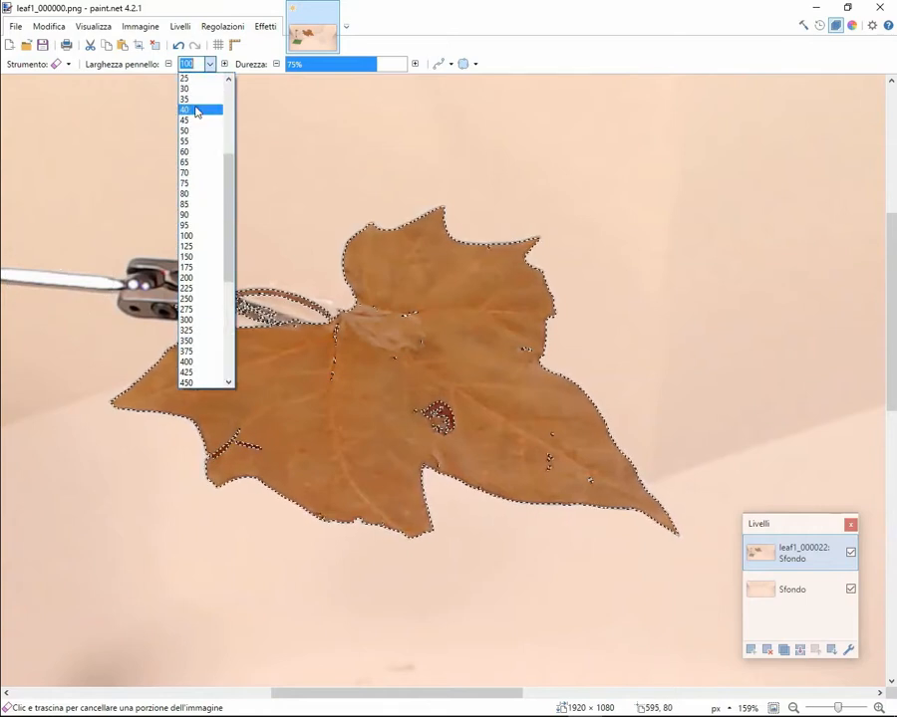
click(196, 110)
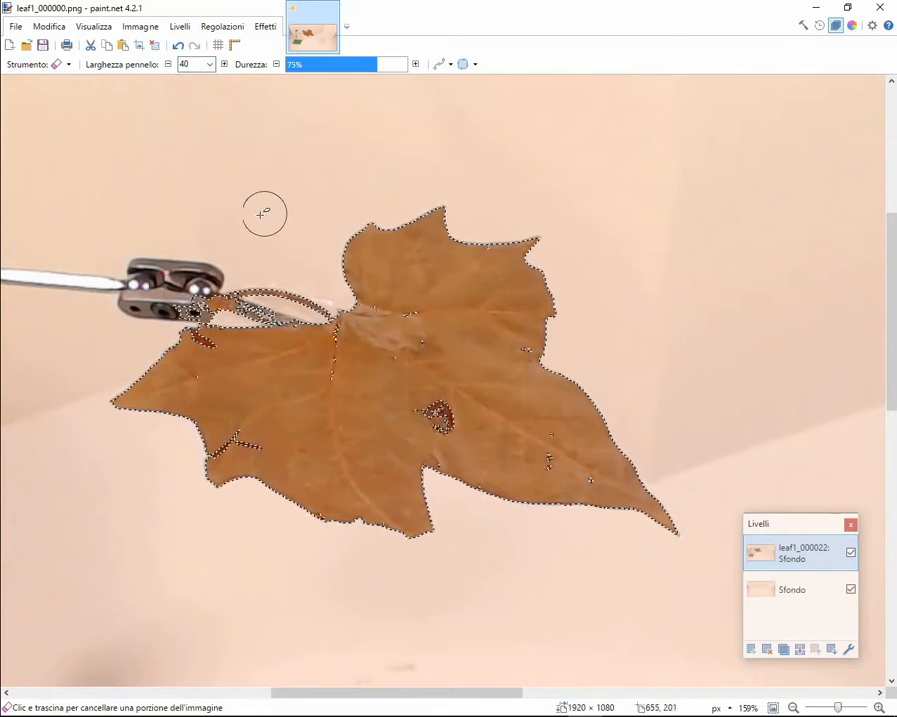
Hide the leaf1_000022 layer to view the empty background beneath it, and show the layer again
scroll(261, 212, down, 3)
scroll(258, 210, up, 1)
scroll(259, 212, down, 1)
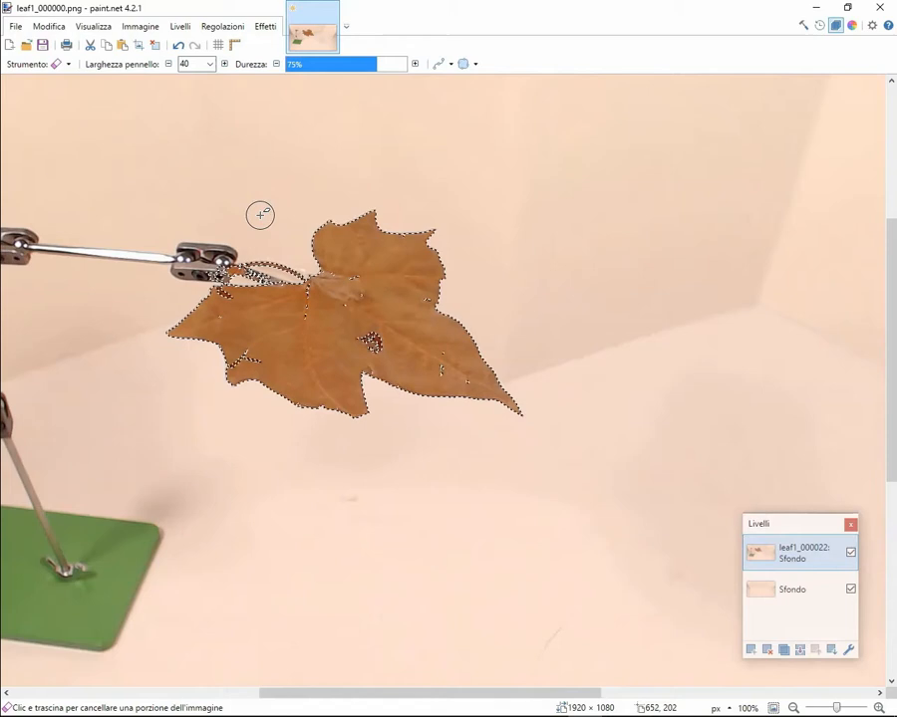
scroll(260, 214, left, 2)
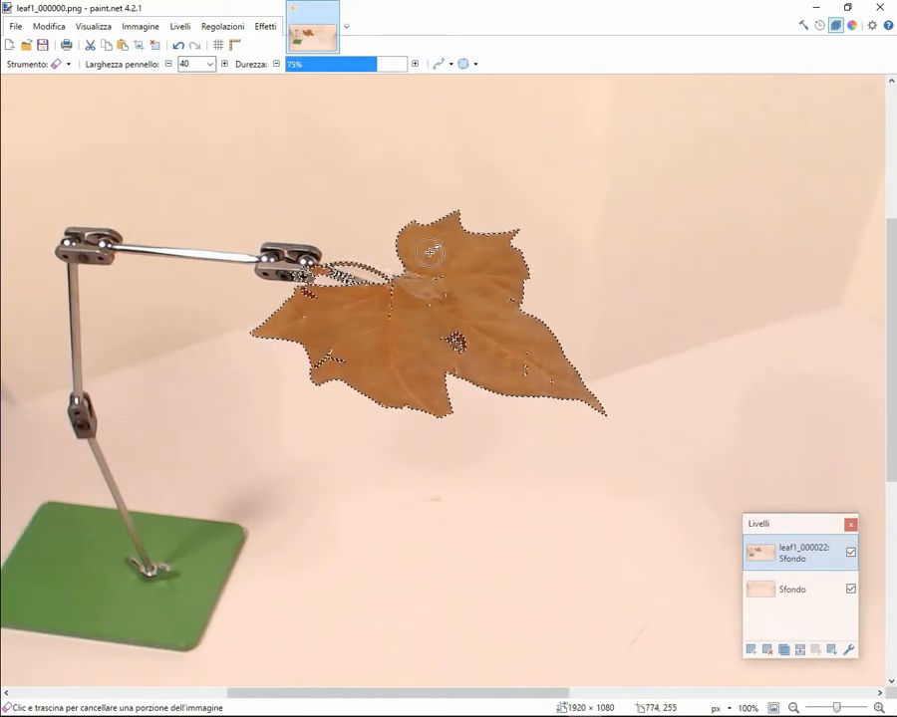
click(850, 554)
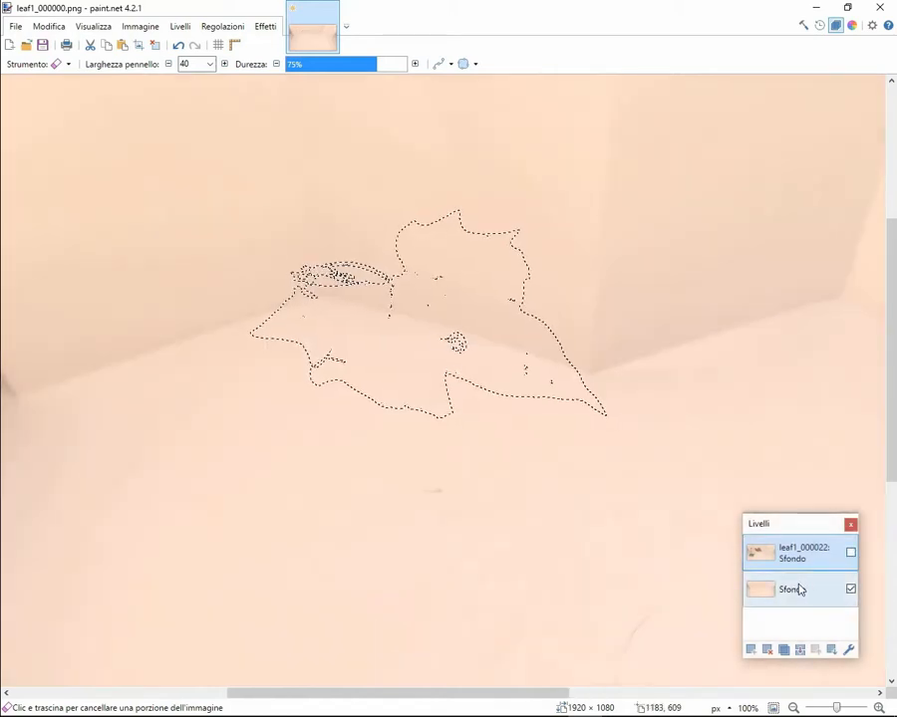
click(850, 555)
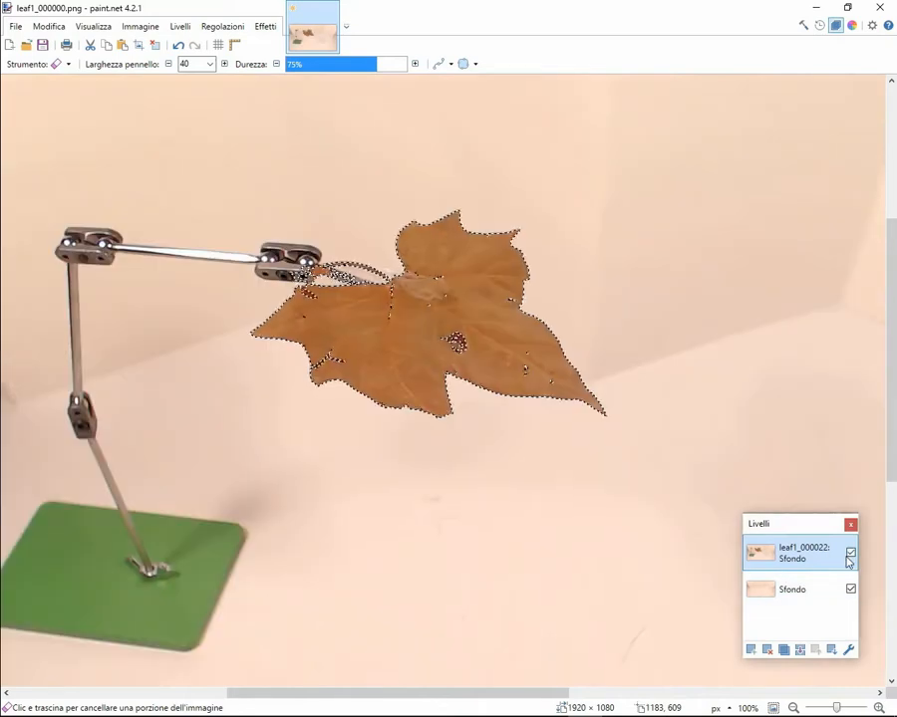
Erase the rig's upper joint, upright rod and middle joint from the leaf1_000022 layer with brush widths of 40 and 80 px
scroll(420, 344, down, 1)
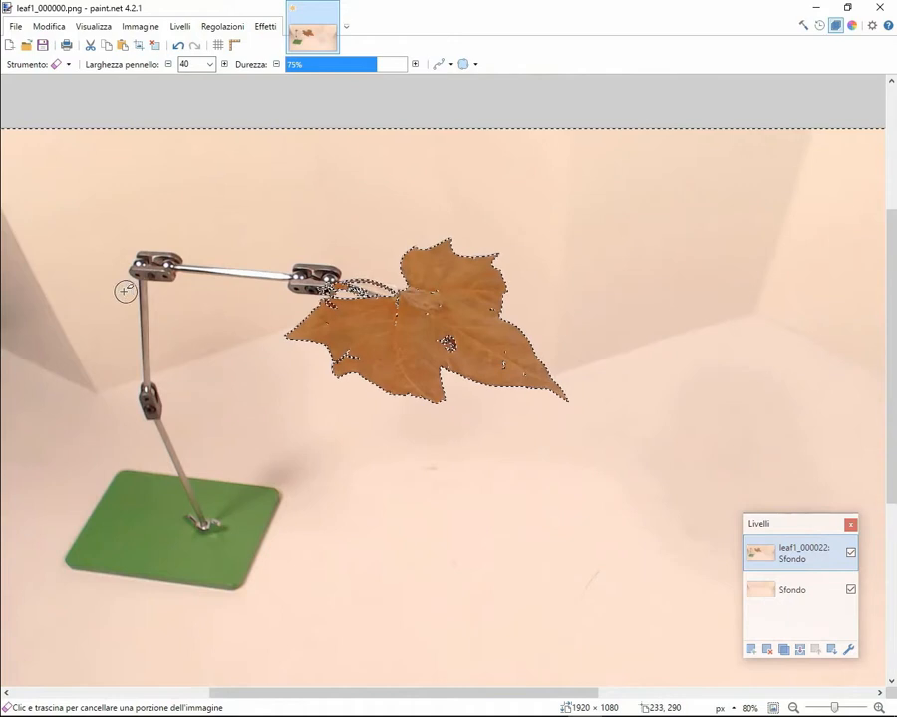
mouse_move(117, 265)
mouse_down()
mouse_move(129, 273)
mouse_move(104, 290)
mouse_move(151, 236)
mouse_move(113, 291)
mouse_move(199, 274)
mouse_move(170, 267)
mouse_up()
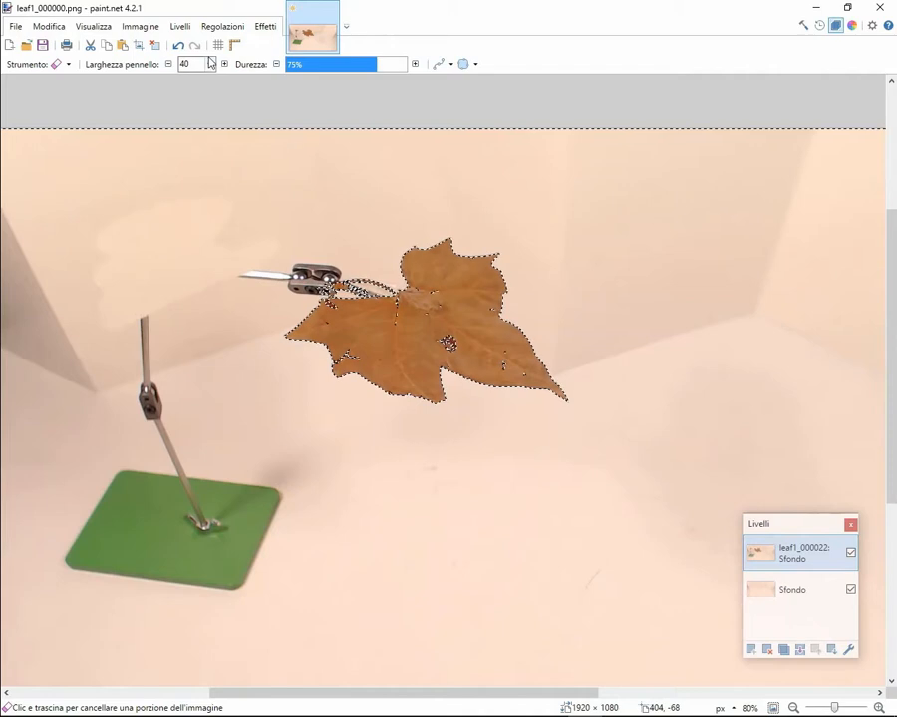
click(210, 63)
click(198, 164)
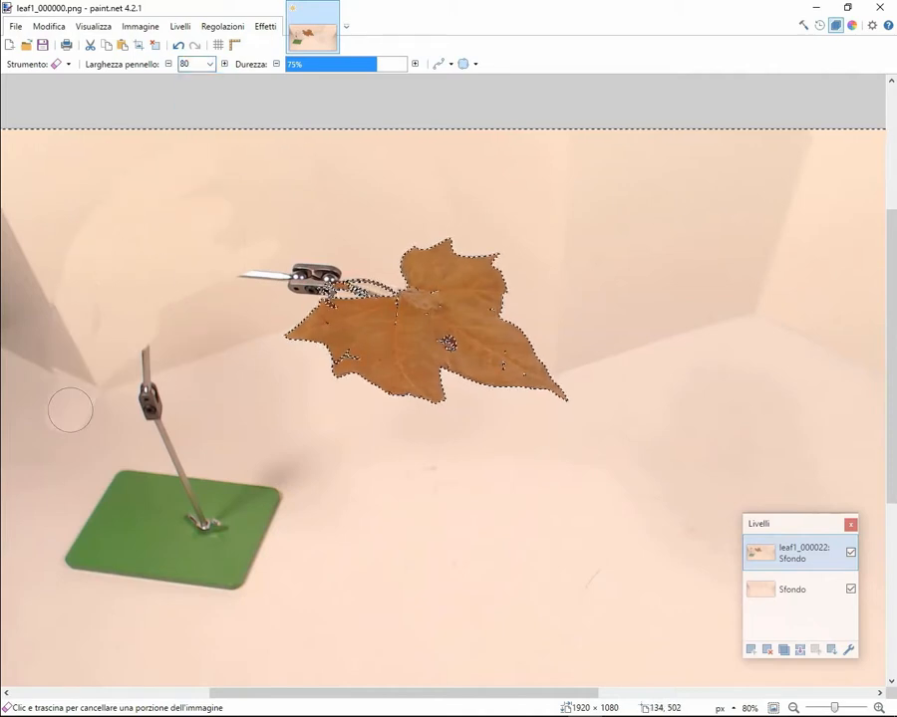
mouse_move(161, 327)
mouse_down()
mouse_move(140, 363)
mouse_move(117, 375)
mouse_move(176, 359)
mouse_up()
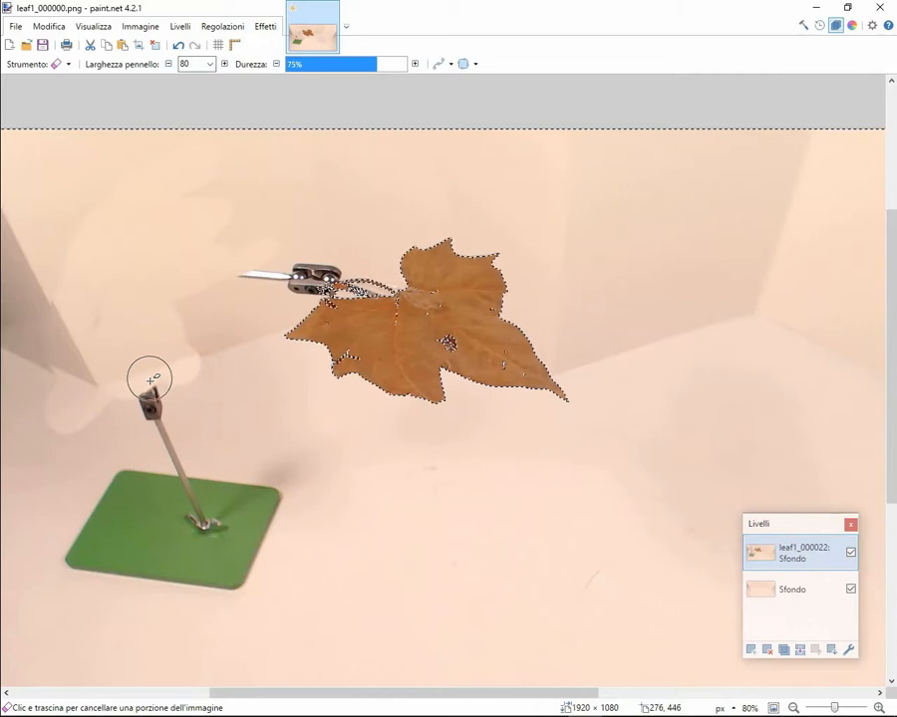
mouse_move(147, 374)
mouse_down()
mouse_move(142, 398)
mouse_move(157, 433)
mouse_up()
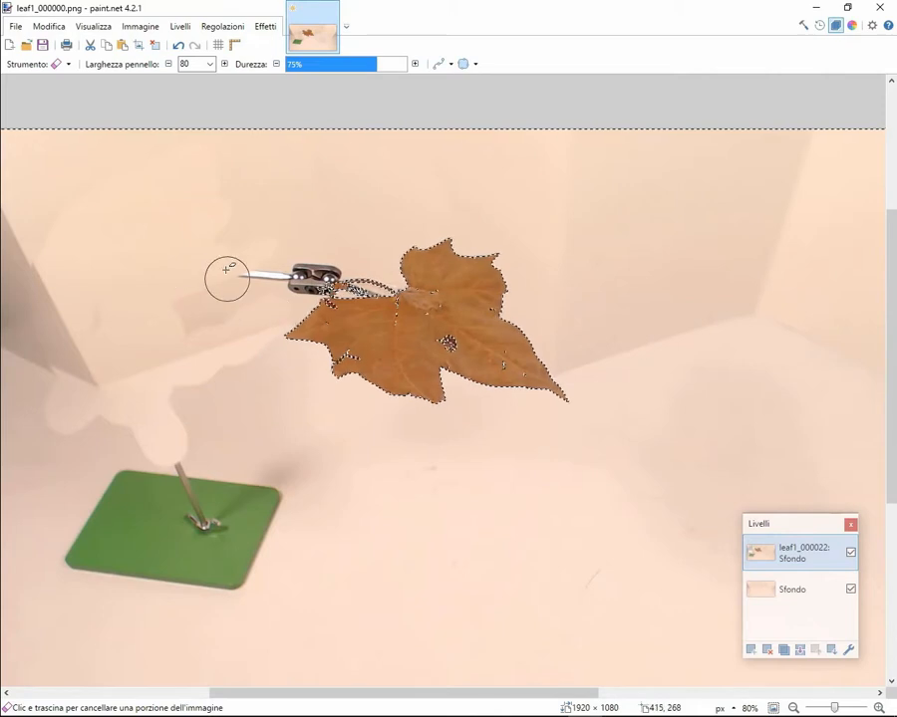
Erase the rest of the horizontal arm, part of the green base, most of the clamp and the backdrop around the leaf
drag(164, 289, 183, 333)
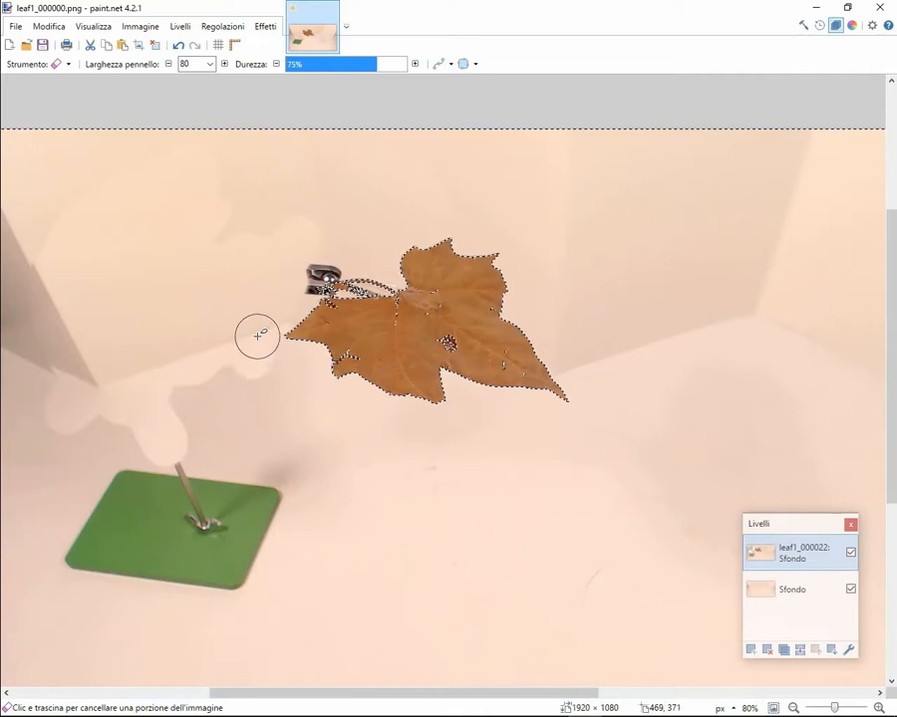
mouse_move(254, 350)
mouse_down()
mouse_move(222, 380)
mouse_move(221, 354)
mouse_move(175, 427)
mouse_move(183, 471)
mouse_move(170, 467)
mouse_move(204, 564)
mouse_move(256, 546)
mouse_move(195, 457)
mouse_move(202, 558)
mouse_move(205, 503)
mouse_move(257, 468)
mouse_up()
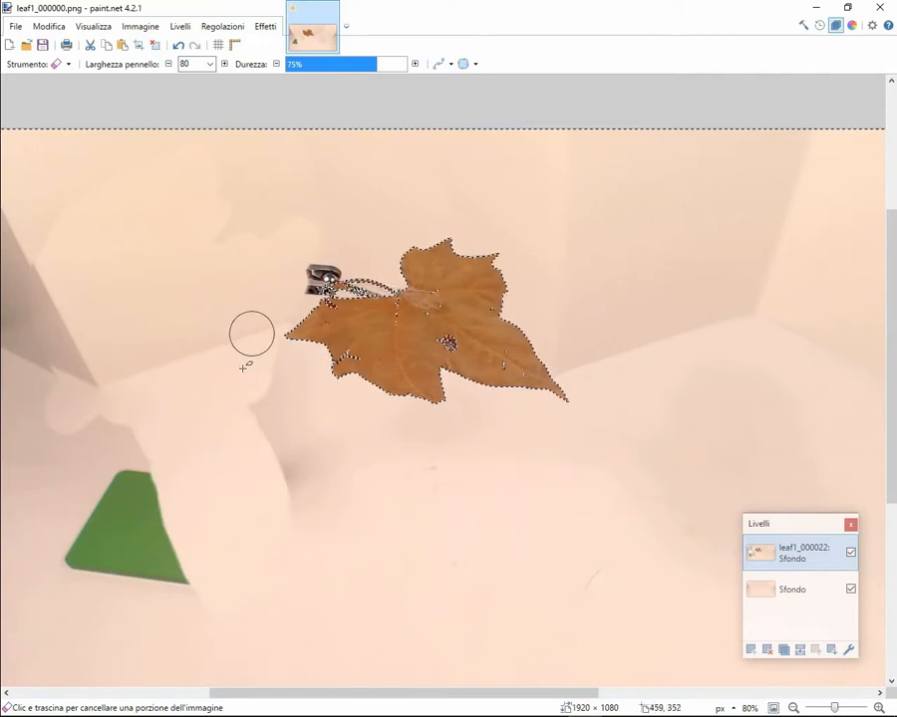
scroll(215, 402, up, 1)
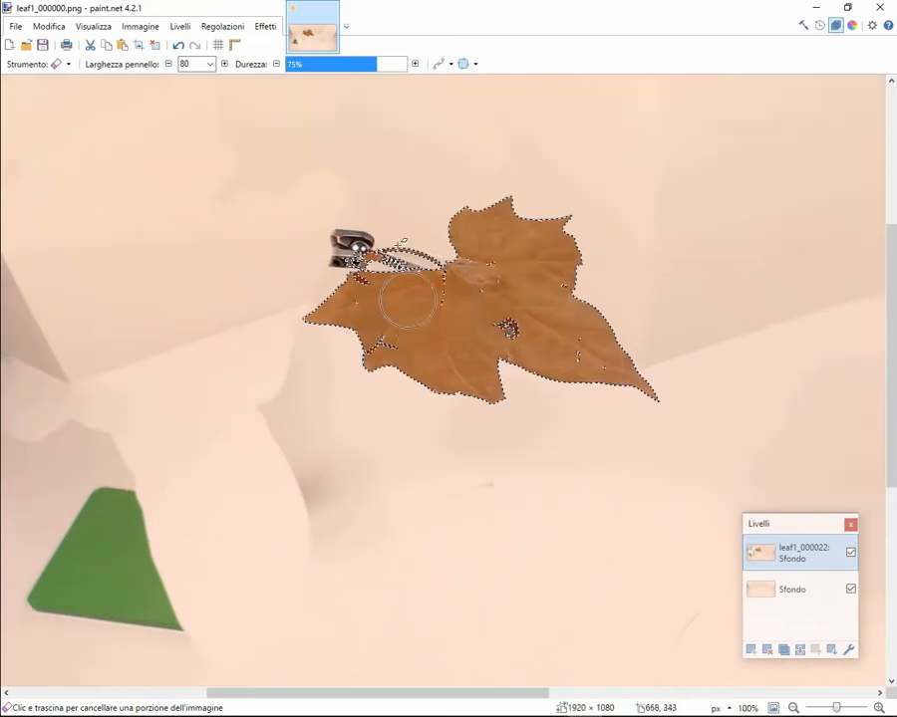
drag(341, 257, 390, 231)
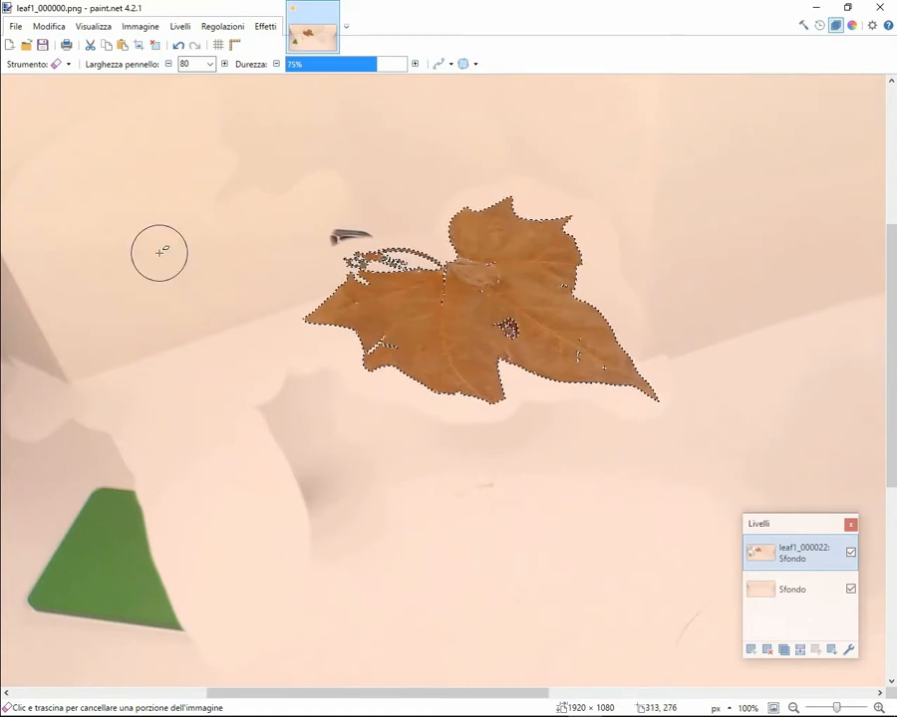
Deselect everything and examine the cut-out leaf's edges, gaps and stem closely
key(ctrl+d)
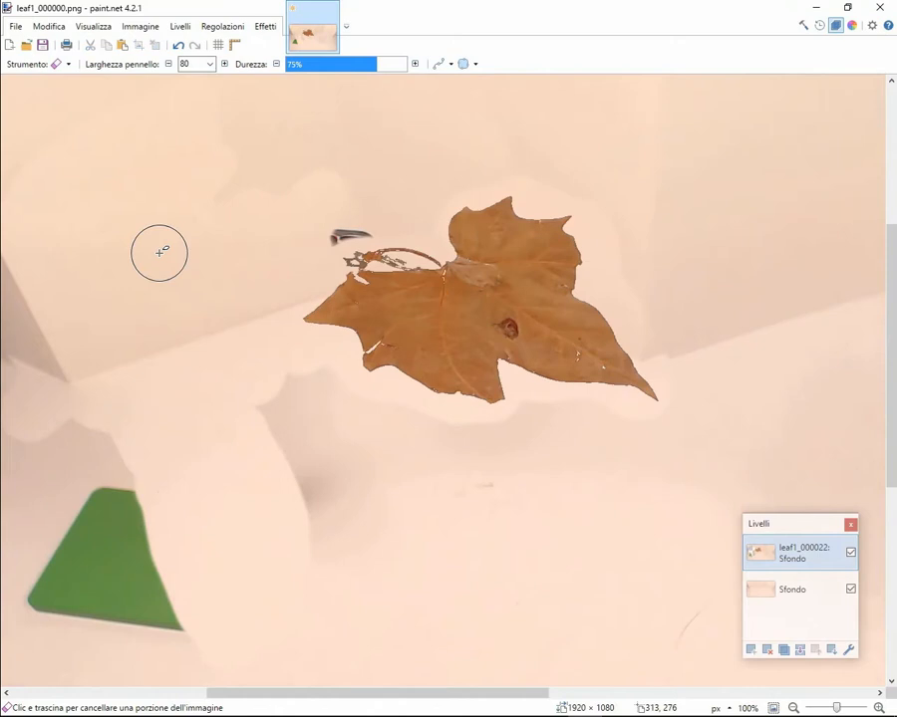
scroll(455, 287, up, 4)
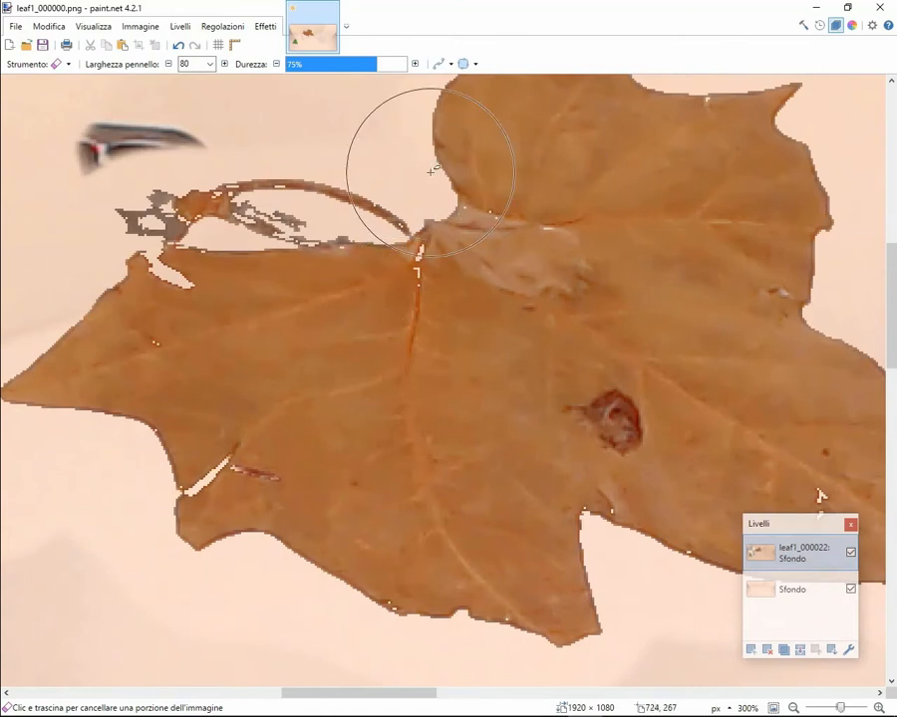
scroll(568, 216, up, 1)
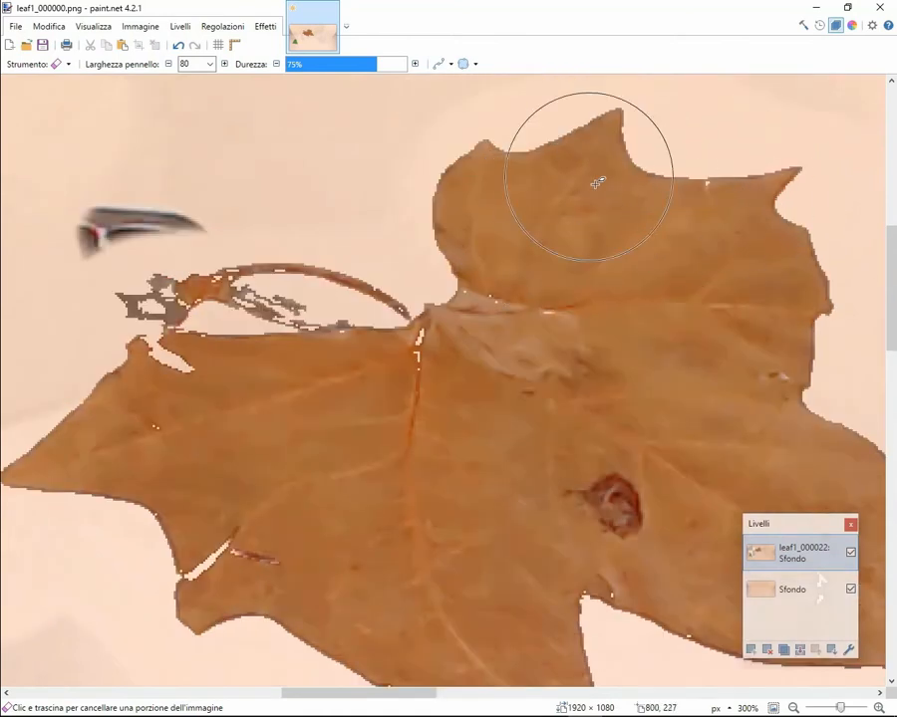
scroll(582, 209, down, 3)
scroll(582, 217, down, 3)
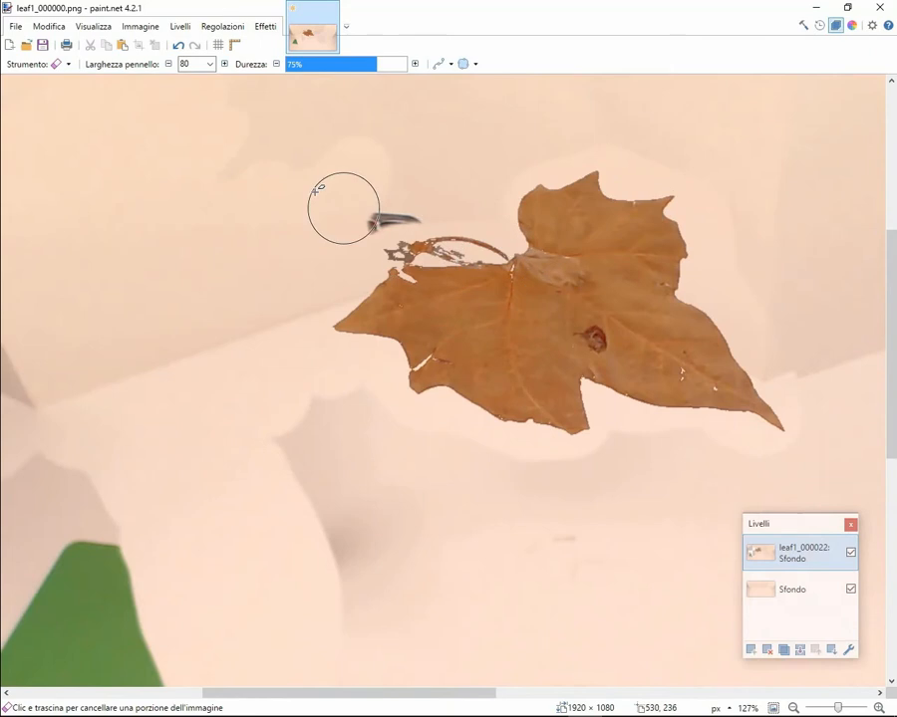
click(271, 26)
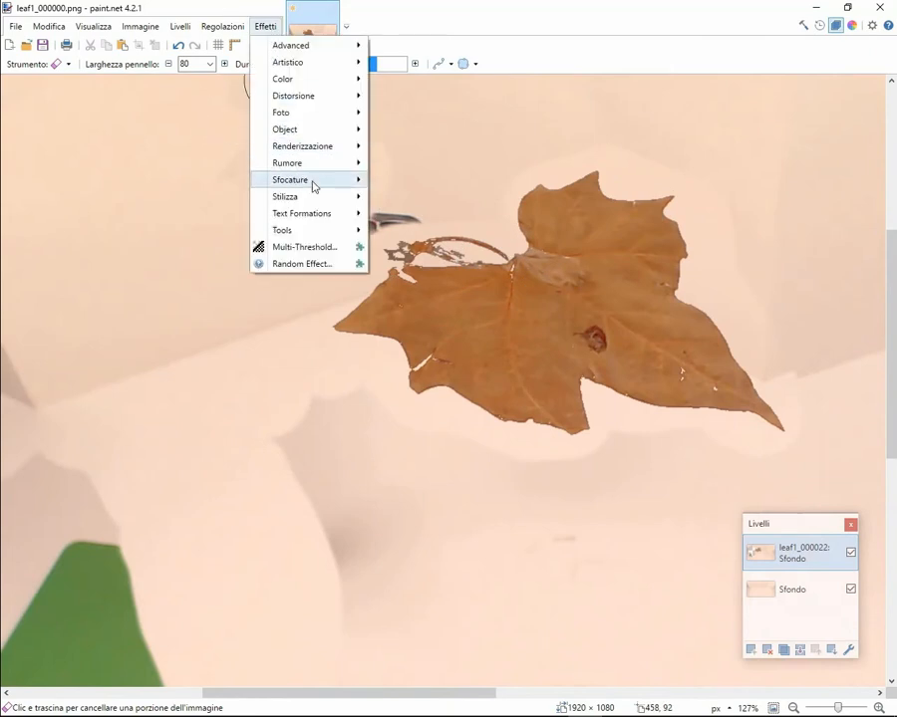
click(561, 7)
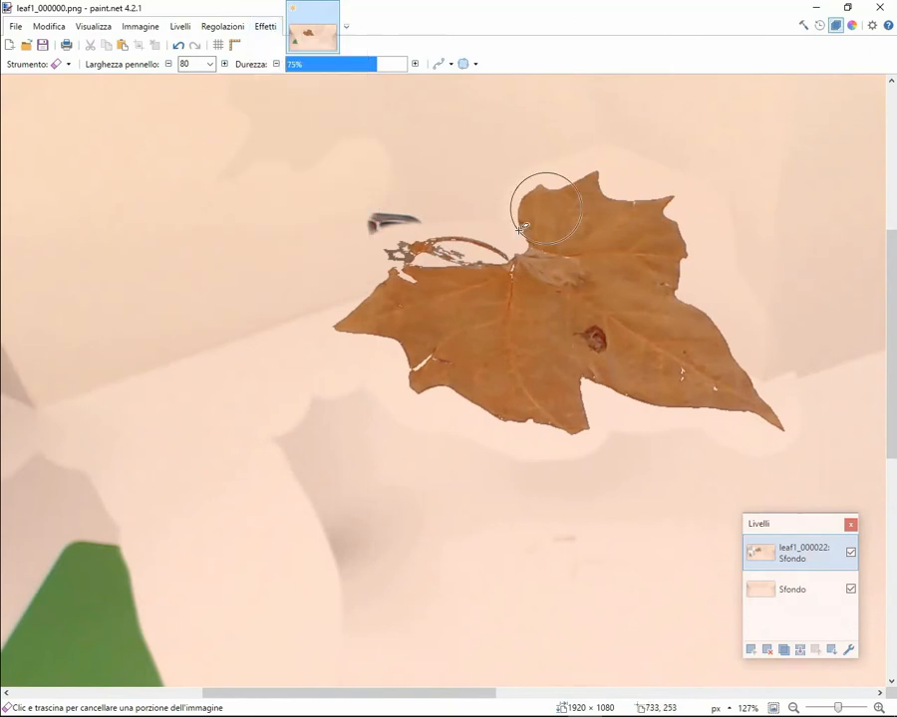
ctrl+scroll(687, 304, up, 2)
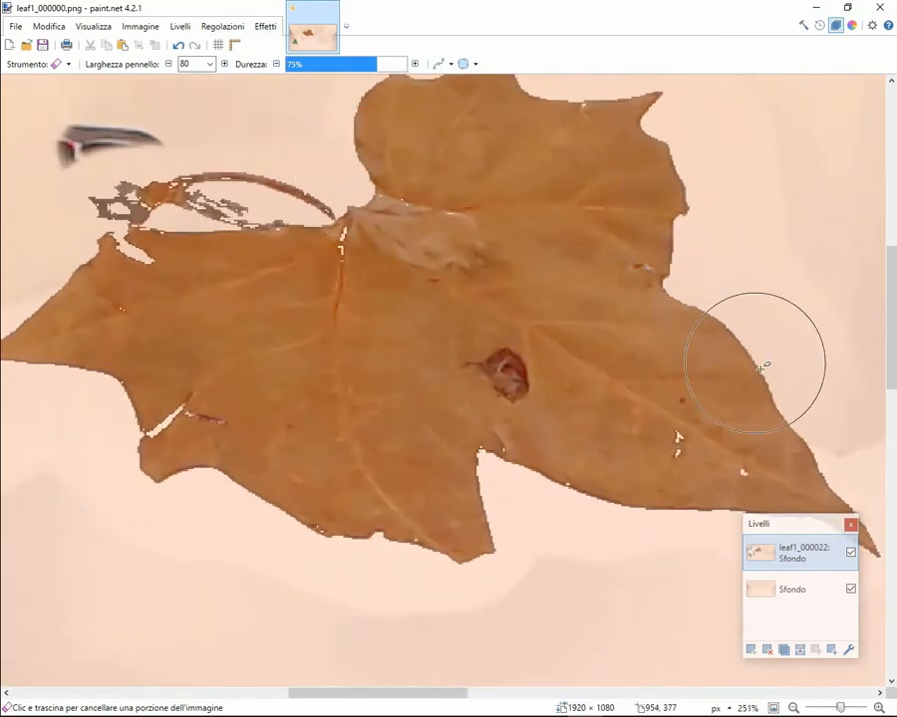
ctrl+scroll(610, 321, down, 1)
ctrl+scroll(608, 320, down, 3)
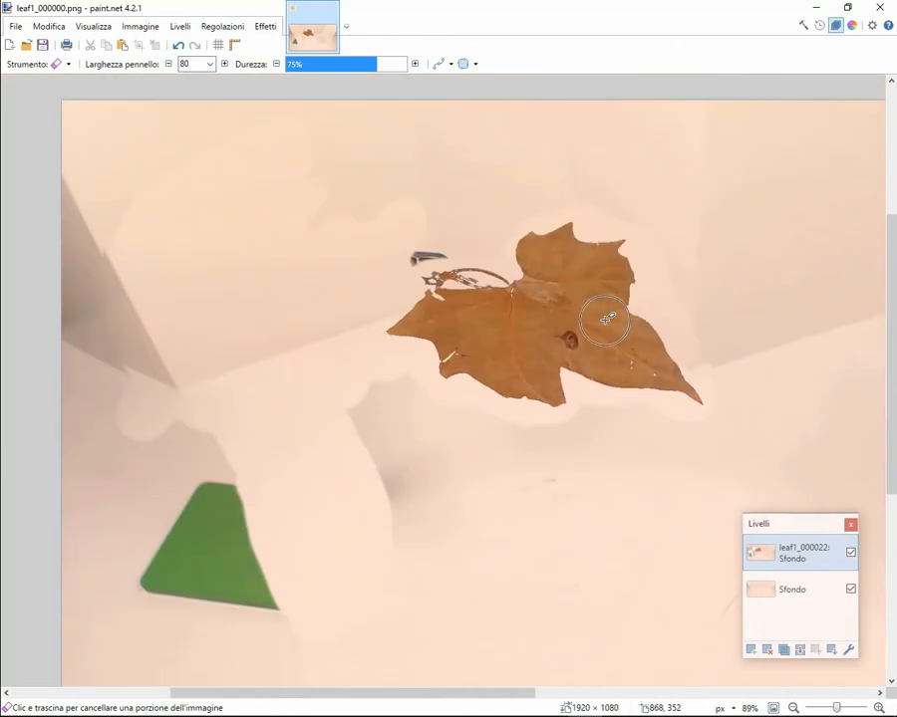
Undo the deselection and all eraser strokes on the leaf1_000022 layer, including the change that inverted the selection
click(180, 46)
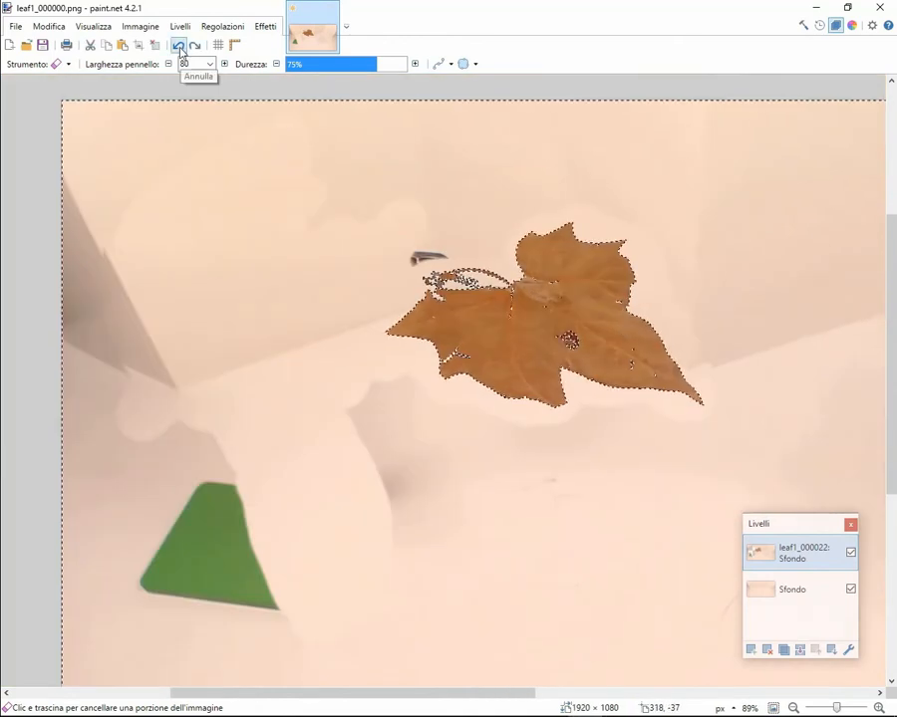
click(179, 47)
click(179, 47)
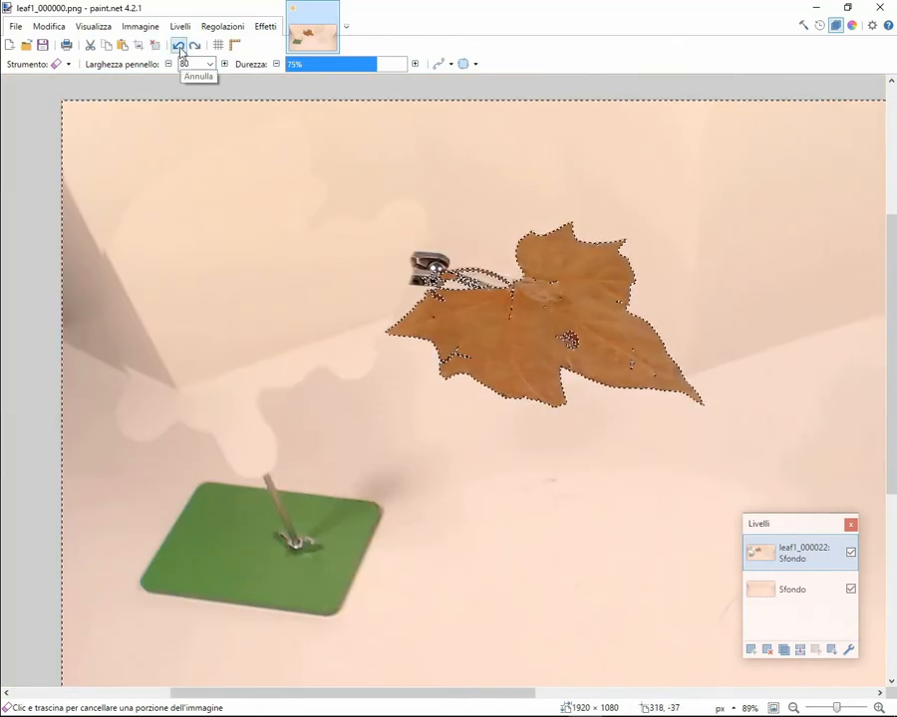
click(179, 47)
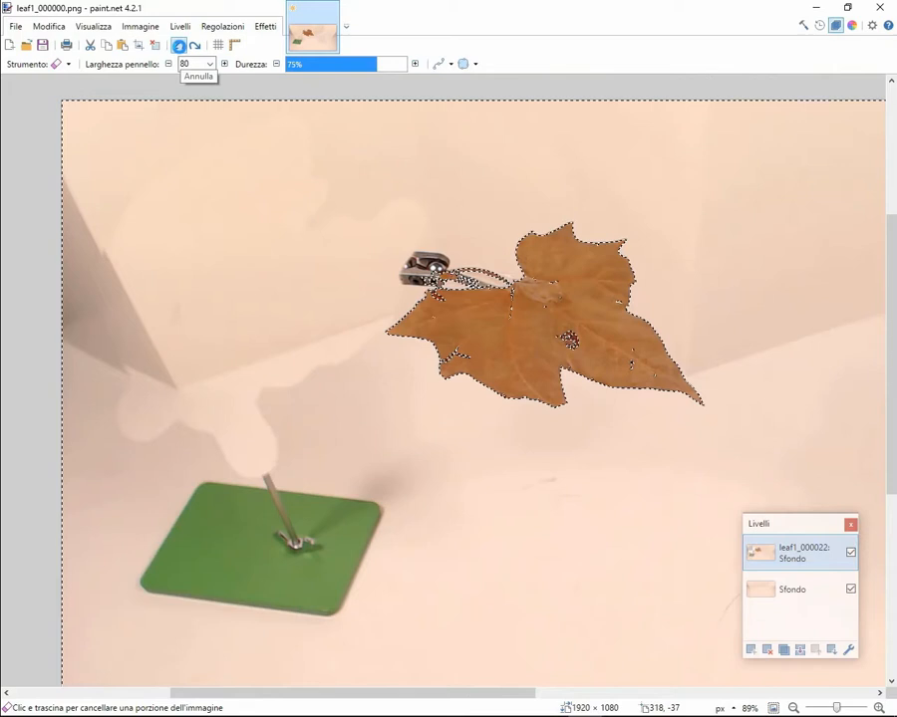
click(179, 46)
click(180, 47)
click(180, 47)
click(180, 46)
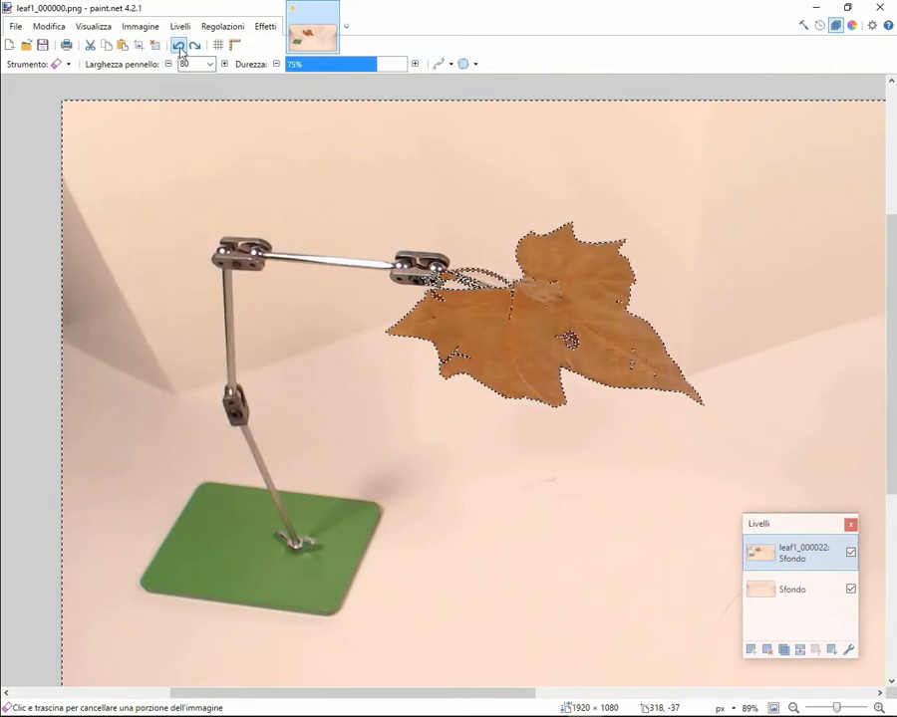
click(179, 47)
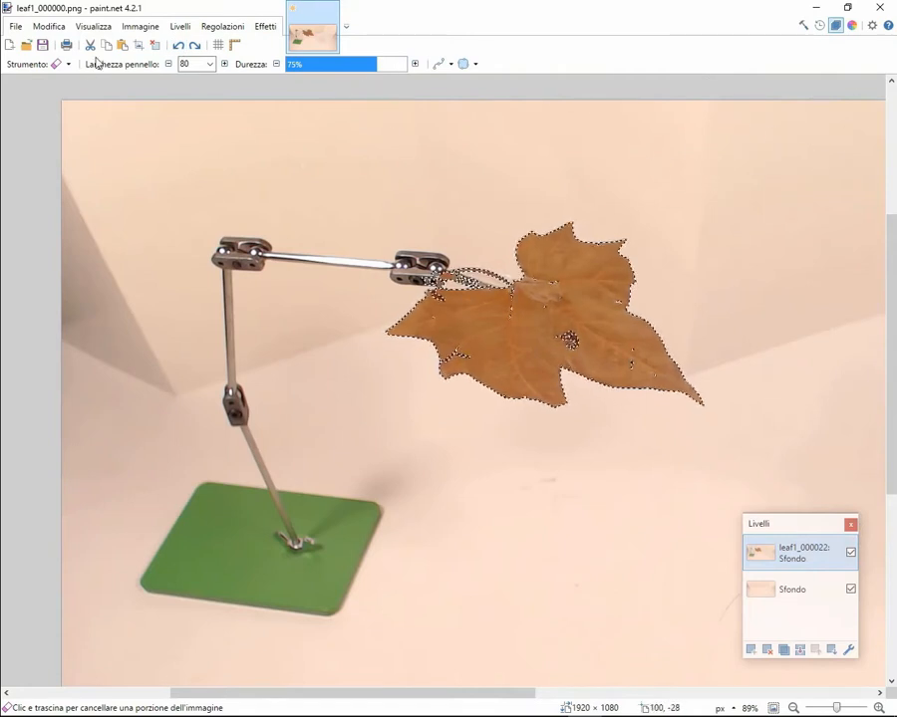
Set the Eraser's hardness to 78%, check the selection around the leaf, and reduce the hardness to 72%
click(62, 64)
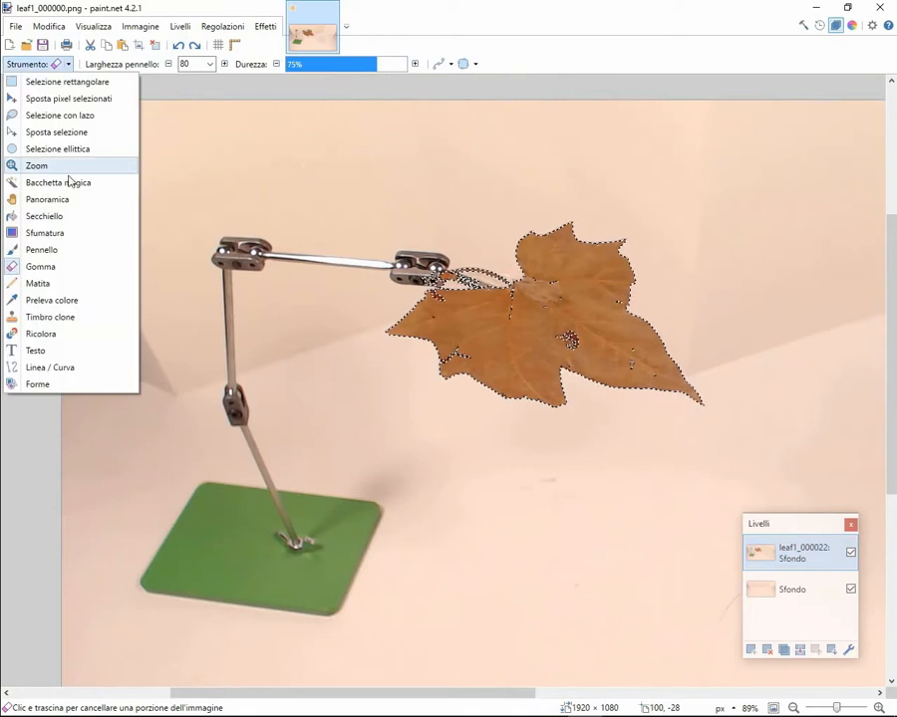
click(66, 66)
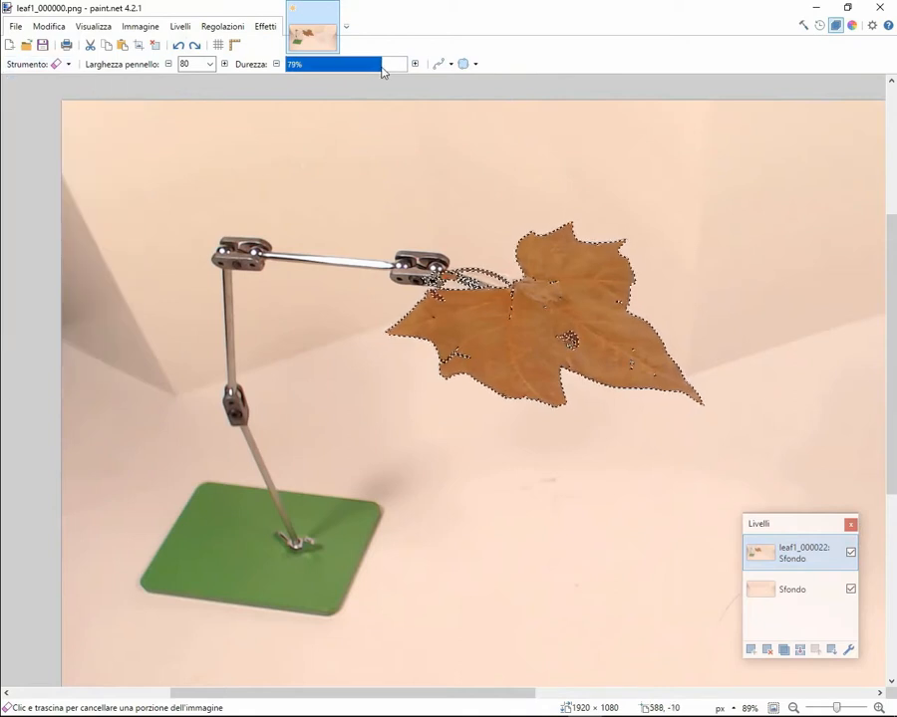
scroll(652, 207, up, 2)
scroll(653, 208, up, 2)
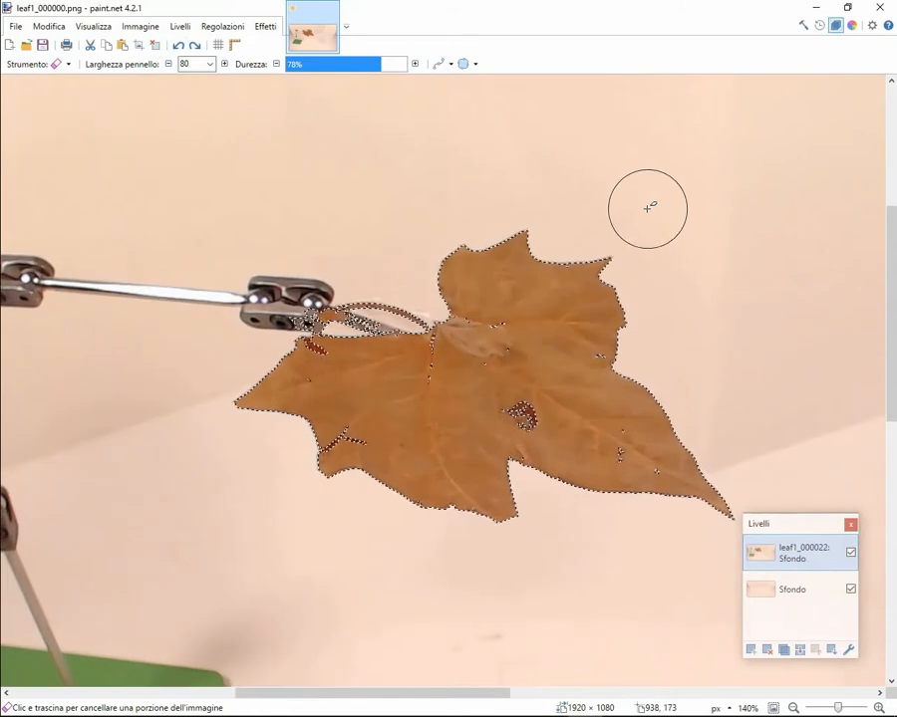
click(382, 66)
click(372, 65)
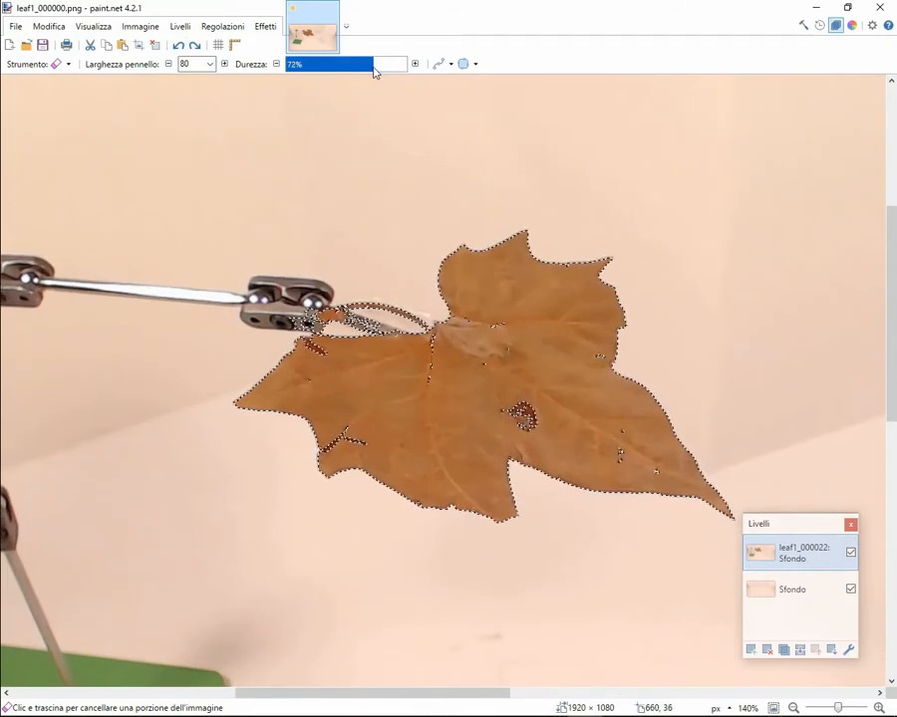
Step back through the earlier Magic Wand tolerance changes to the editable leaf selection at 54%
click(178, 47)
click(178, 47)
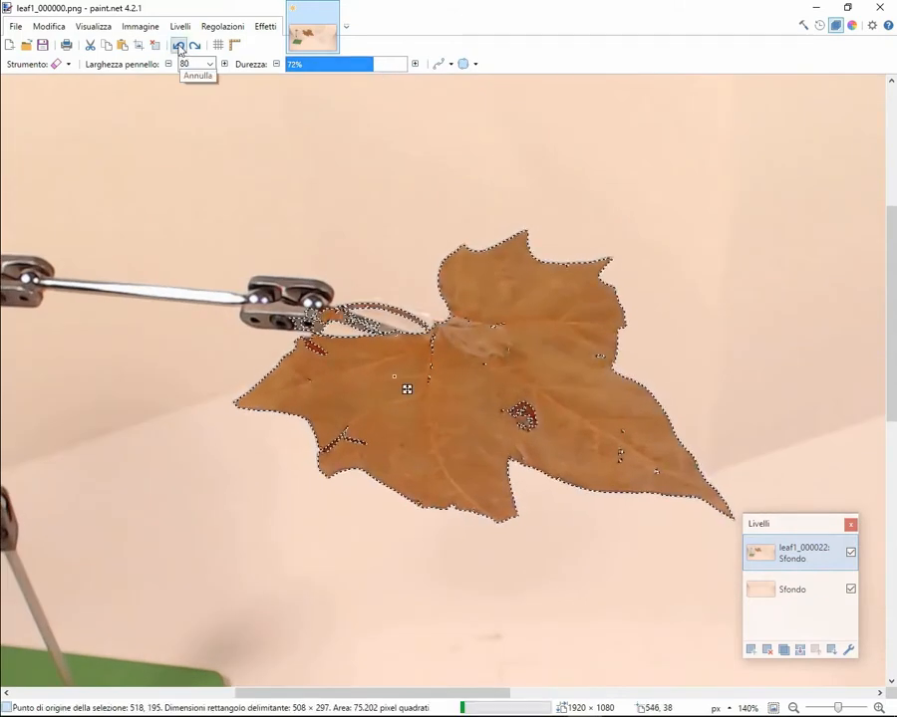
click(178, 47)
click(178, 47)
click(179, 47)
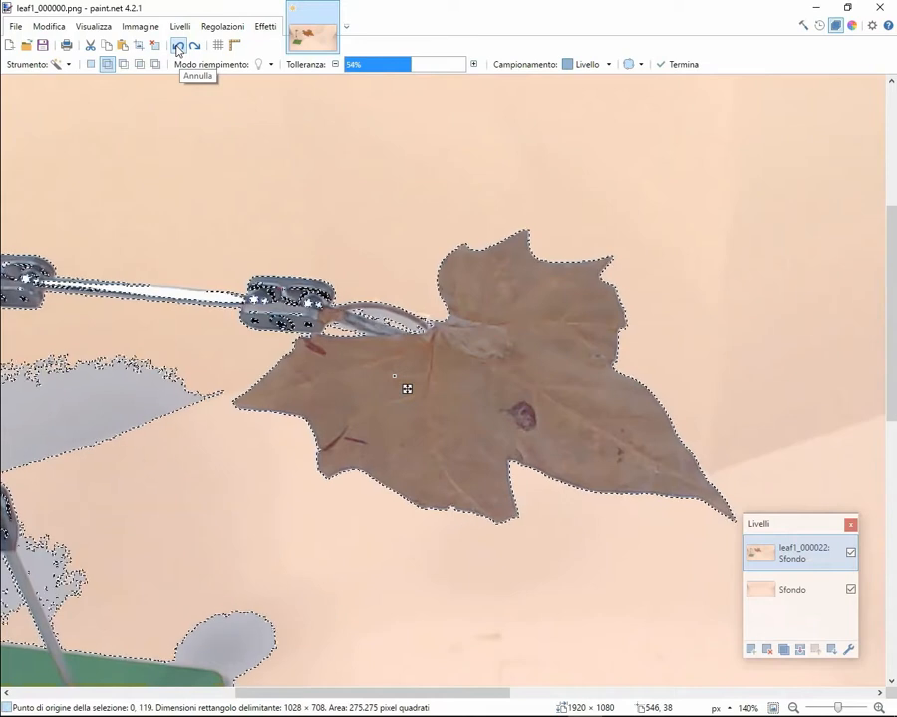
Try Magic Wand tolerances of 57%, 28% and 32%, set 56%, and inspect the selected areas around the leaf and rig
click(417, 70)
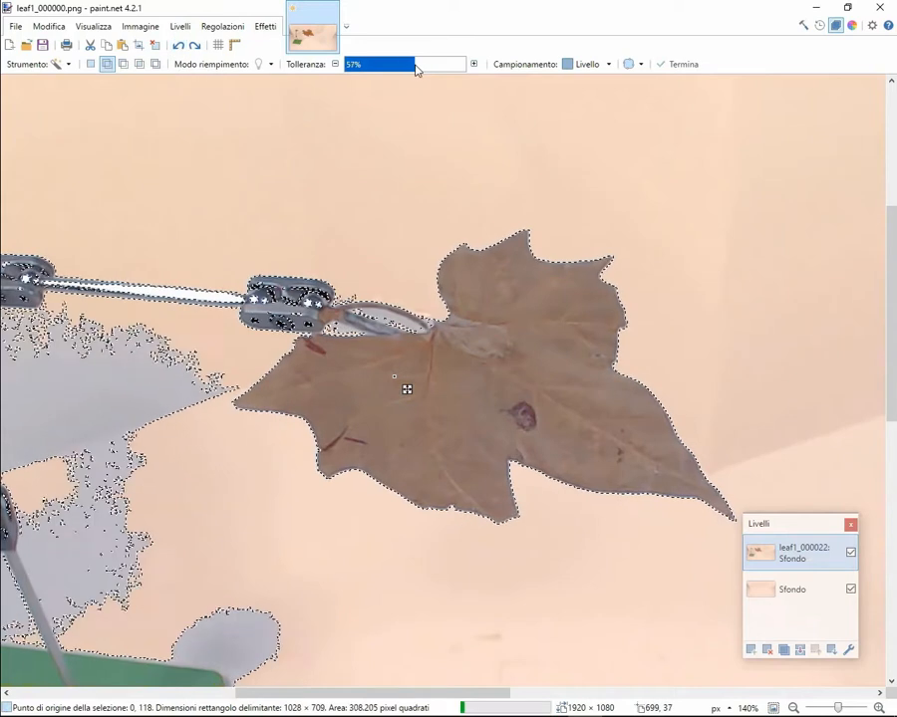
drag(417, 70, 379, 72)
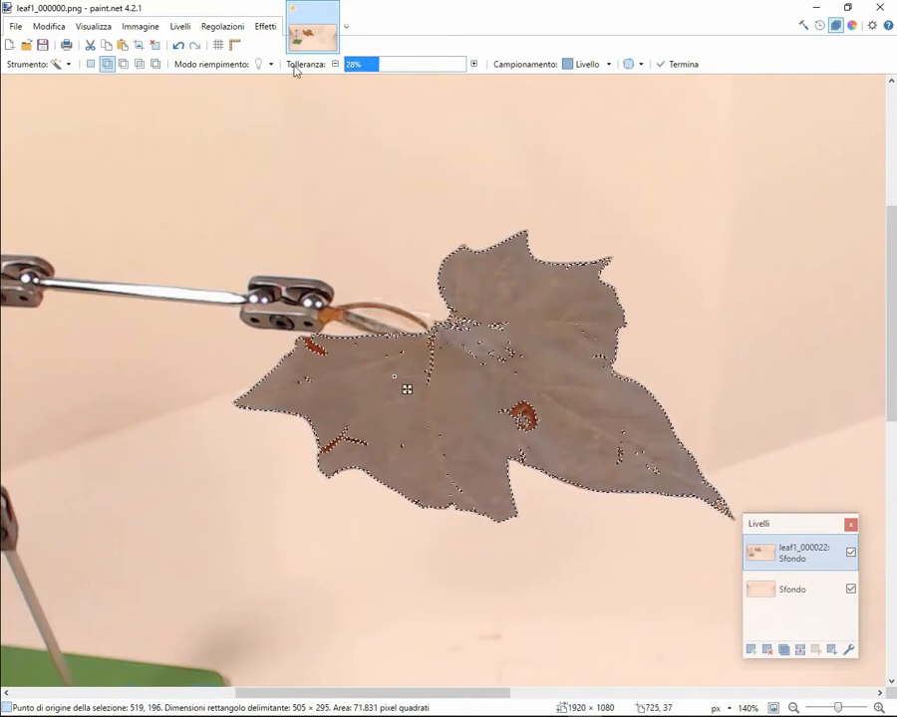
drag(380, 70, 383, 70)
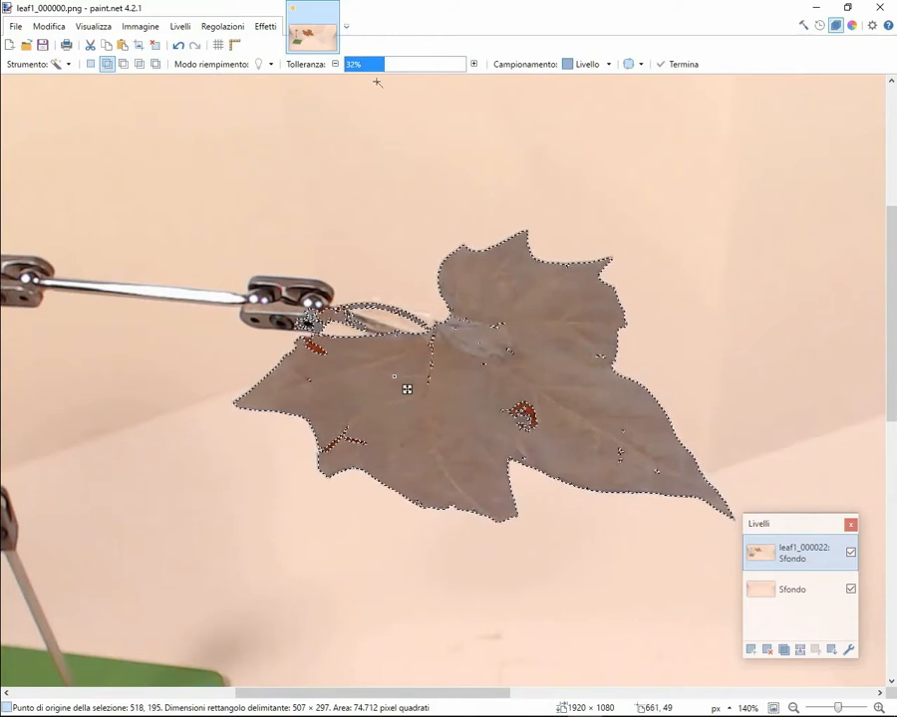
drag(388, 68, 413, 77)
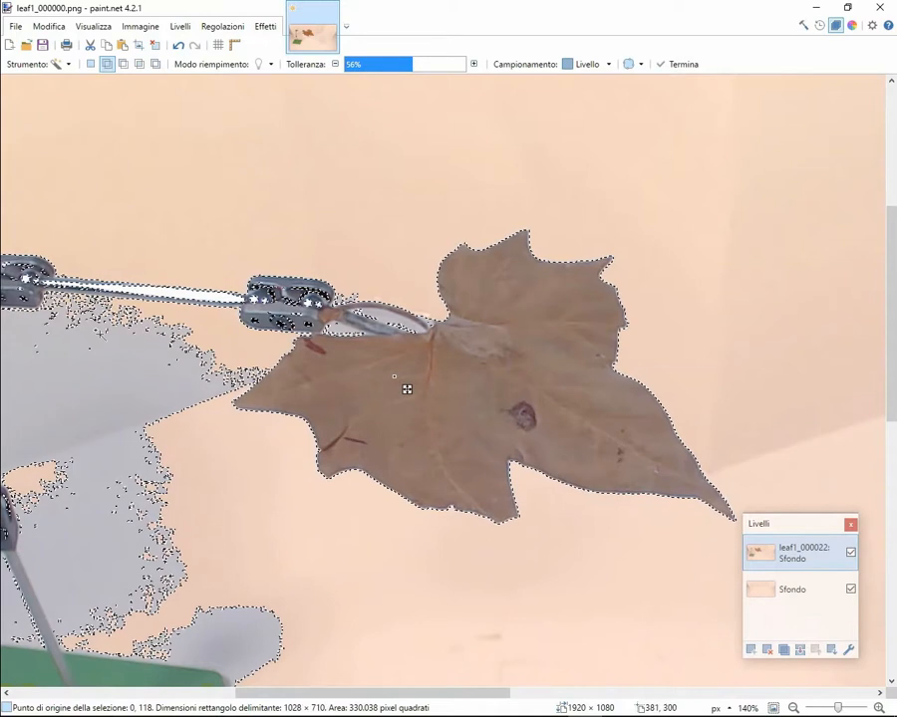
scroll(124, 334, down, 5)
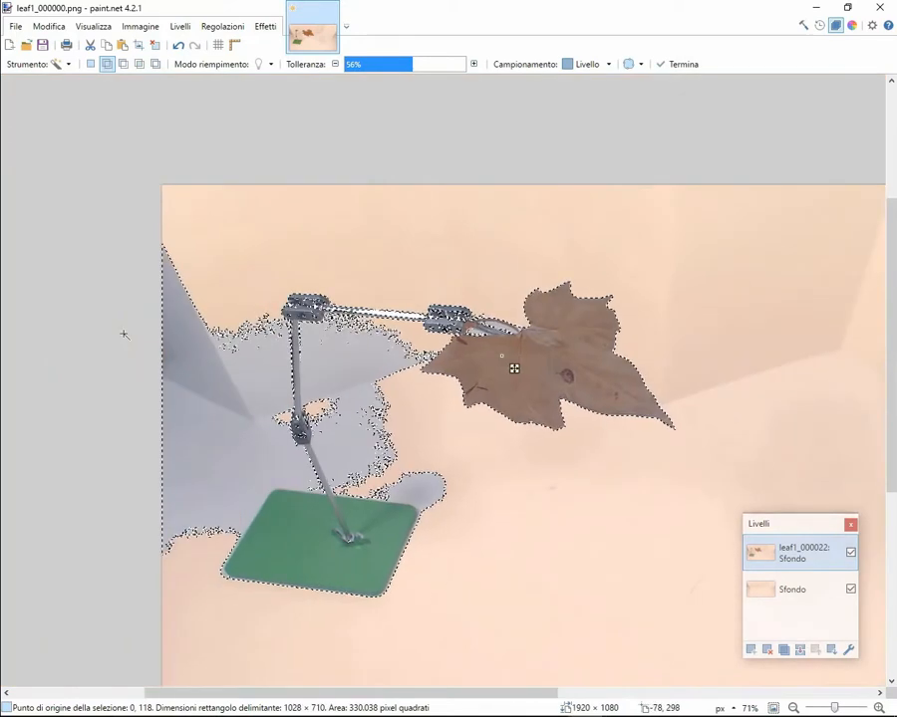
scroll(123, 334, down, 1)
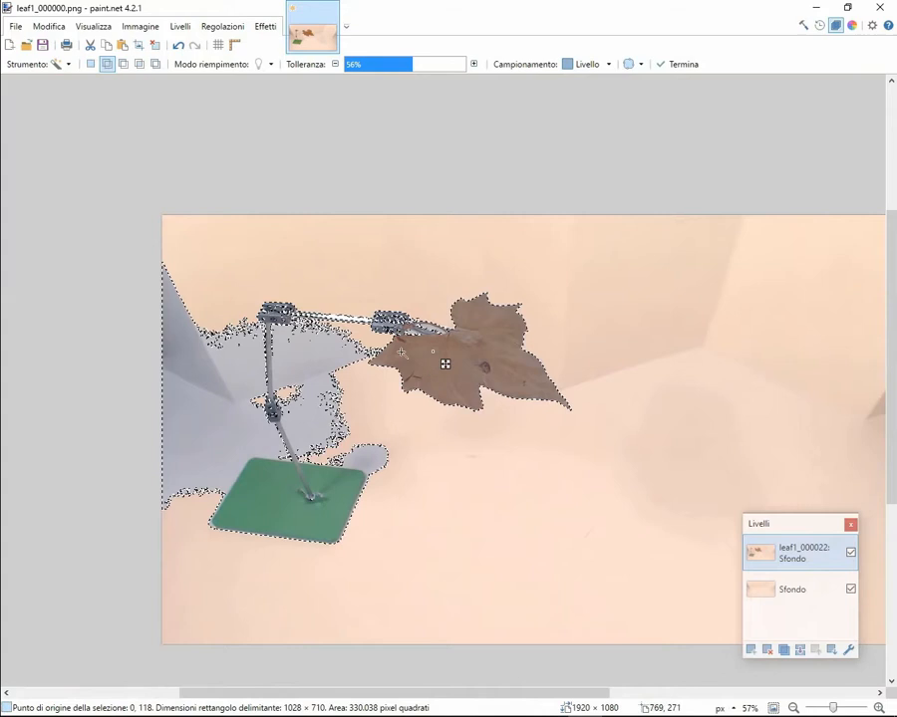
scroll(299, 347, up, 3)
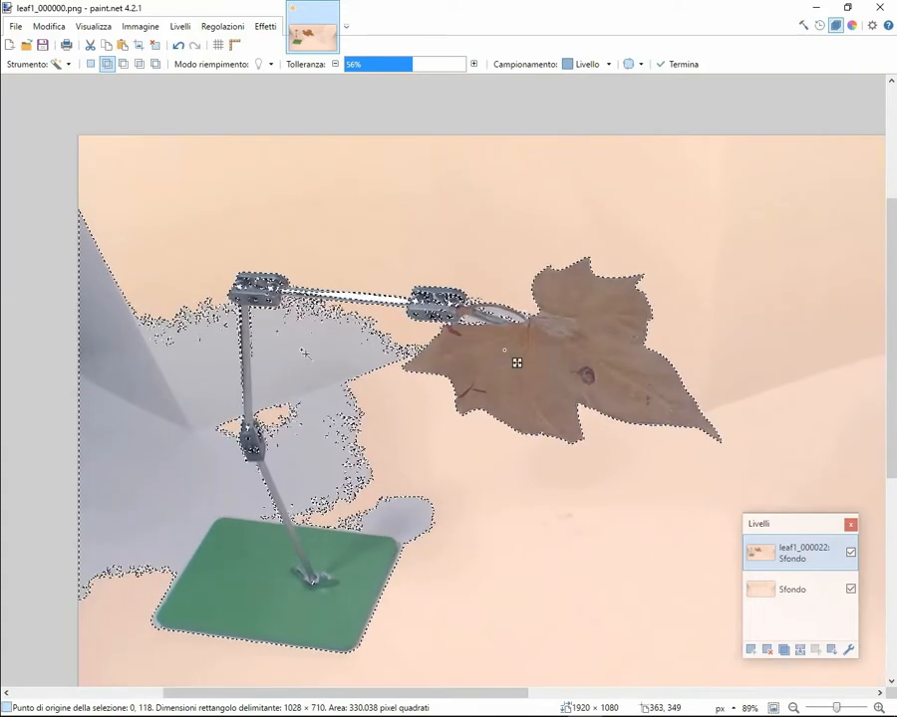
Subtract the grey wall area, the green base and the stand's lower joints from the selection with the Lasso
scroll(516, 363, up, 1)
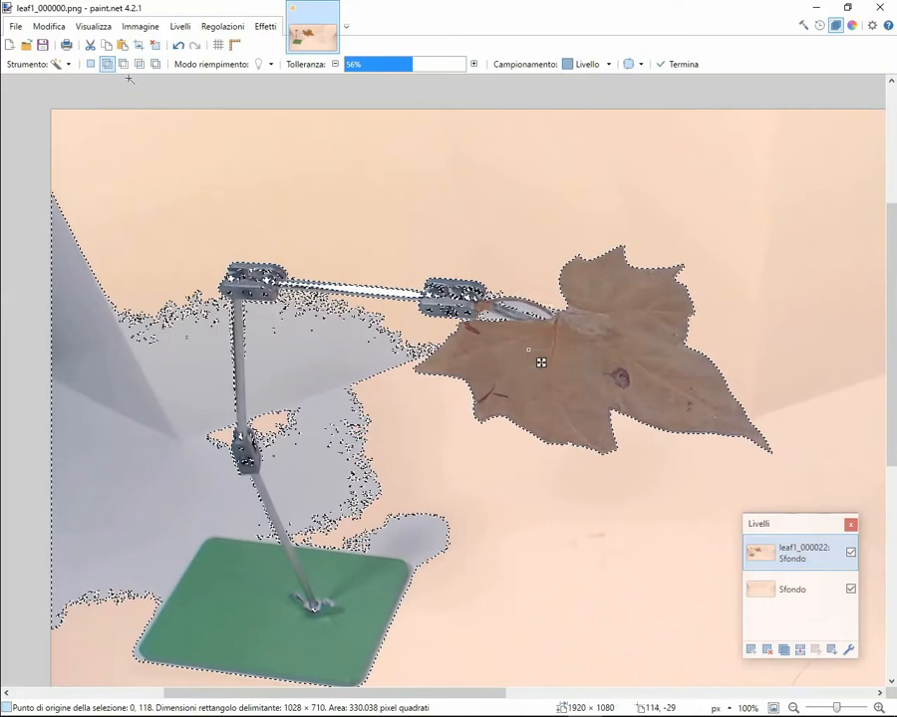
click(62, 64)
click(71, 117)
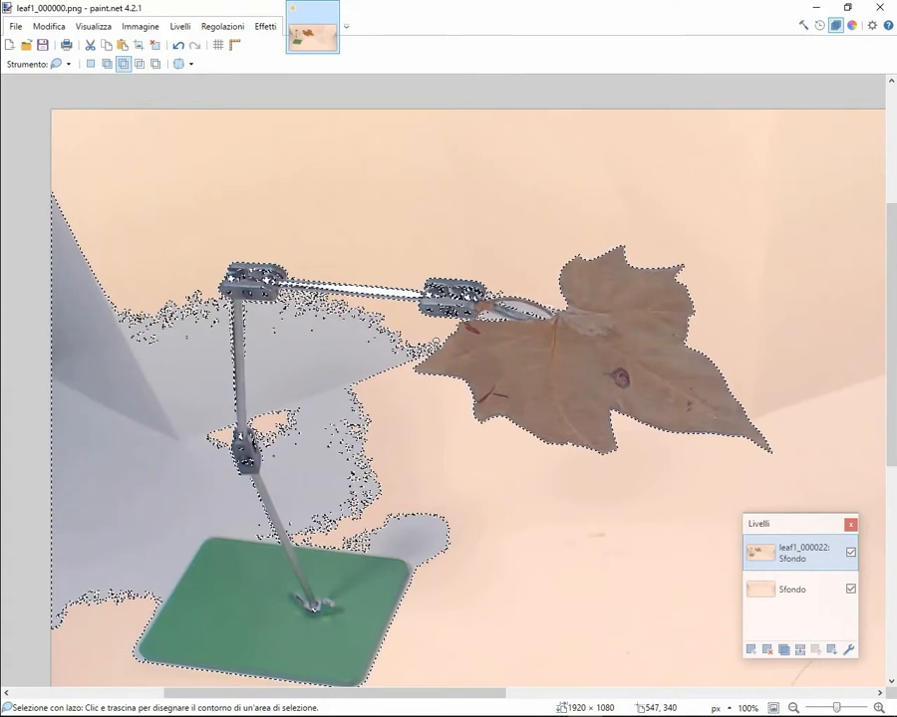
scroll(437, 341, down, 1)
scroll(437, 341, up, 4)
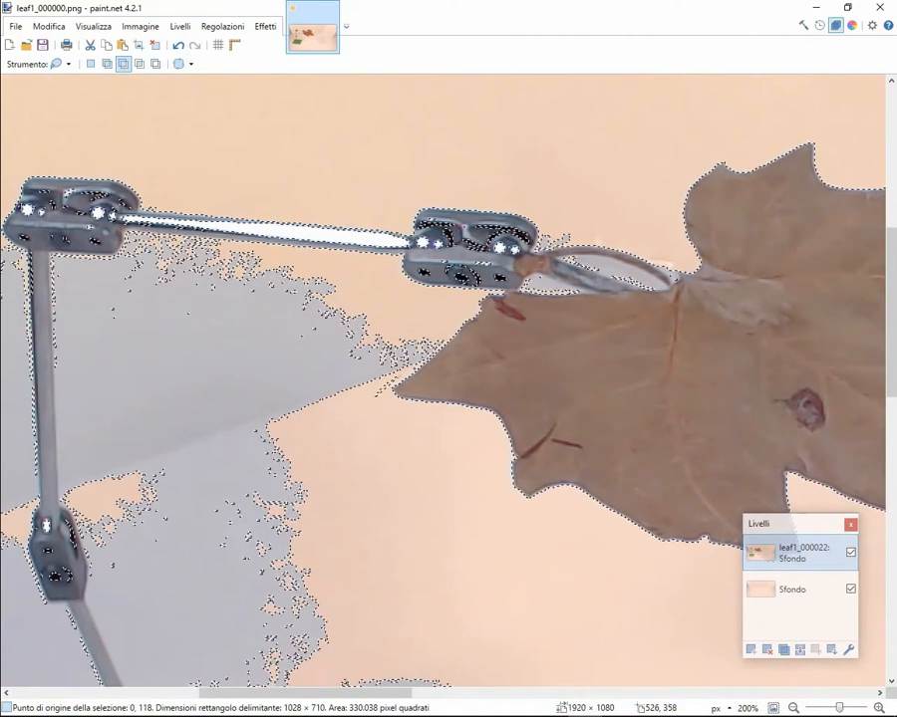
mouse_move(346, 377)
mouse_down()
mouse_move(304, 347)
mouse_move(208, 424)
mouse_move(196, 446)
mouse_up()
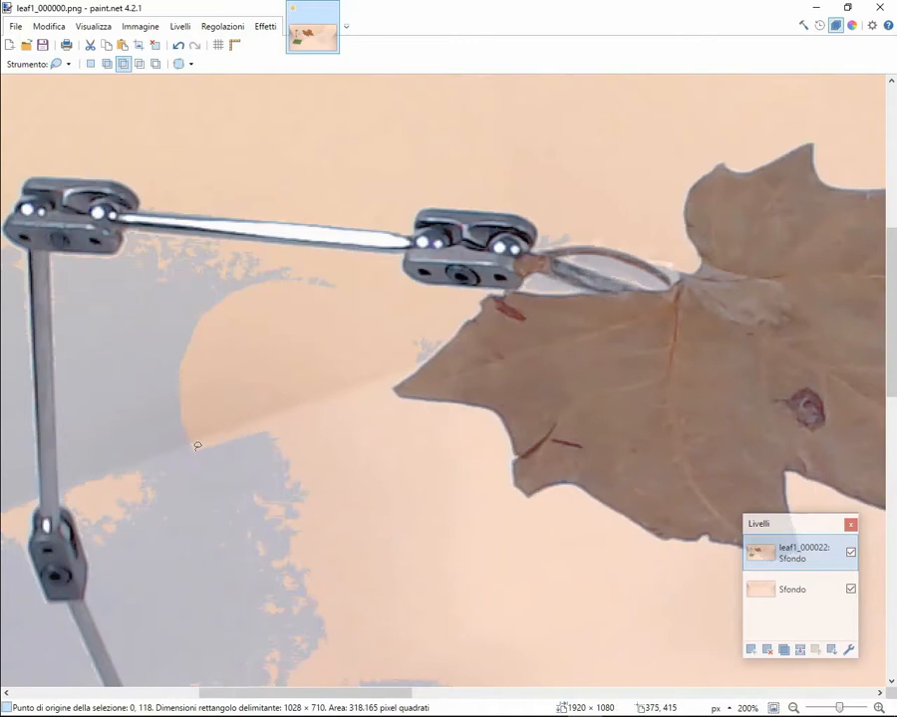
scroll(197, 443, down, 4)
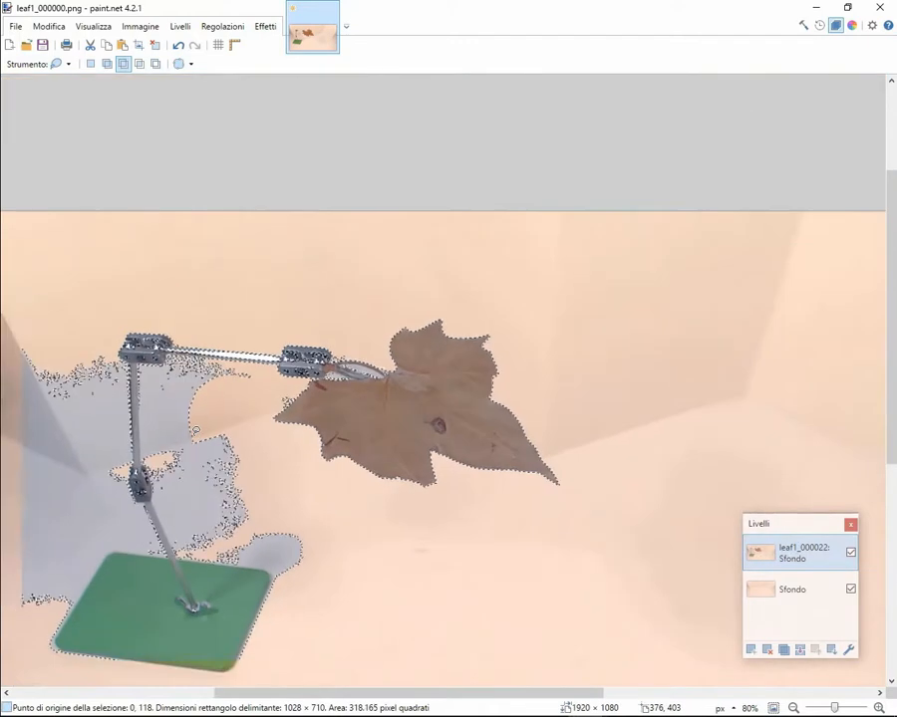
scroll(196, 431, down, 1)
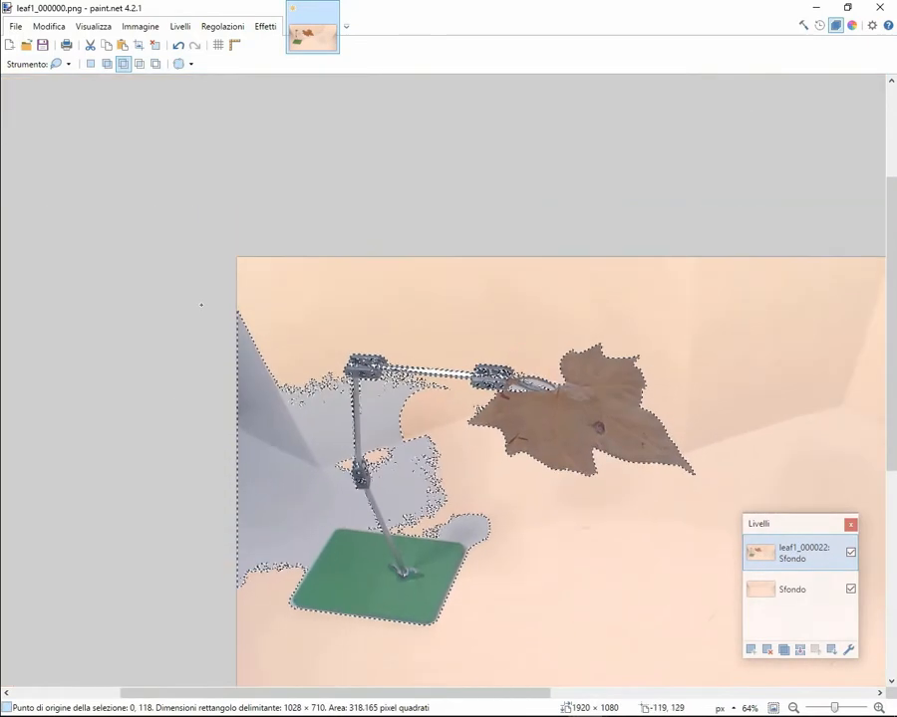
mouse_move(348, 309)
mouse_down()
mouse_move(446, 362)
mouse_move(465, 487)
mouse_move(483, 498)
mouse_move(480, 601)
mouse_move(397, 656)
mouse_move(279, 638)
mouse_move(206, 605)
mouse_move(206, 589)
mouse_up()
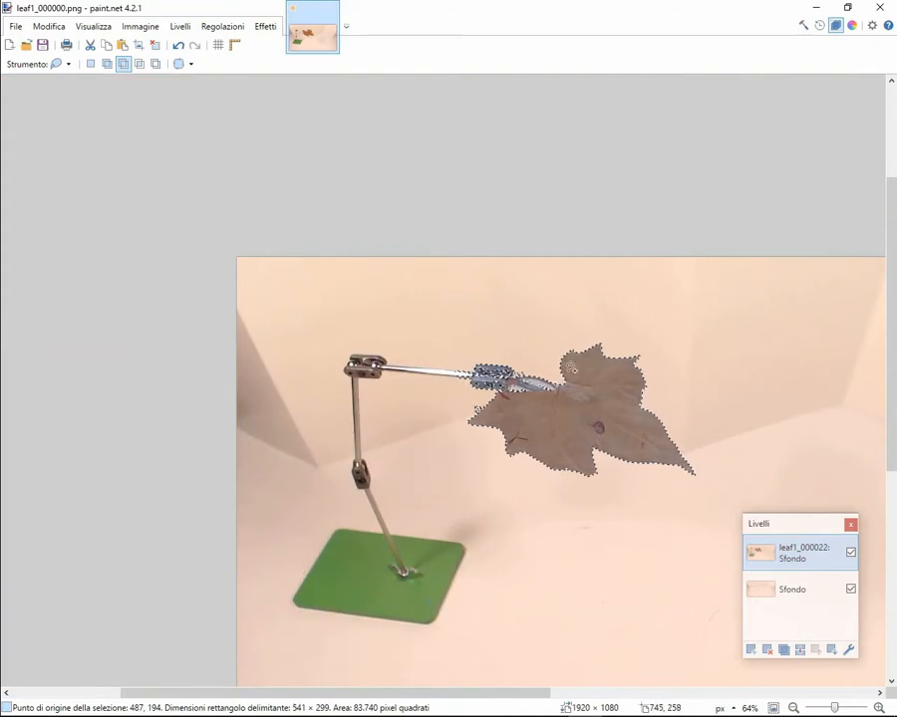
Subtract the clamp joint nearest the leaf and the stray patch beside the leaf's pointed tip from the selection
scroll(569, 370, up, 3)
scroll(571, 369, up, 4)
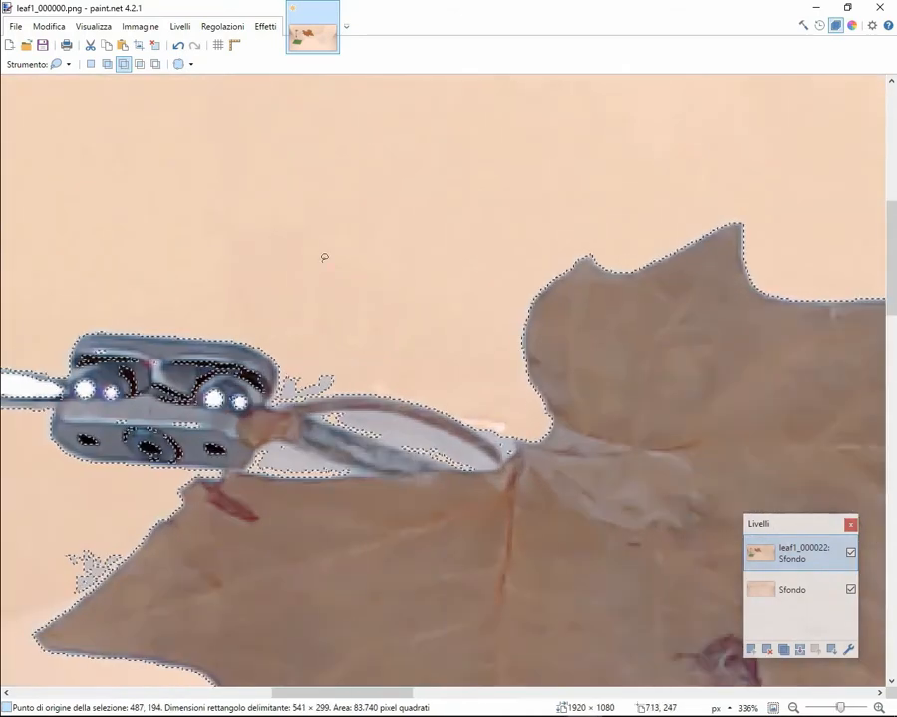
scroll(361, 277, down, 1)
mouse_move(133, 277)
mouse_down()
mouse_move(79, 327)
mouse_move(146, 392)
mouse_move(223, 406)
mouse_up()
drag(240, 391, 280, 310)
scroll(185, 455, up, 1)
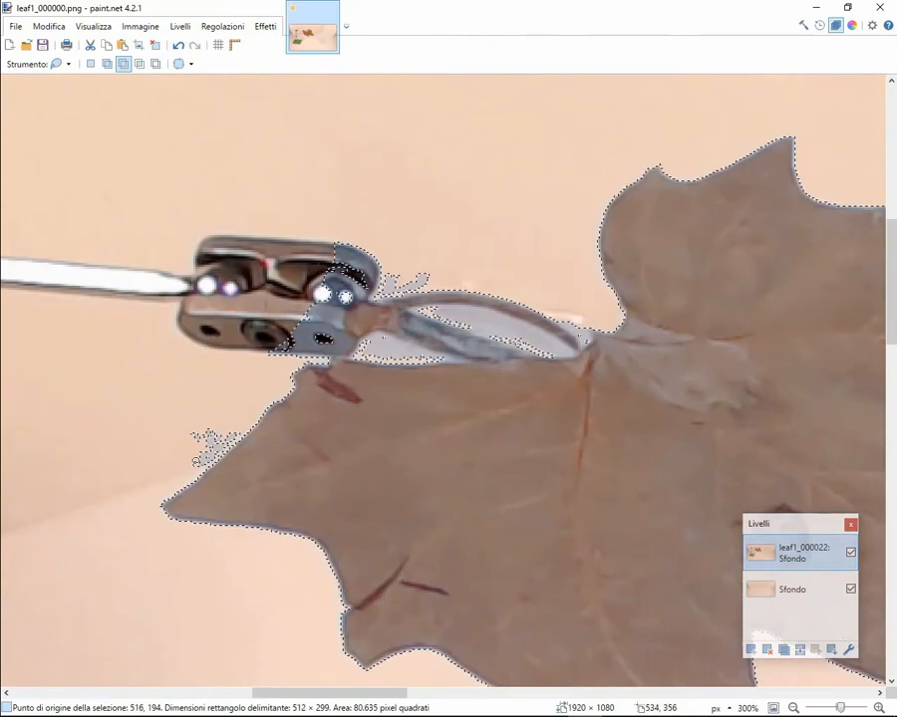
mouse_move(202, 473)
mouse_down()
mouse_move(246, 428)
mouse_move(145, 427)
mouse_move(135, 438)
mouse_up()
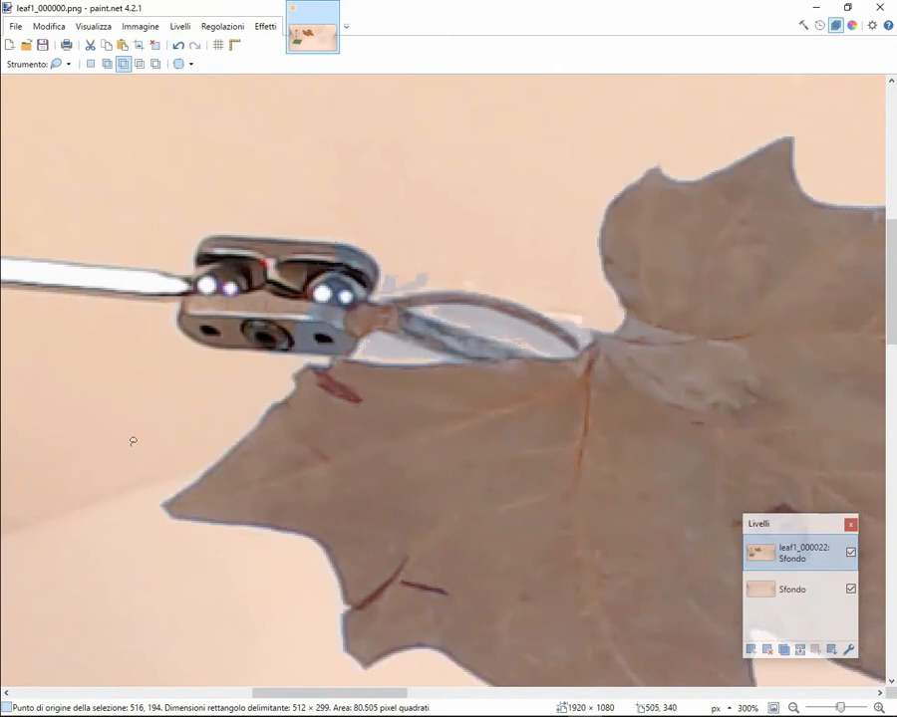
scroll(280, 360, up, 1)
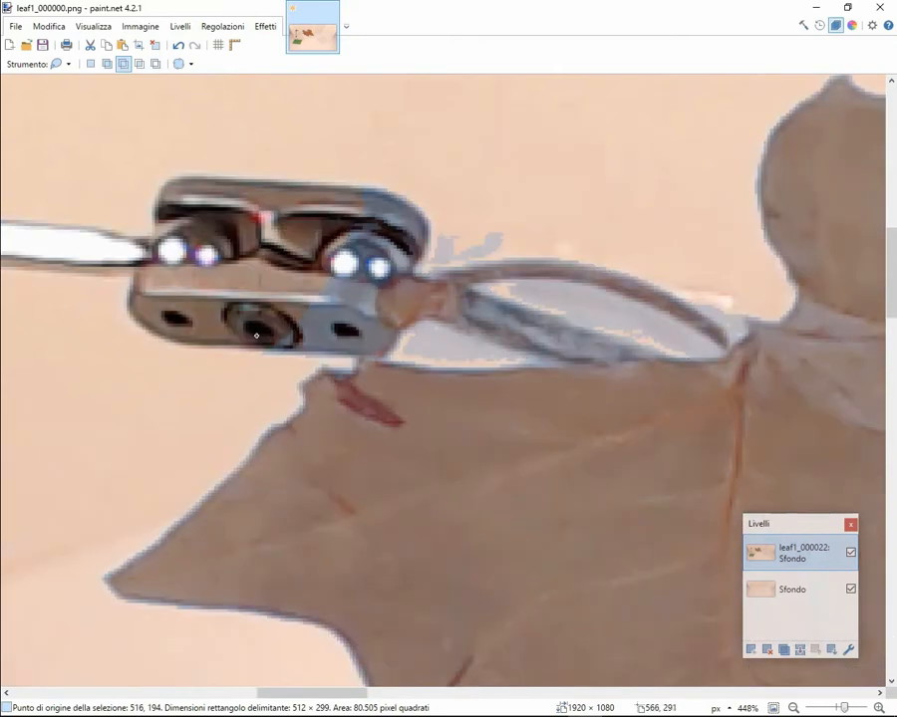
mouse_move(261, 332)
mouse_down()
mouse_move(293, 357)
mouse_move(337, 357)
mouse_move(374, 354)
mouse_move(425, 327)
mouse_move(390, 328)
mouse_move(372, 313)
mouse_move(394, 272)
mouse_move(420, 269)
mouse_move(437, 245)
mouse_move(430, 177)
mouse_move(340, 141)
mouse_move(221, 212)
mouse_up()
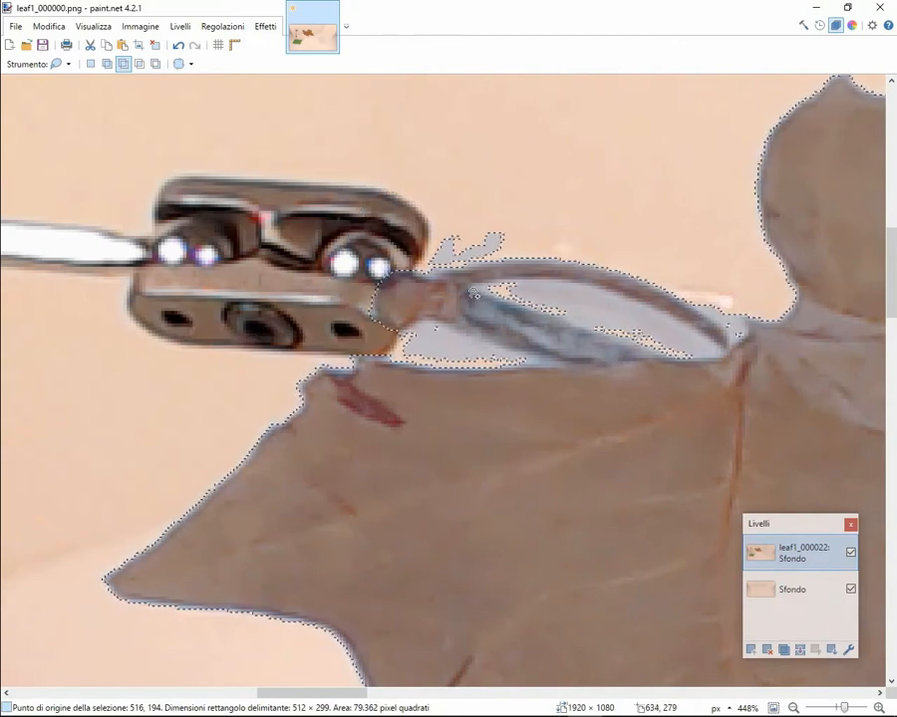
Subtract the stray patch above the stem and the gripper area between the stem and the leaf from the selection
scroll(420, 285, down, 3)
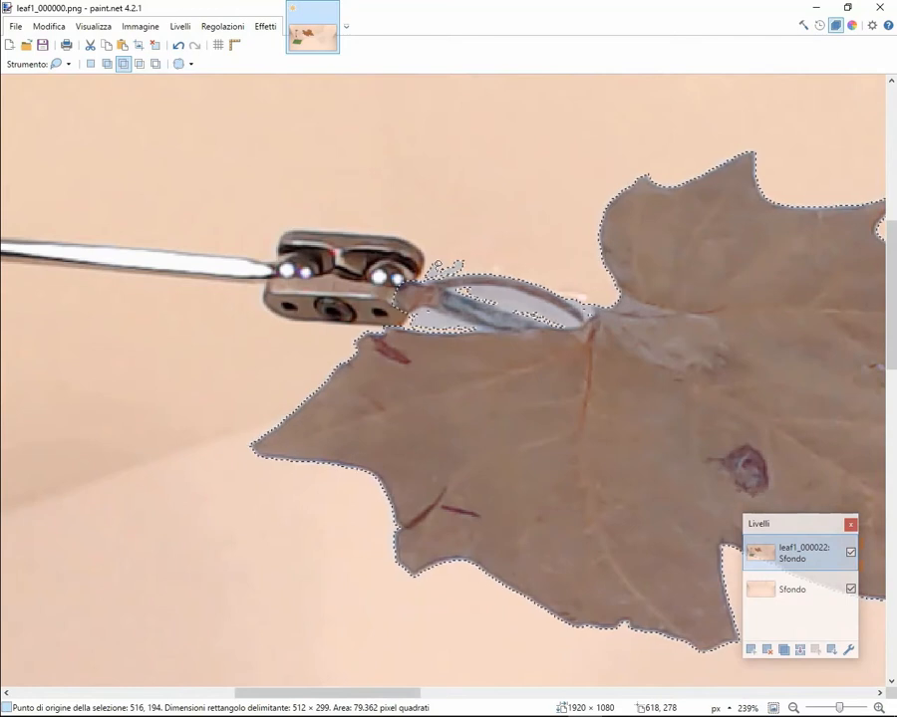
mouse_move(420, 274)
mouse_down()
mouse_move(482, 249)
mouse_move(454, 233)
mouse_move(416, 239)
mouse_move(429, 284)
mouse_up()
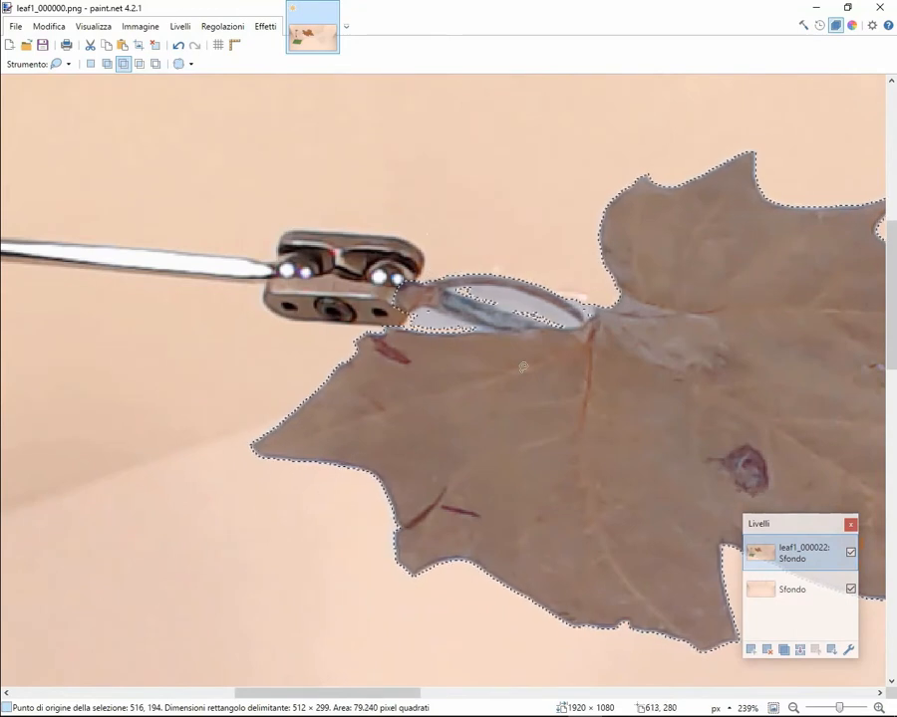
scroll(414, 329, up, 2)
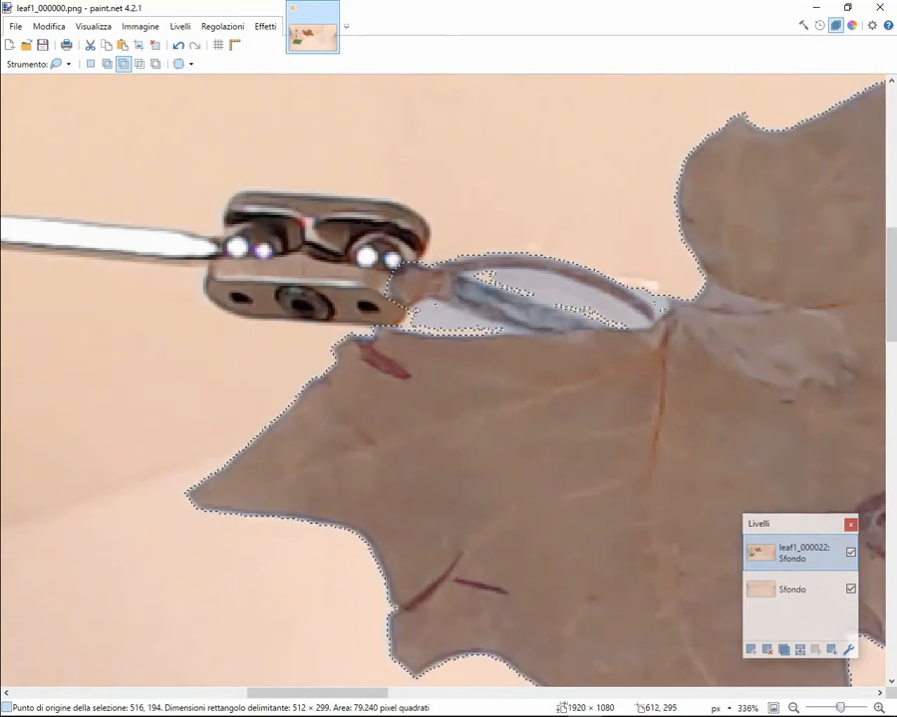
drag(436, 305, 480, 317)
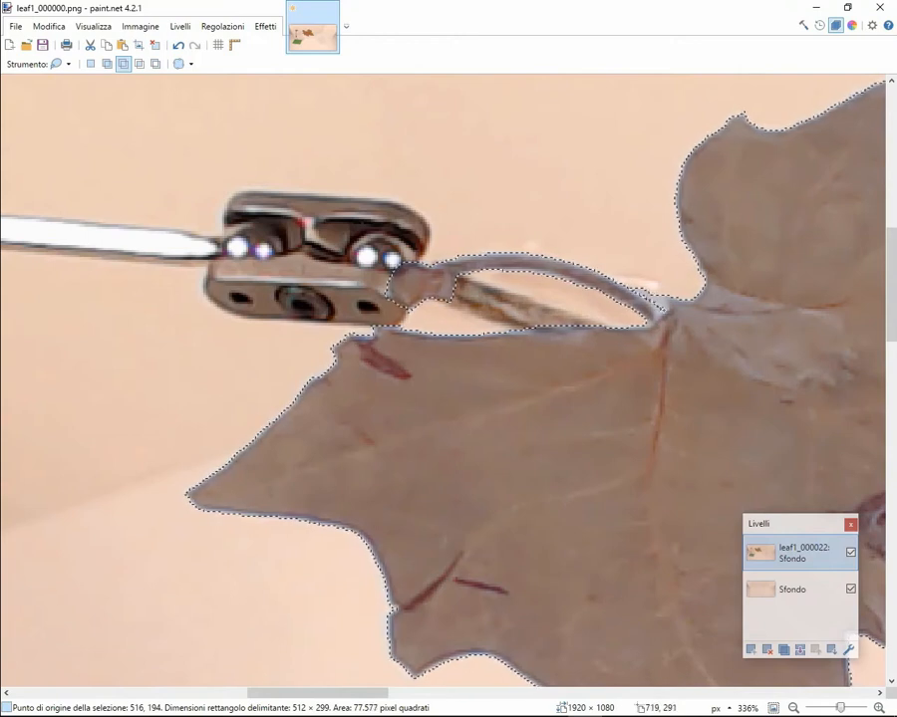
scroll(639, 376, down, 5)
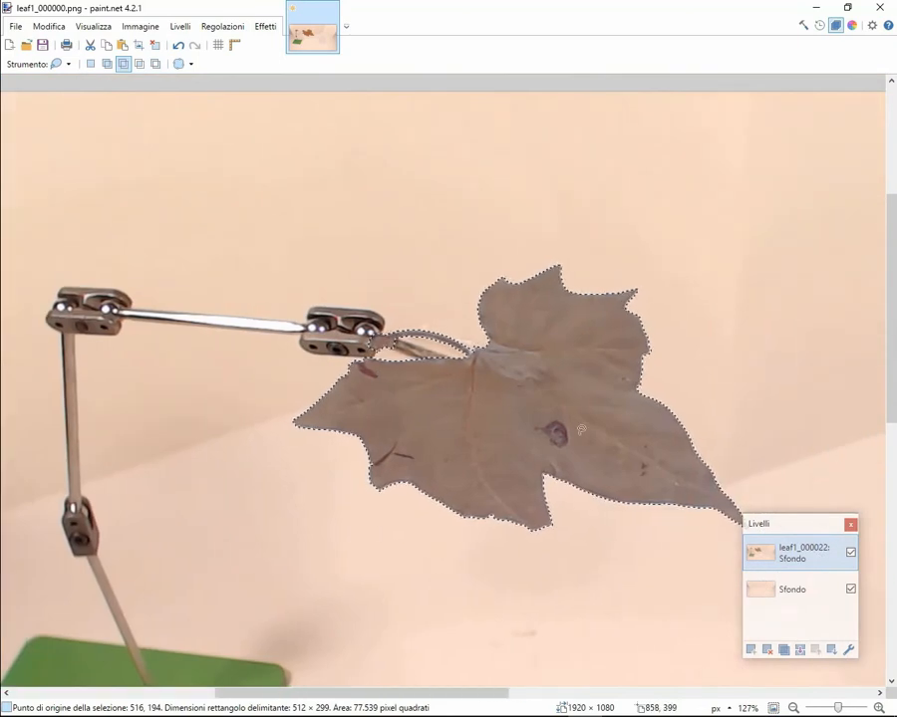
Set the Lasso to add to the selection and examine the selection edge around the leaf's upper lobe
click(107, 64)
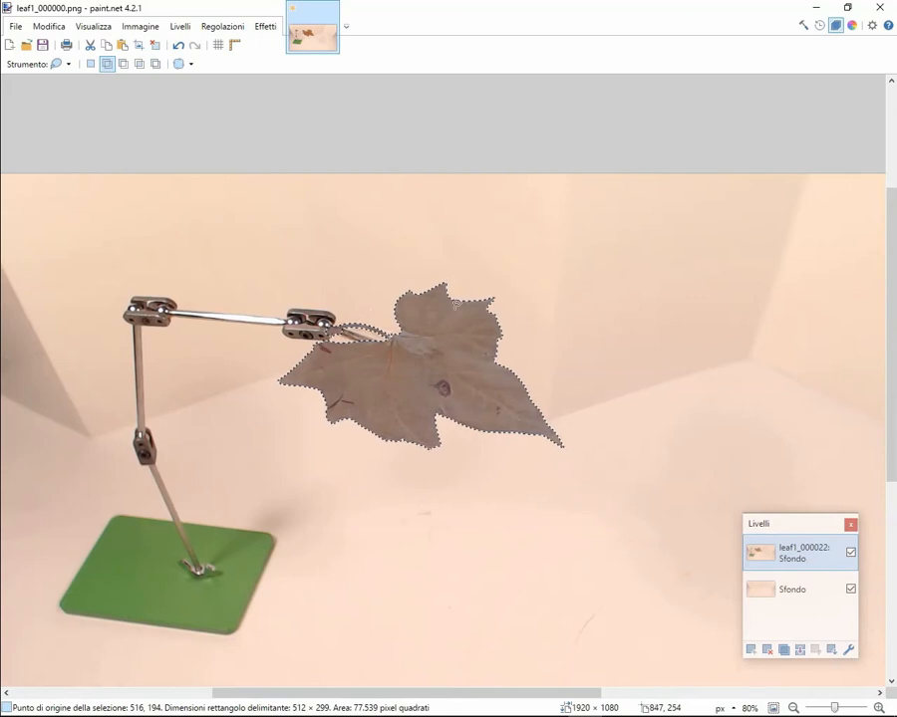
scroll(405, 289, up, 8)
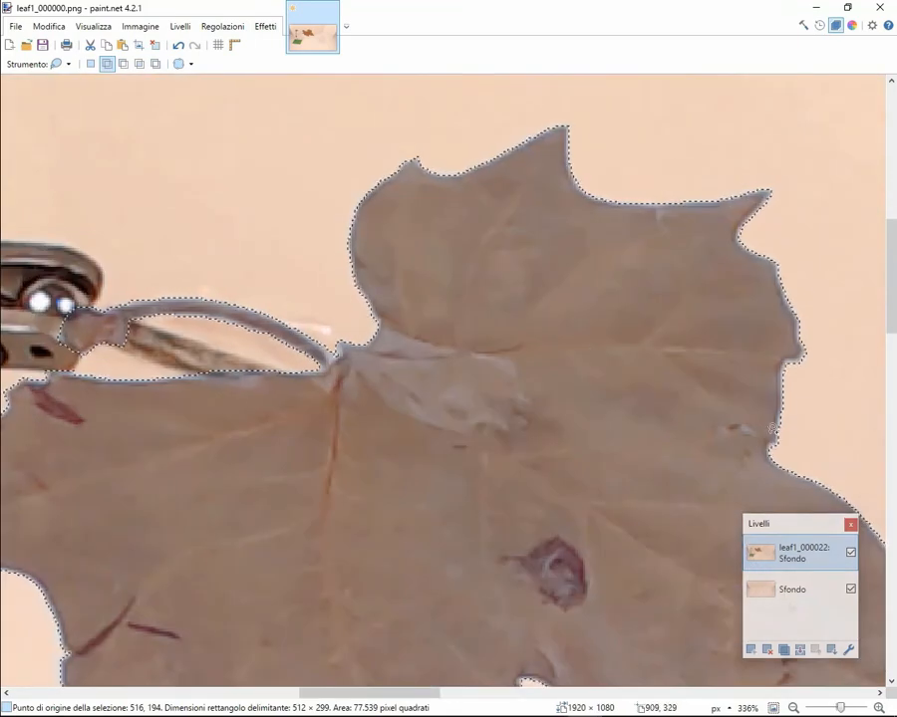
scroll(582, 349, down, 1)
scroll(582, 349, down, 4)
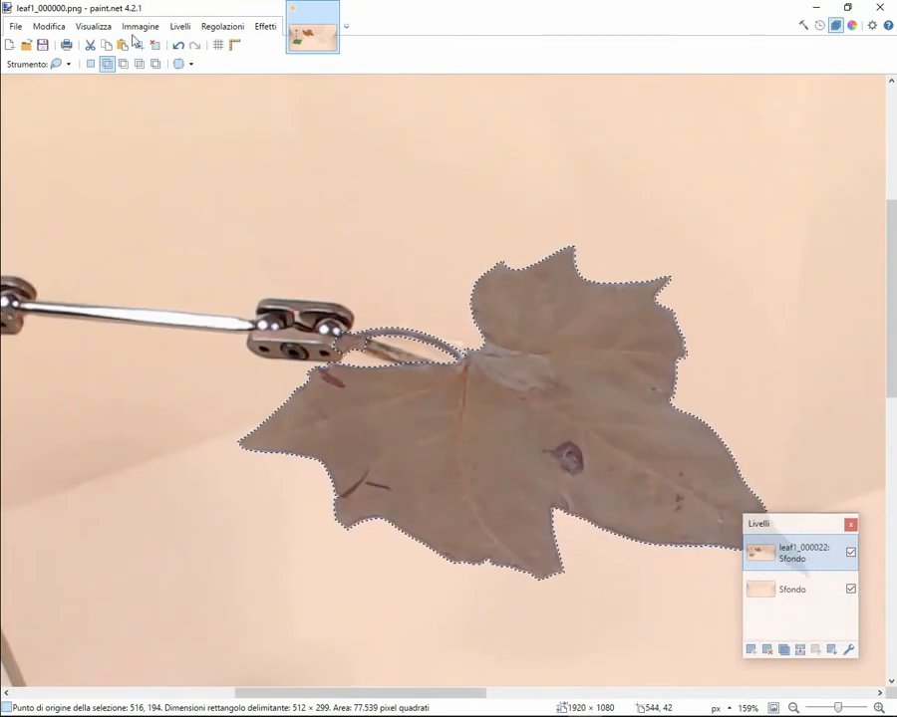
Switch to the Magic Wand and invert the selection so everything except the leaf and its stem is selected
click(58, 64)
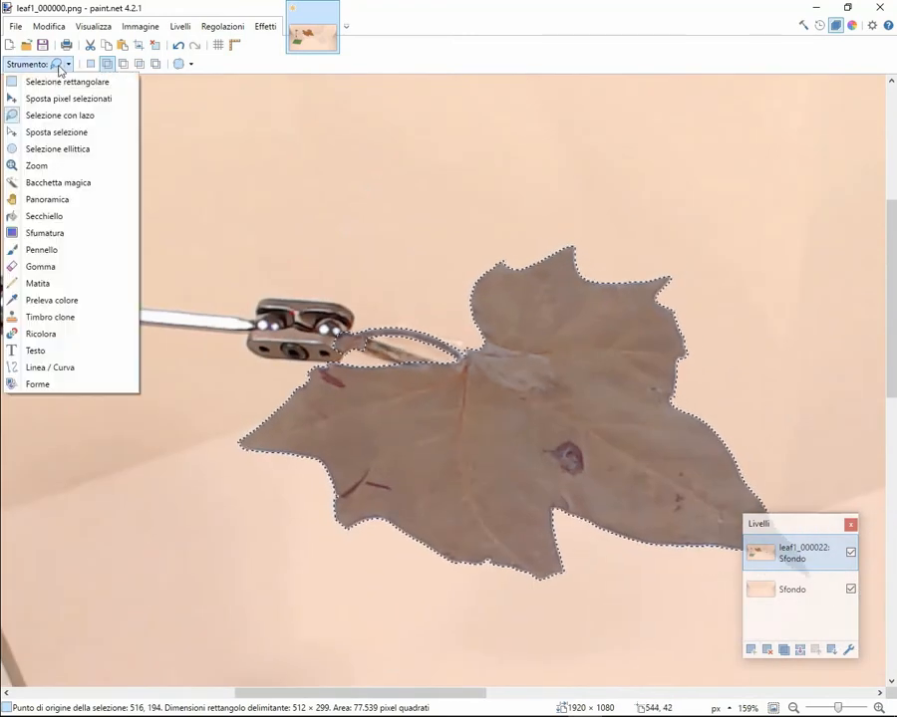
click(70, 168)
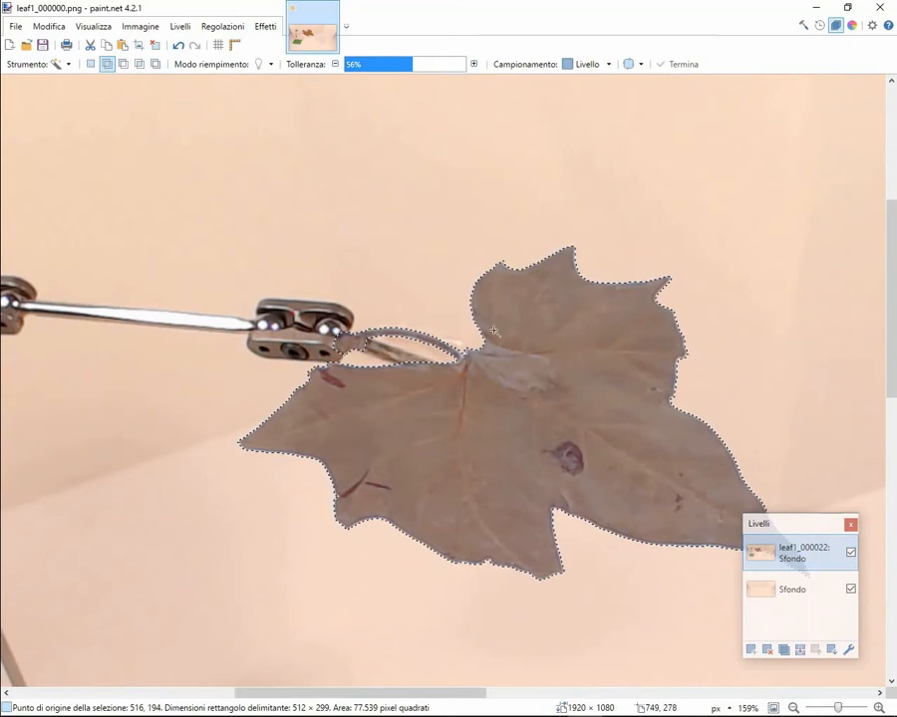
scroll(461, 299, down, 2)
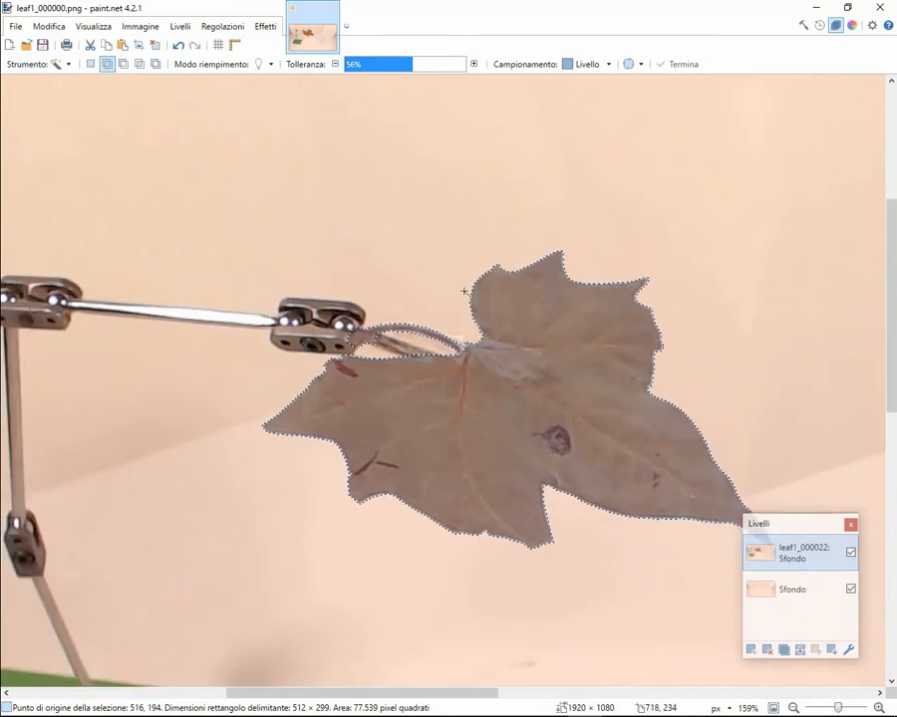
scroll(461, 296, down, 1)
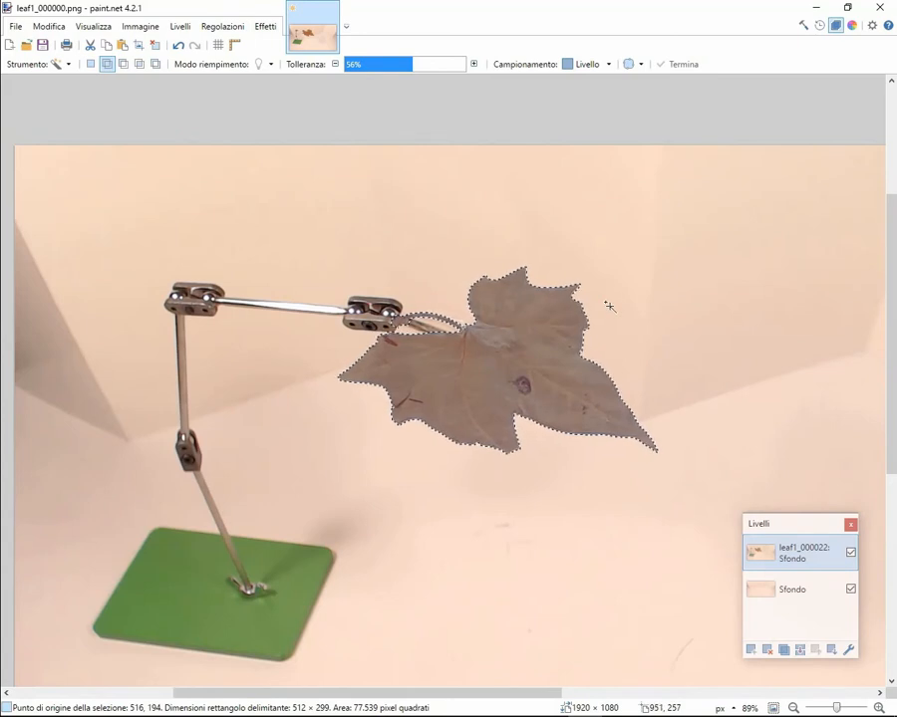
scroll(604, 304, down, 2)
scroll(661, 312, right, 4)
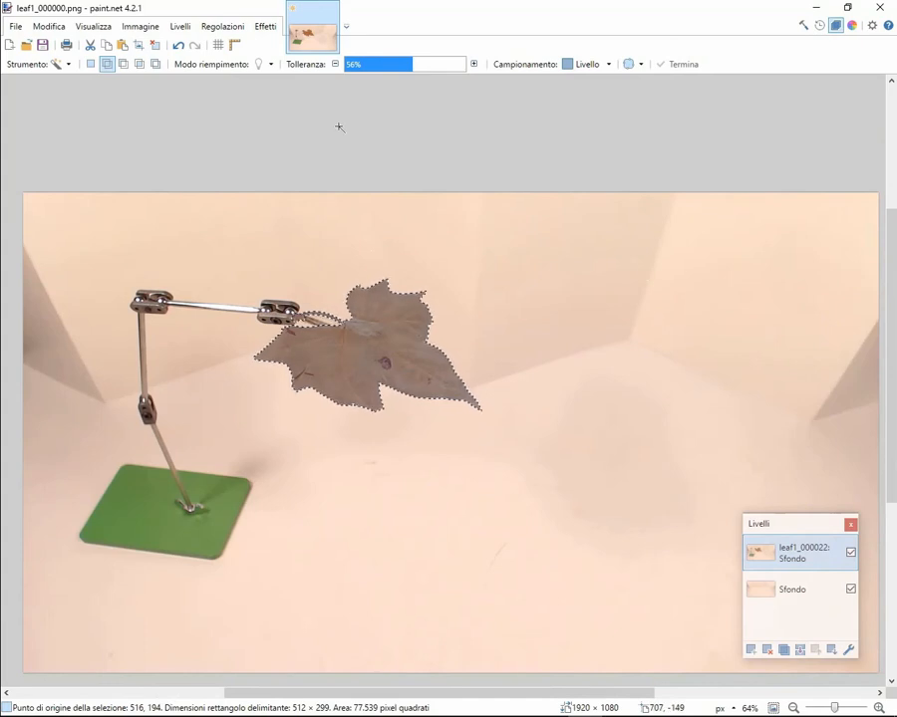
key(ctrl+i)
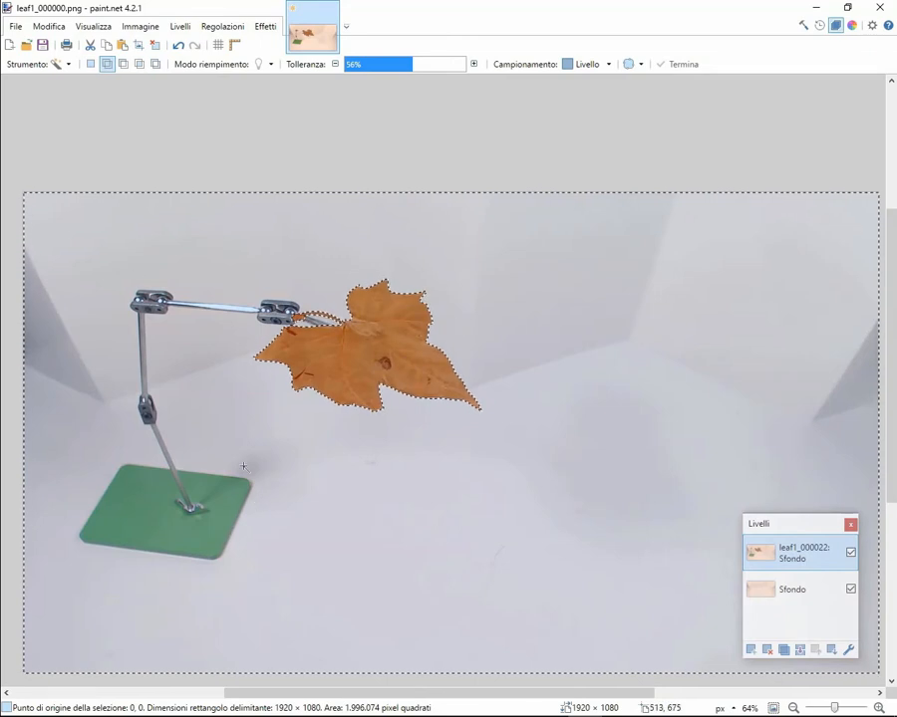
Erase the background around the leaf and the clamp joint at its stem with the Eraser at width 80 and 72% hardness
click(68, 64)
click(57, 266)
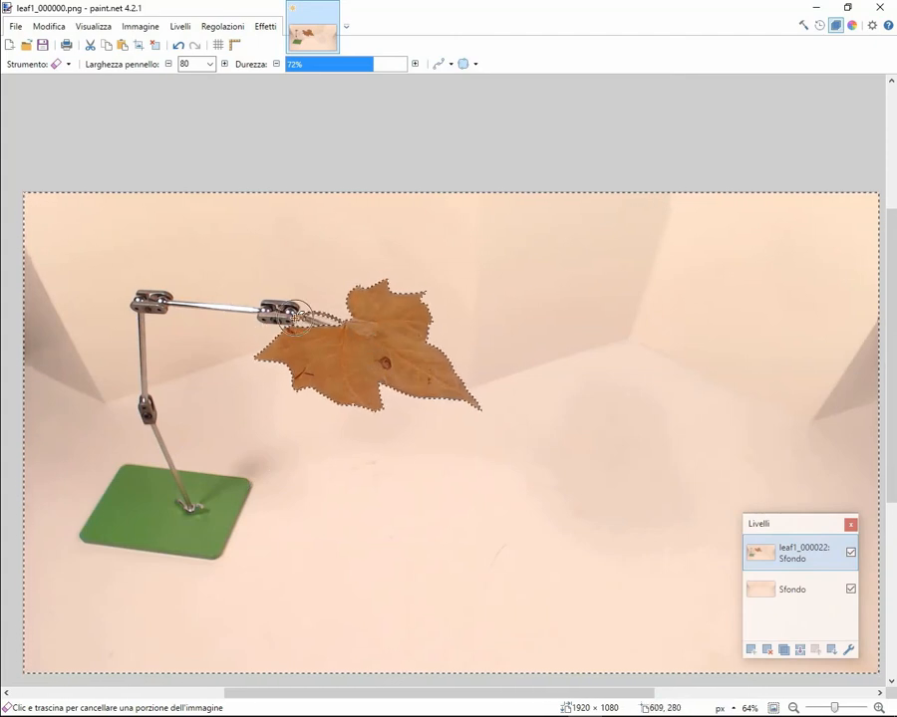
scroll(279, 329, up, 3)
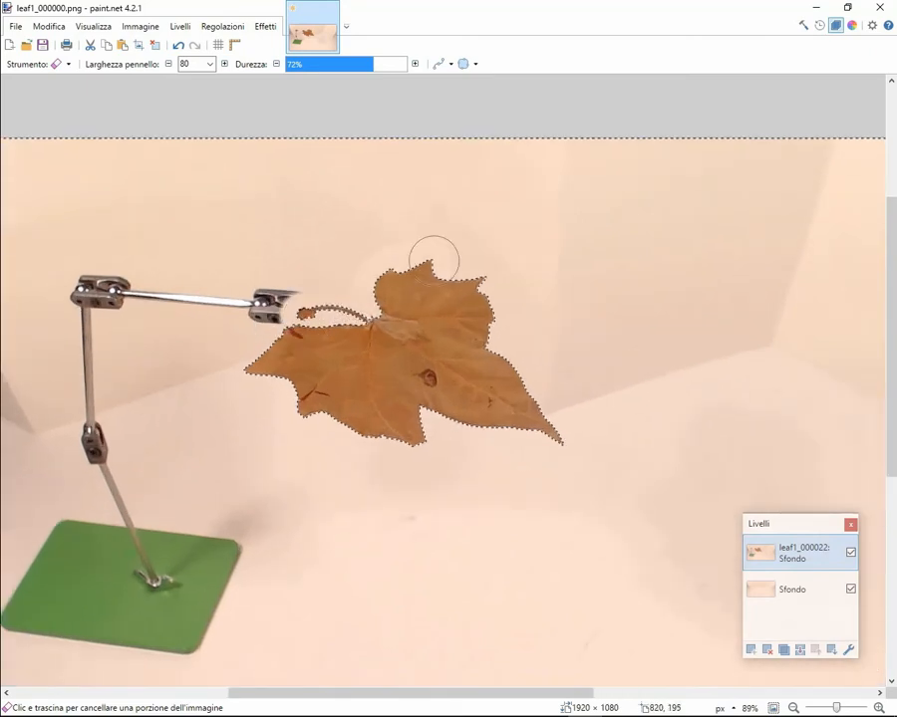
mouse_move(508, 333)
mouse_down()
mouse_move(557, 439)
mouse_move(425, 417)
mouse_move(421, 440)
mouse_move(369, 438)
mouse_up()
mouse_move(299, 418)
mouse_down()
mouse_move(258, 377)
mouse_move(244, 345)
mouse_move(276, 301)
mouse_move(285, 310)
mouse_up()
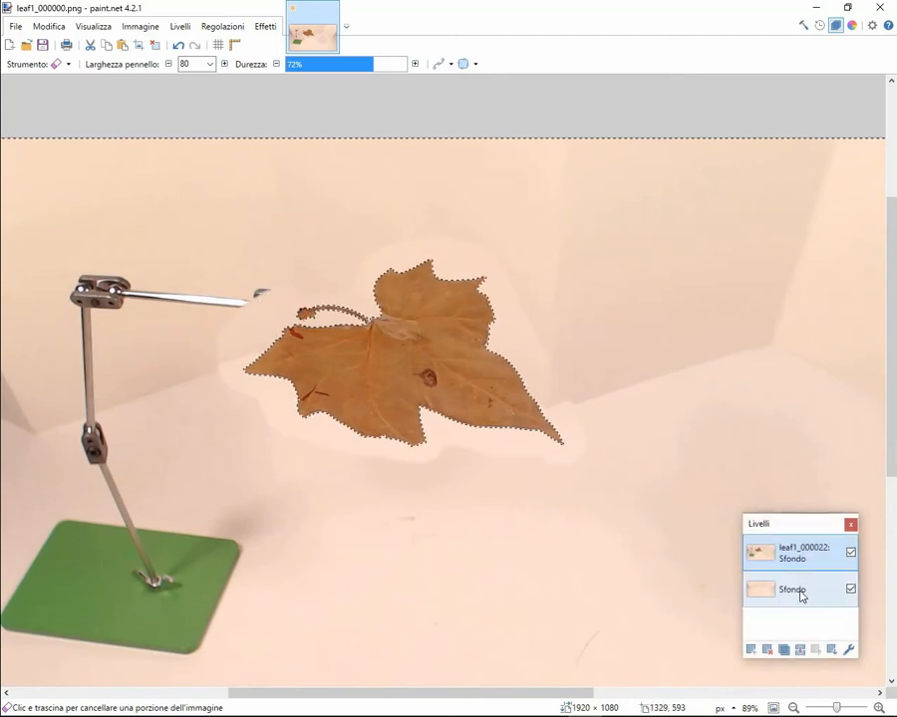
Erase a closed band around the large shadow on the background of the leaf1_000022 layer
scroll(288, 314, down, 4)
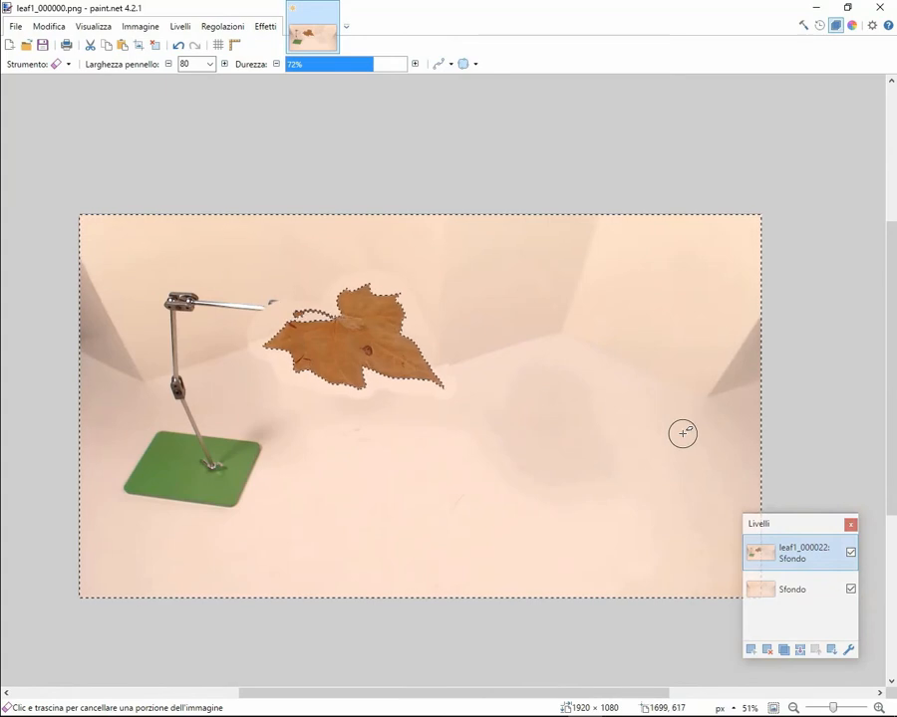
scroll(644, 422, down, 2)
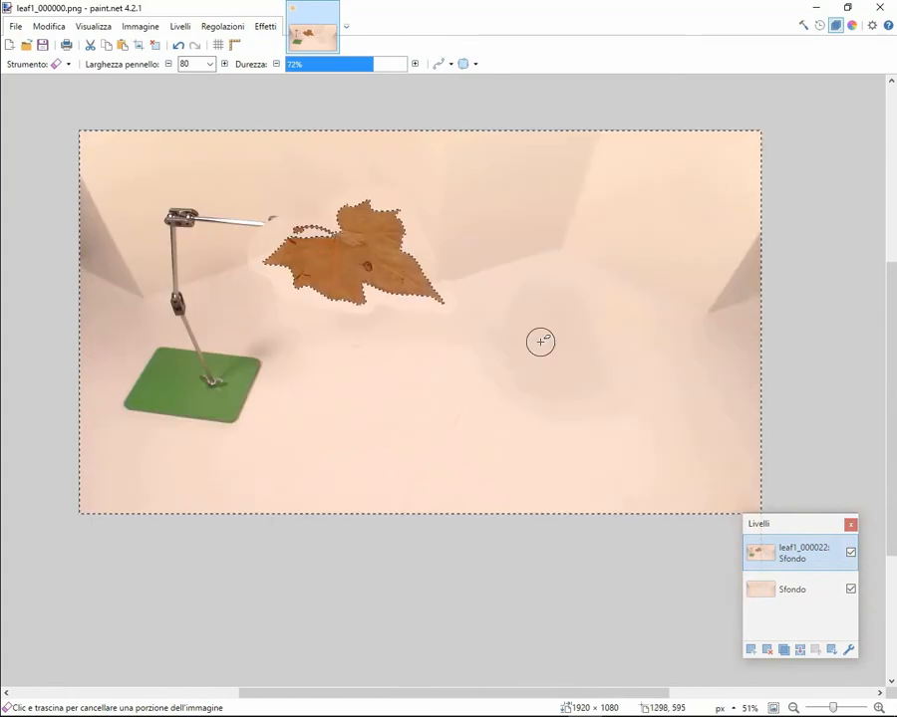
scroll(665, 344, up, 2)
scroll(598, 347, down, 1)
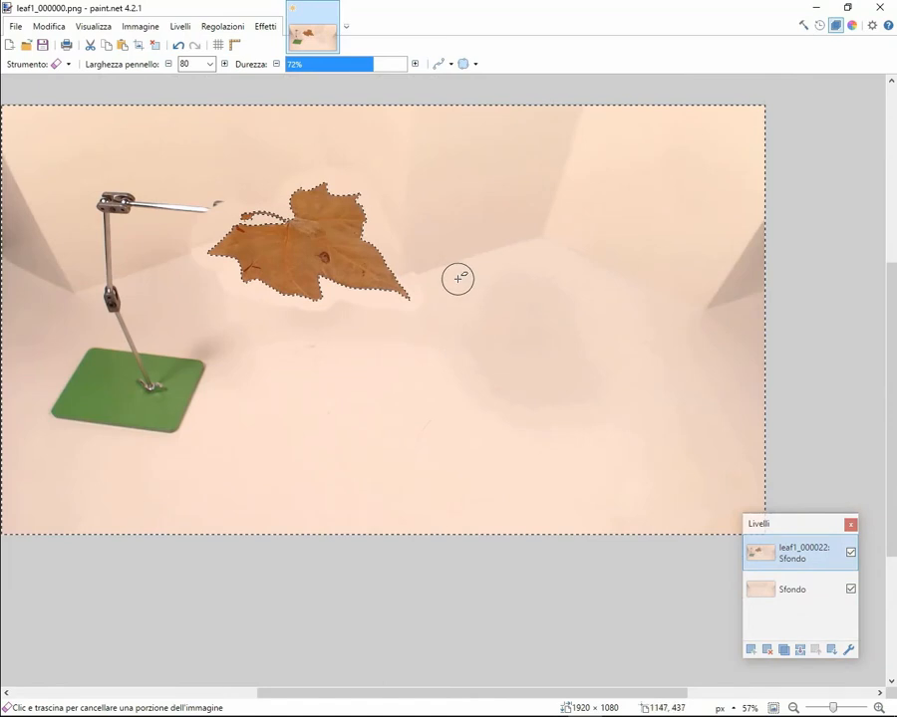
scroll(598, 269, up, 4)
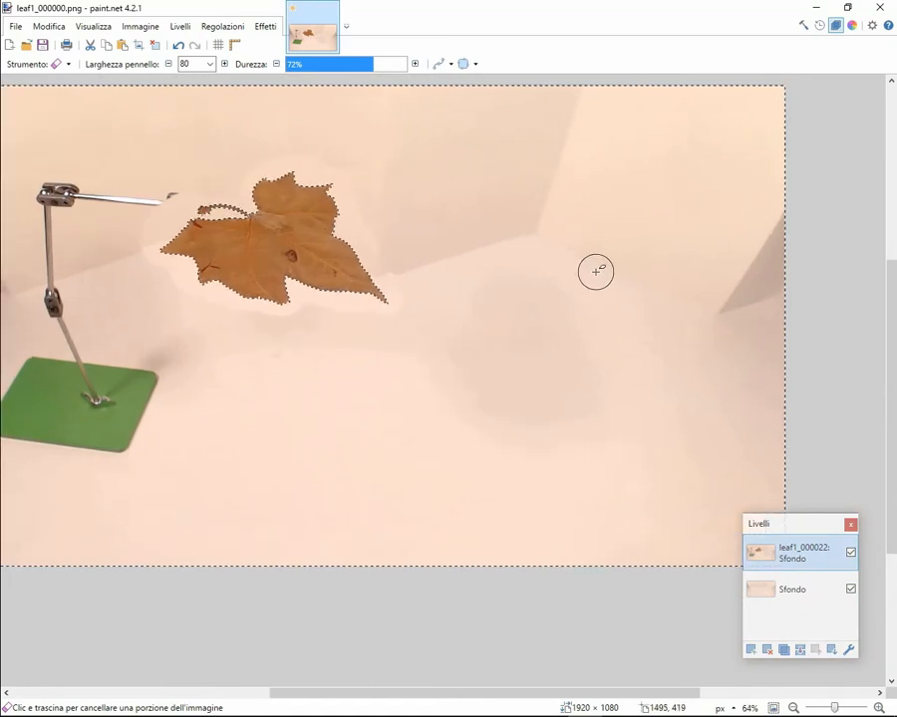
scroll(507, 261, down, 4)
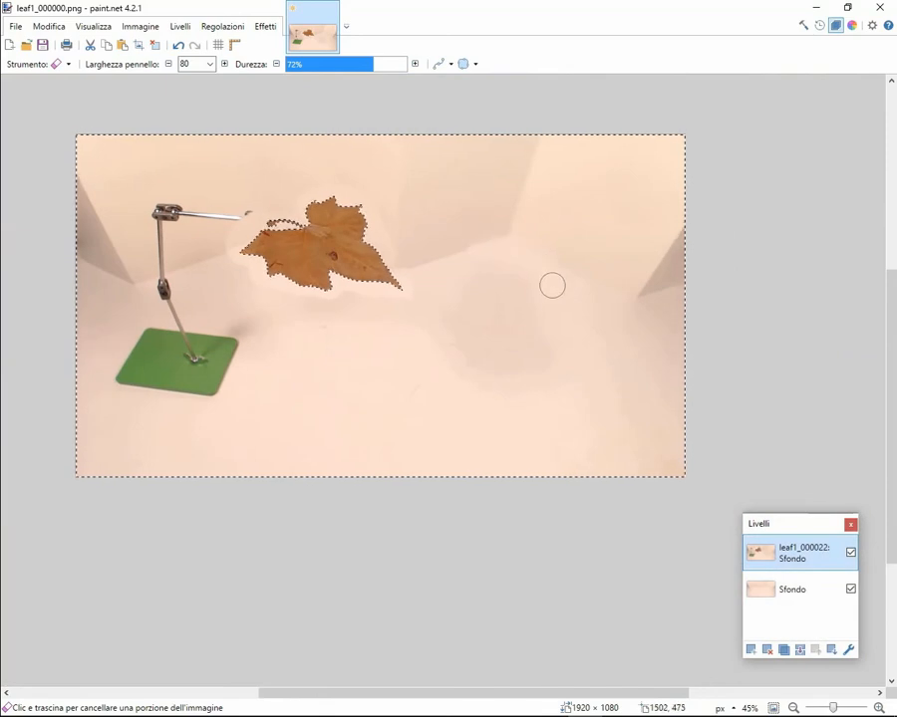
mouse_move(568, 336)
mouse_down()
mouse_move(578, 360)
mouse_move(572, 384)
mouse_move(552, 405)
mouse_move(506, 413)
mouse_up()
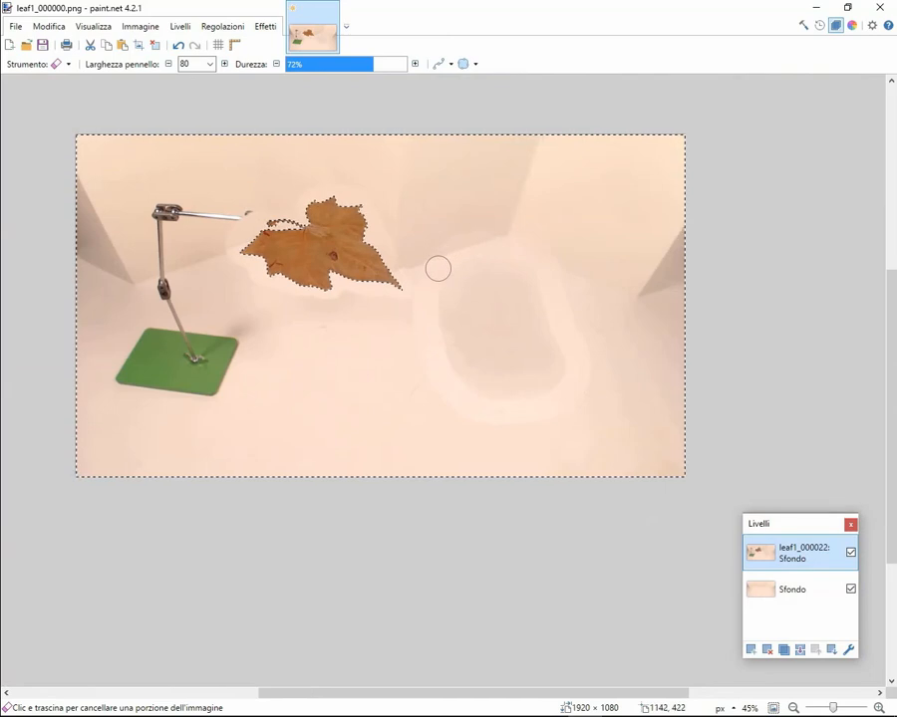
Erase the support rig and the remaining background around the leaf and its shadow with a 200 px Eraser, and clear the selection
scroll(434, 284, up, 1)
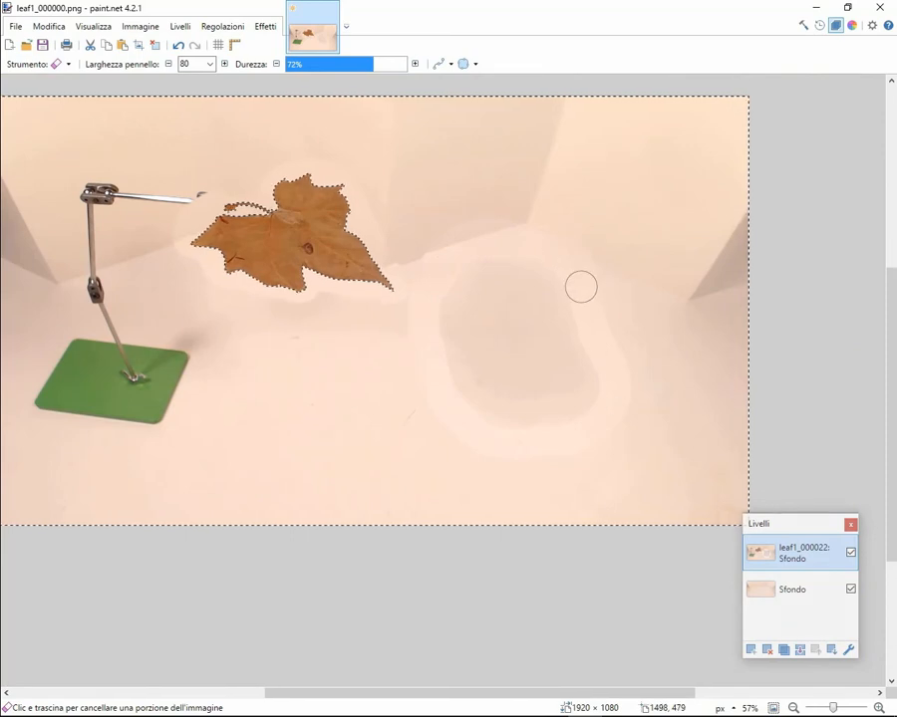
scroll(344, 277, down, 3)
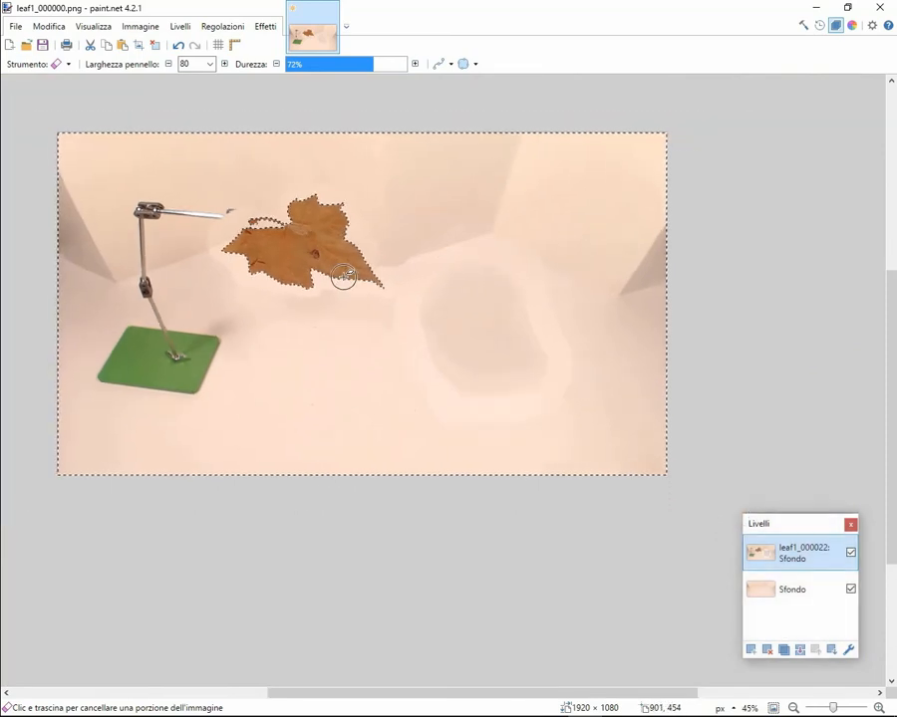
scroll(344, 277, up, 3)
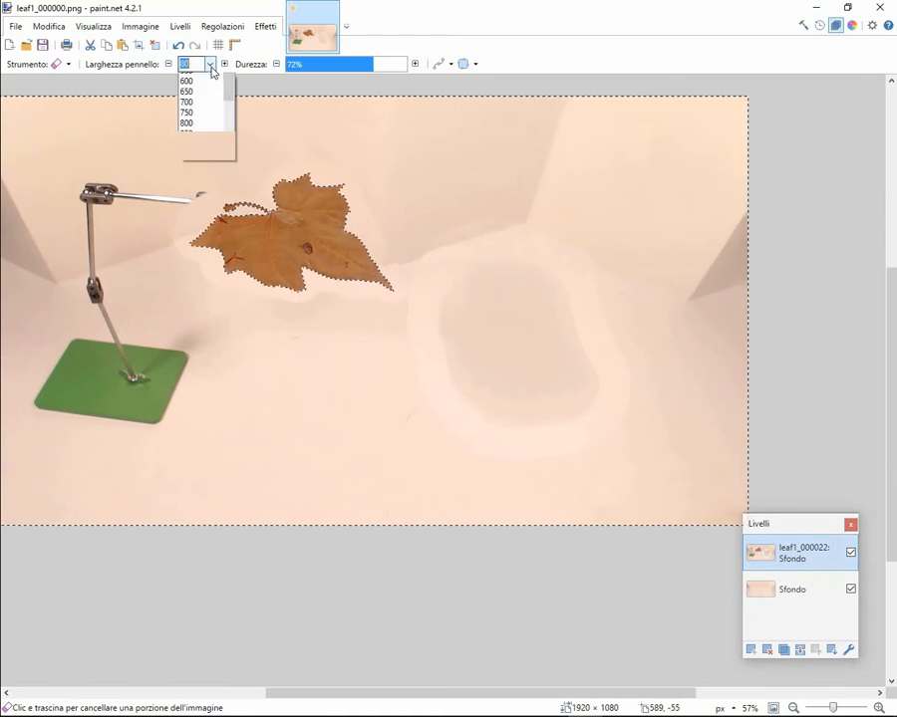
click(198, 168)
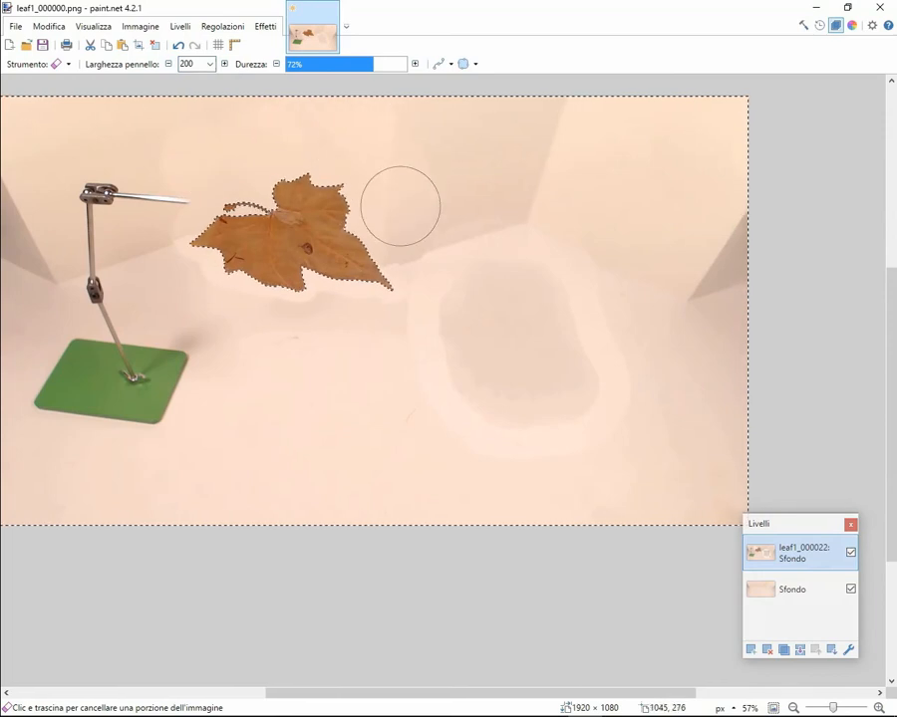
drag(417, 179, 404, 118)
scroll(330, 156, left, 3)
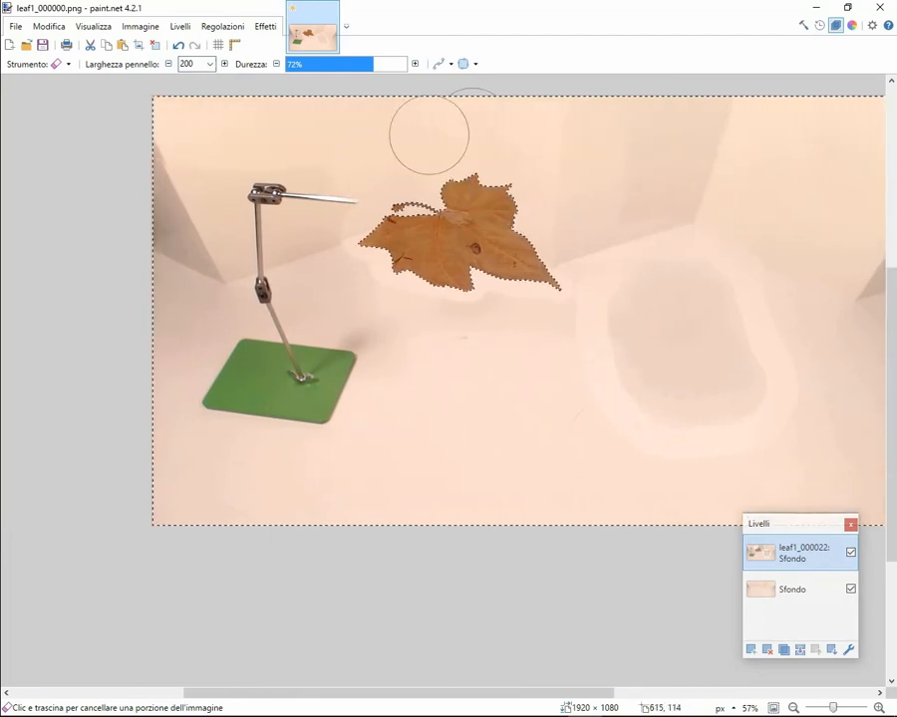
mouse_move(124, 176)
mouse_down()
mouse_move(360, 208)
mouse_move(212, 220)
mouse_move(199, 281)
mouse_move(387, 276)
mouse_move(145, 341)
mouse_move(246, 367)
mouse_move(353, 359)
mouse_move(390, 284)
mouse_move(396, 304)
mouse_move(381, 395)
mouse_move(305, 416)
mouse_move(142, 413)
mouse_move(225, 481)
mouse_up()
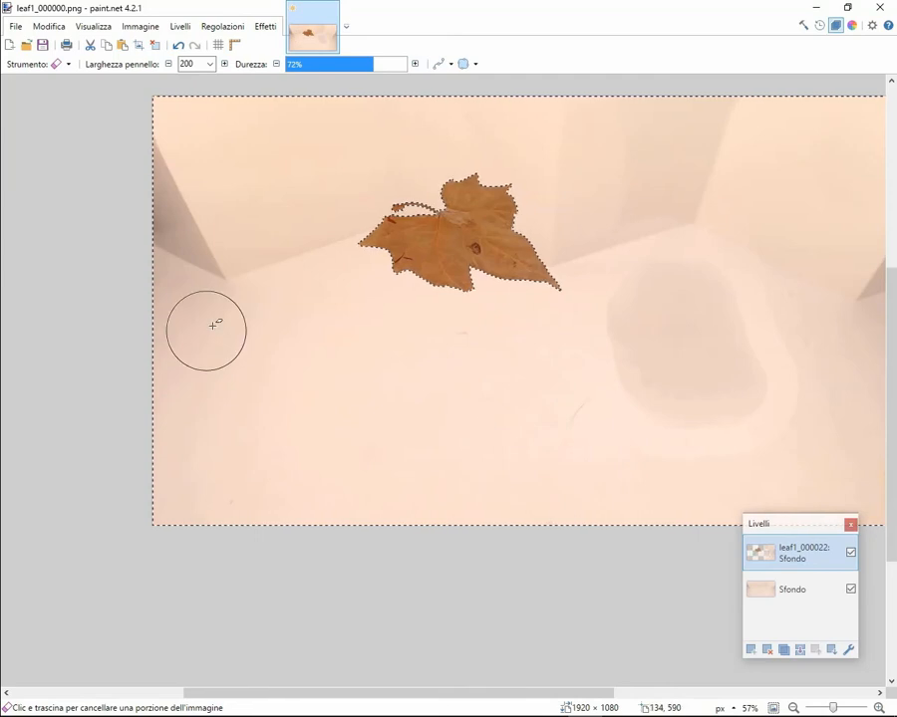
scroll(168, 274, right, 3)
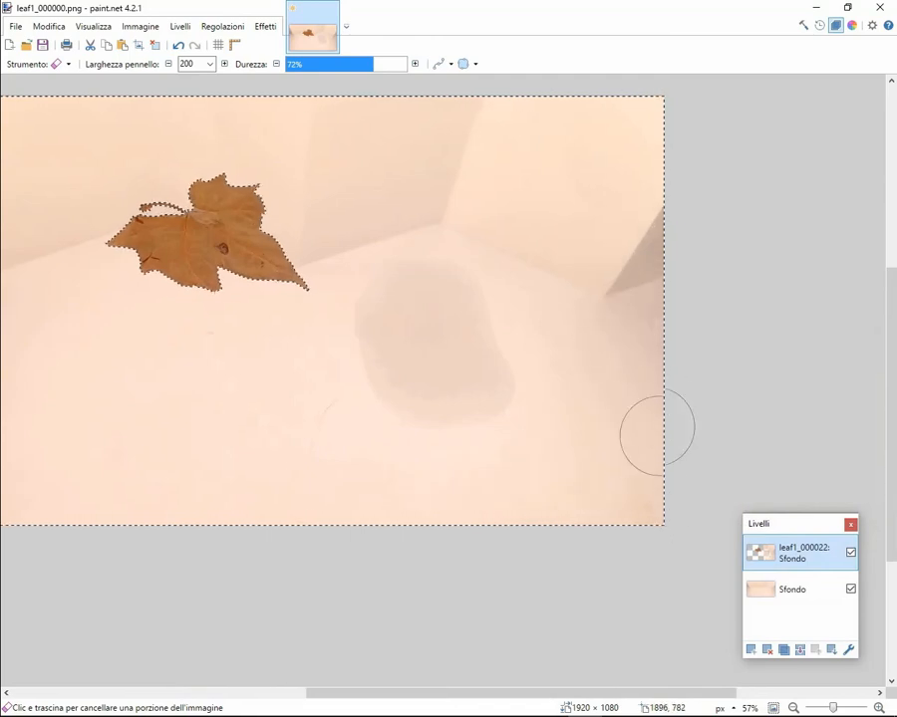
scroll(201, 436, left, 3)
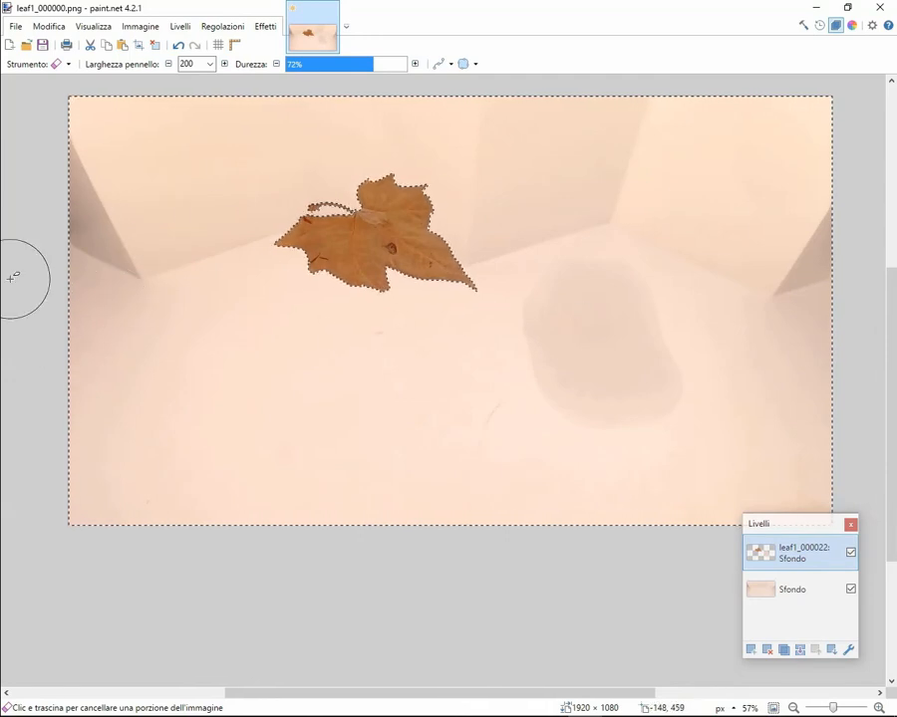
key(ctrl+d)
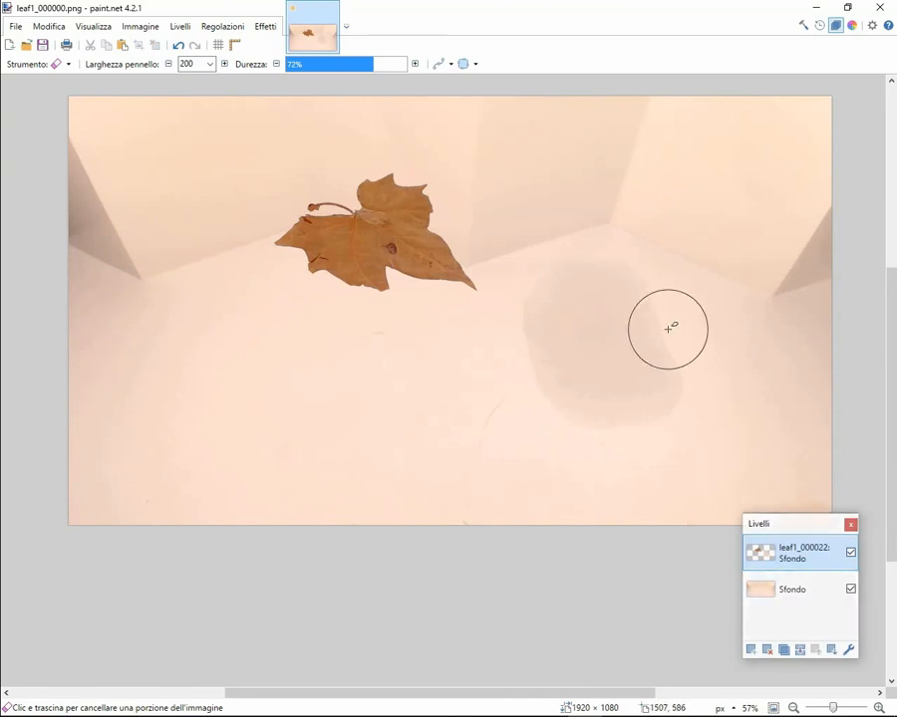
Hide the Sfondo layer to check for leftover background, show it again, and merge the leaf1_000022 layer down into it
click(852, 590)
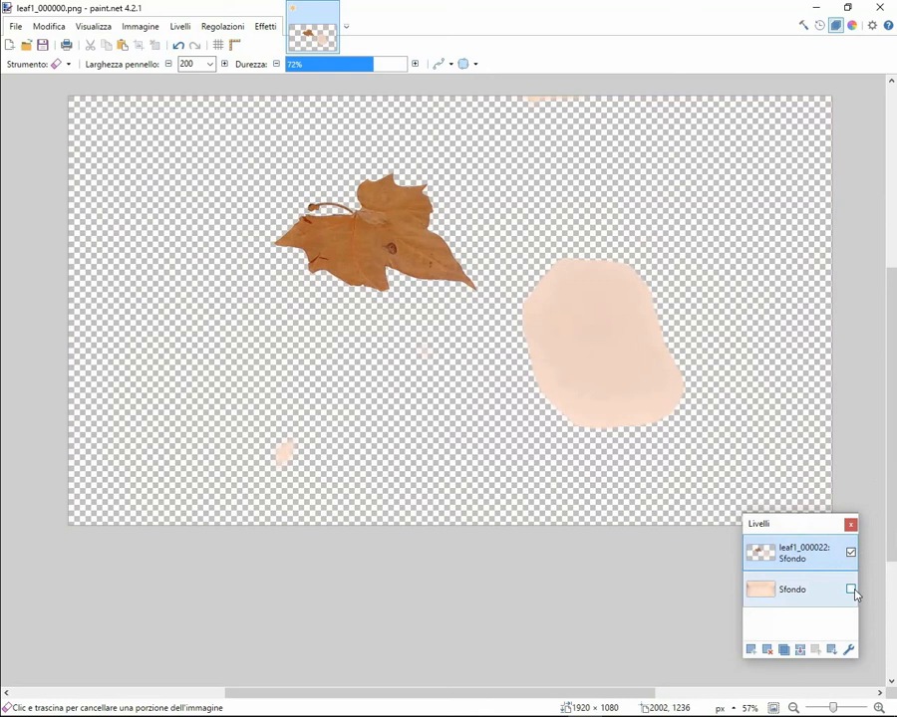
click(852, 590)
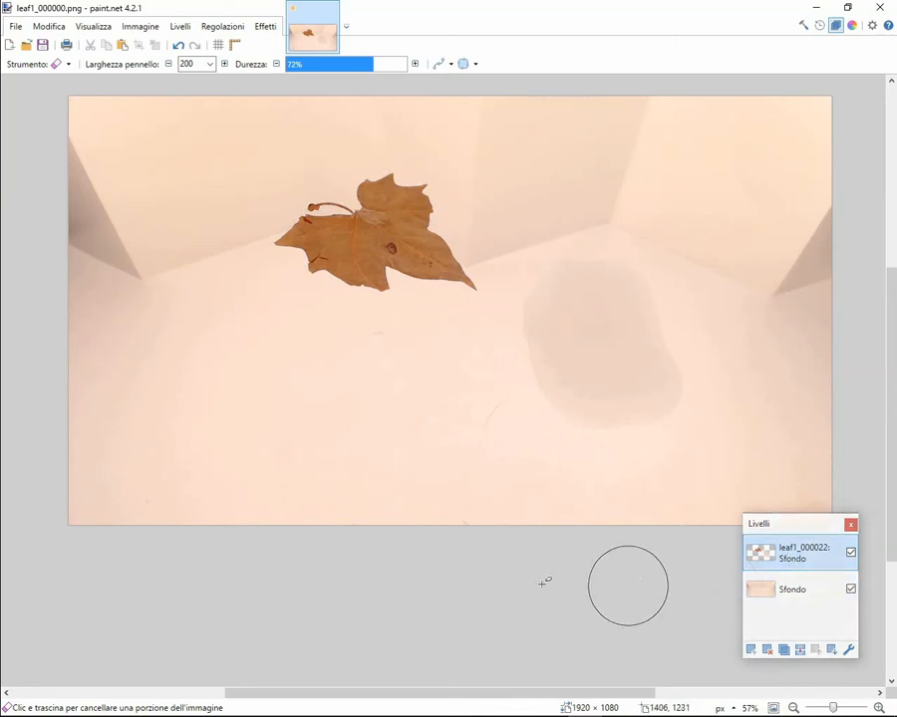
click(178, 28)
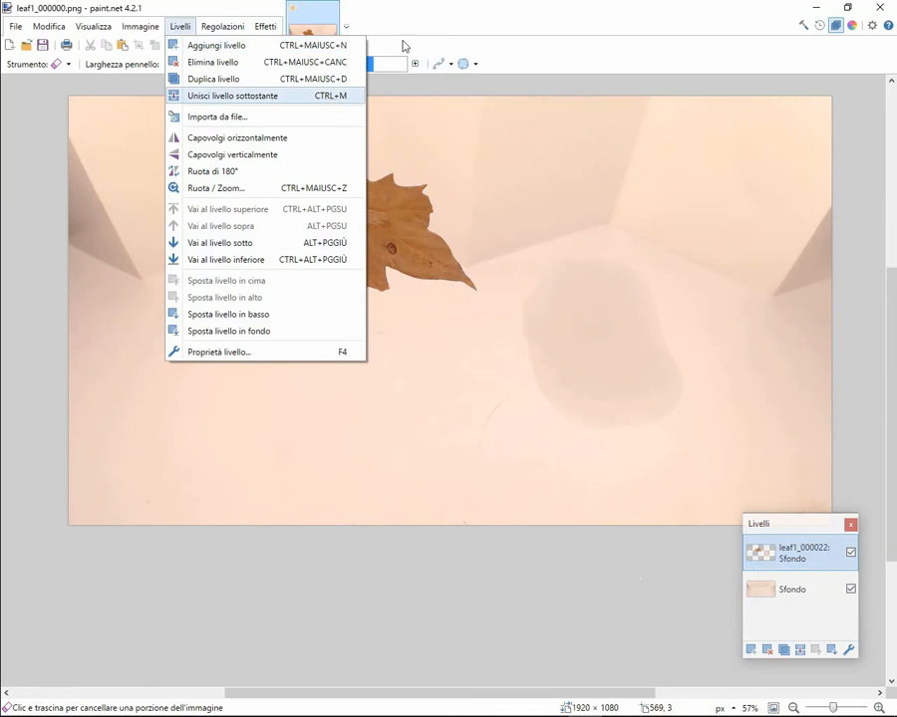
click(412, 6)
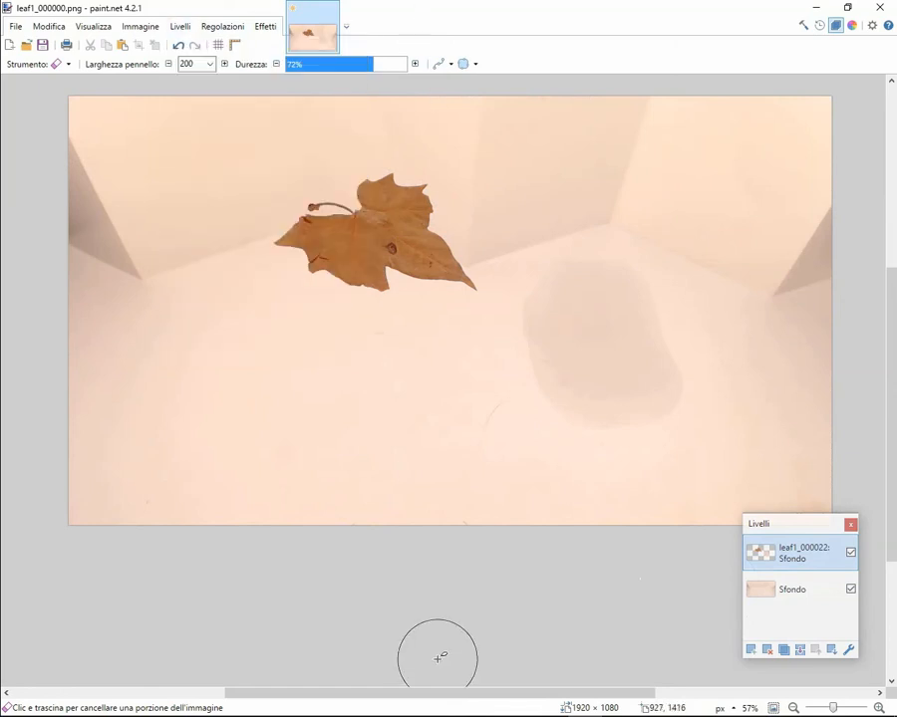
key(ctrl+m)
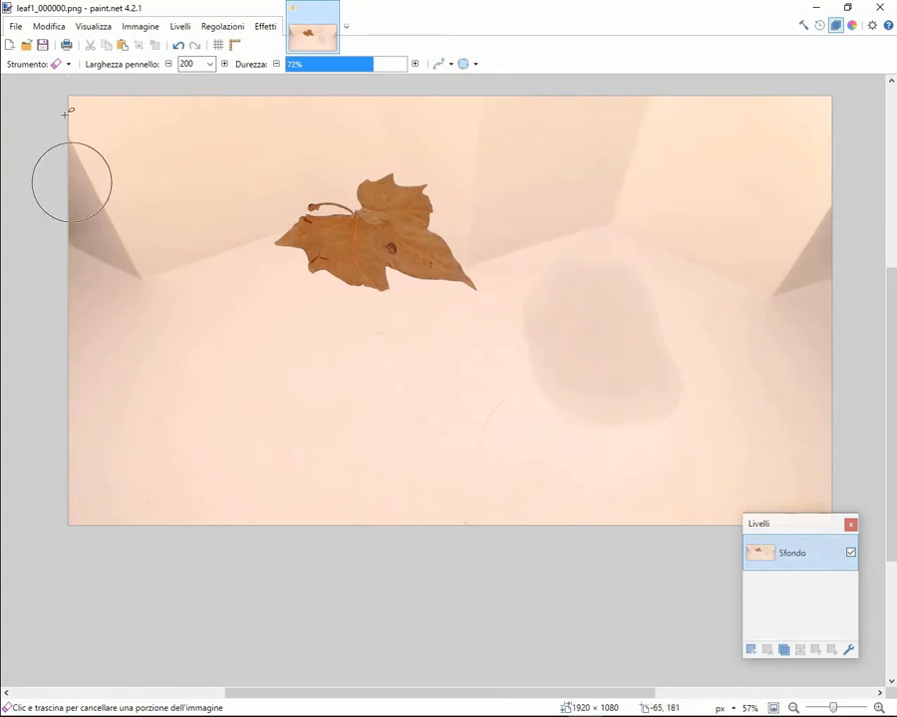
Select a ring about 480 × 504 px overall along the shadow's edge with the Lasso, subtracting the shadow's interior
click(68, 63)
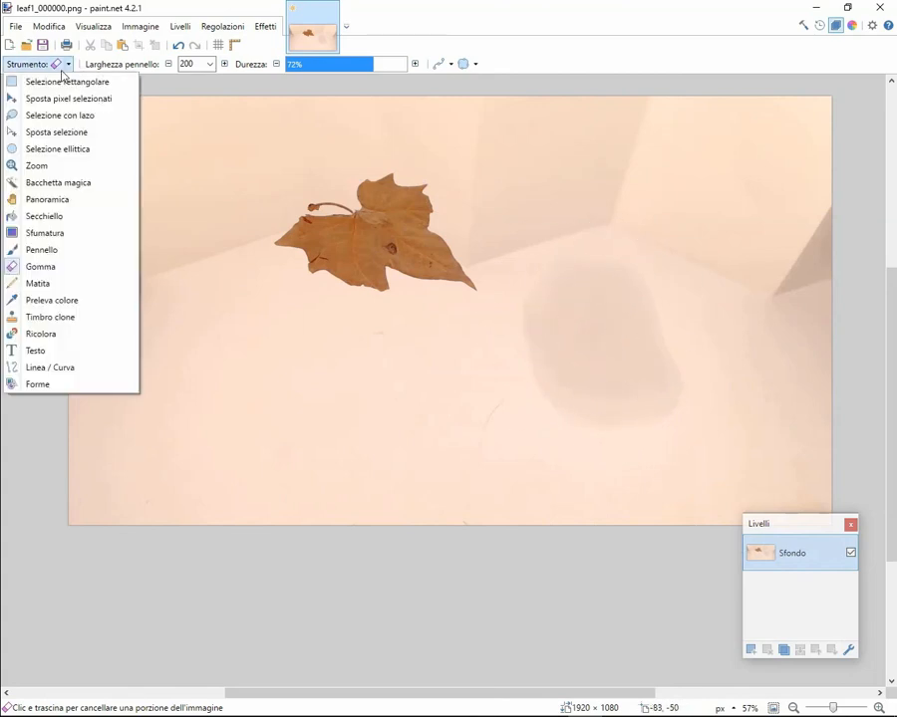
click(57, 118)
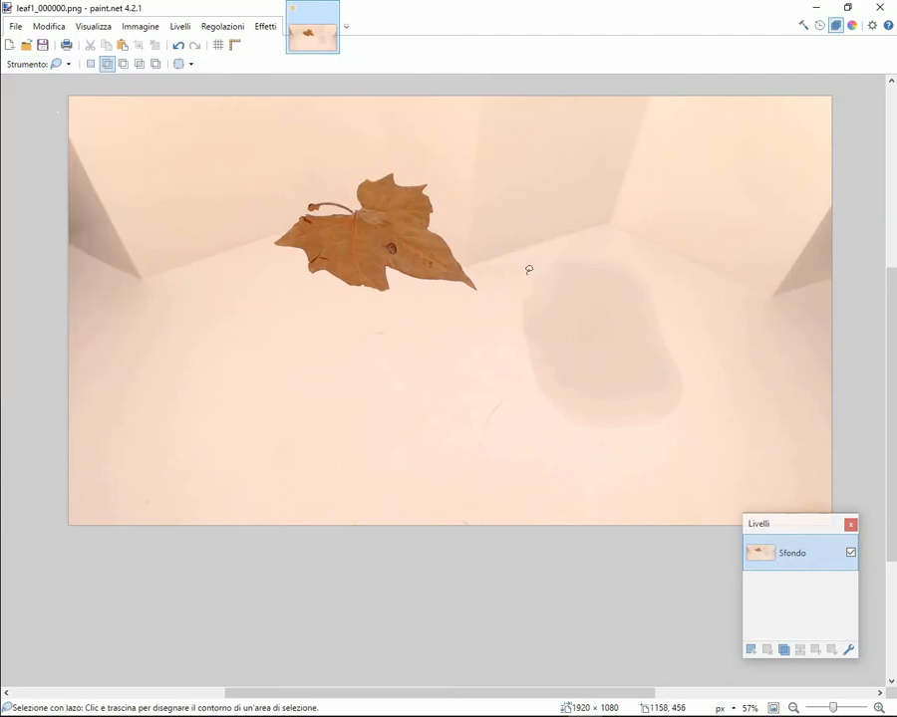
mouse_move(528, 270)
mouse_down()
mouse_move(587, 245)
mouse_move(612, 246)
mouse_move(648, 268)
mouse_move(695, 383)
mouse_move(693, 417)
mouse_move(676, 438)
mouse_move(634, 446)
mouse_move(566, 434)
mouse_move(525, 395)
mouse_move(507, 307)
mouse_up()
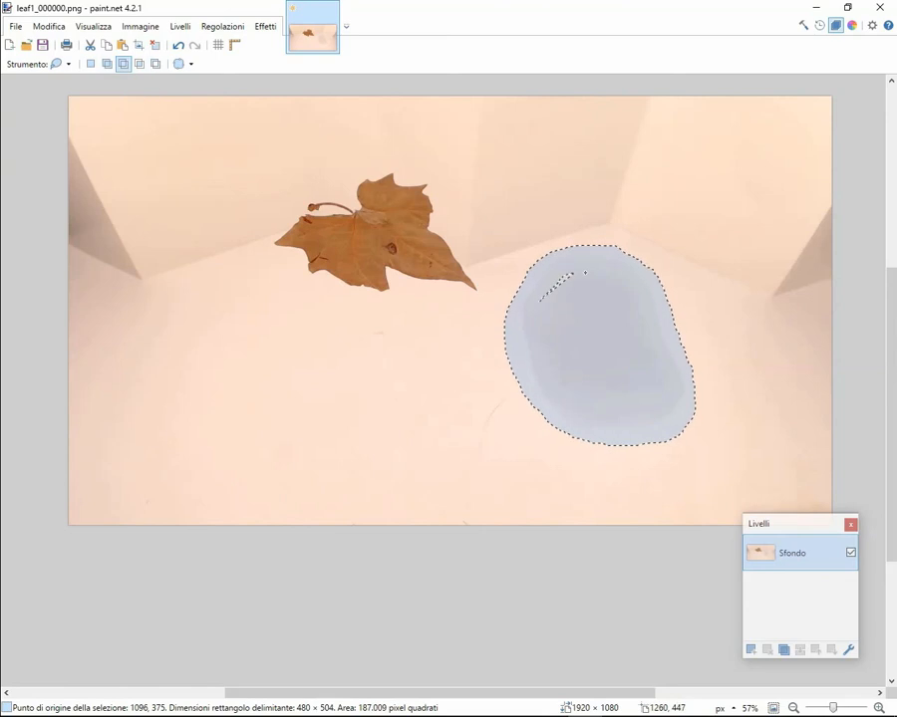
mouse_move(639, 303)
mouse_down()
mouse_move(667, 385)
mouse_move(664, 405)
mouse_move(646, 416)
mouse_move(587, 418)
mouse_move(553, 380)
mouse_move(537, 308)
mouse_up()
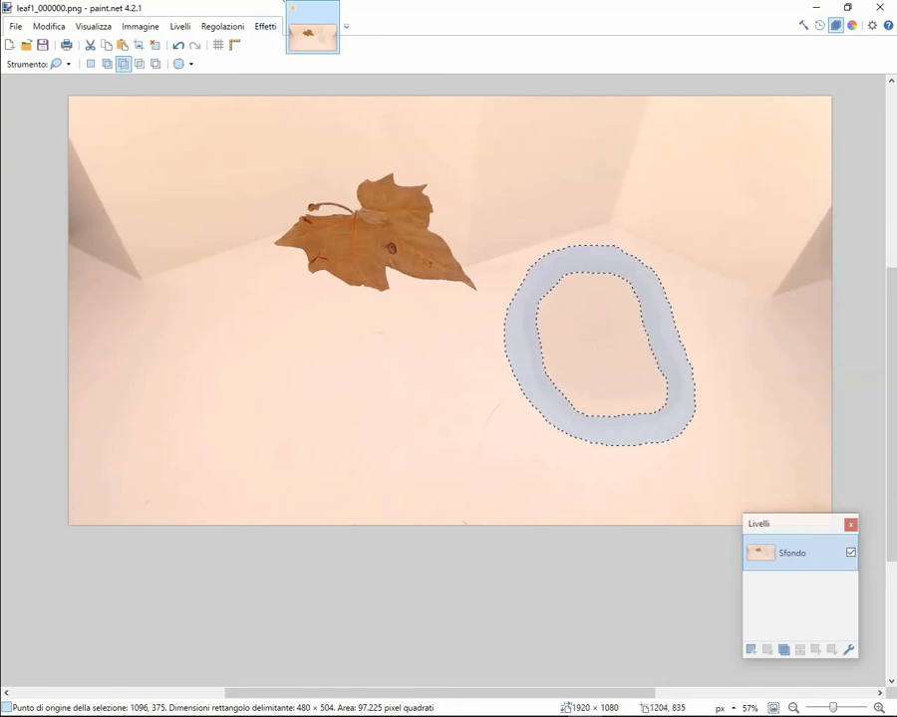
Soften the shadow's edge by applying a Gaussian blur with an increased radius to the selected ring, and clear the selection
click(266, 26)
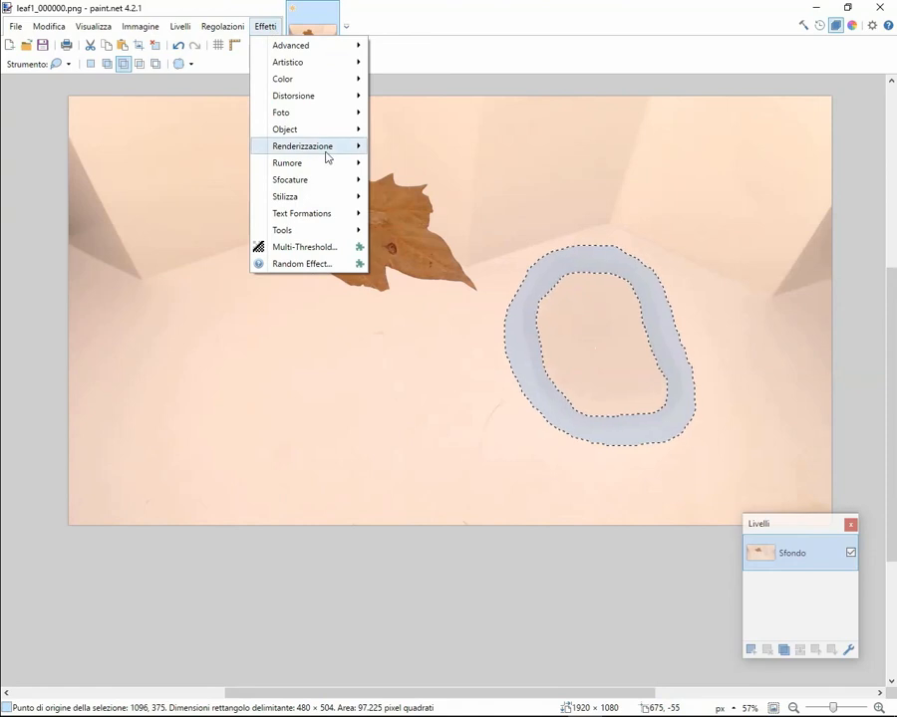
mouse_move(328, 178)
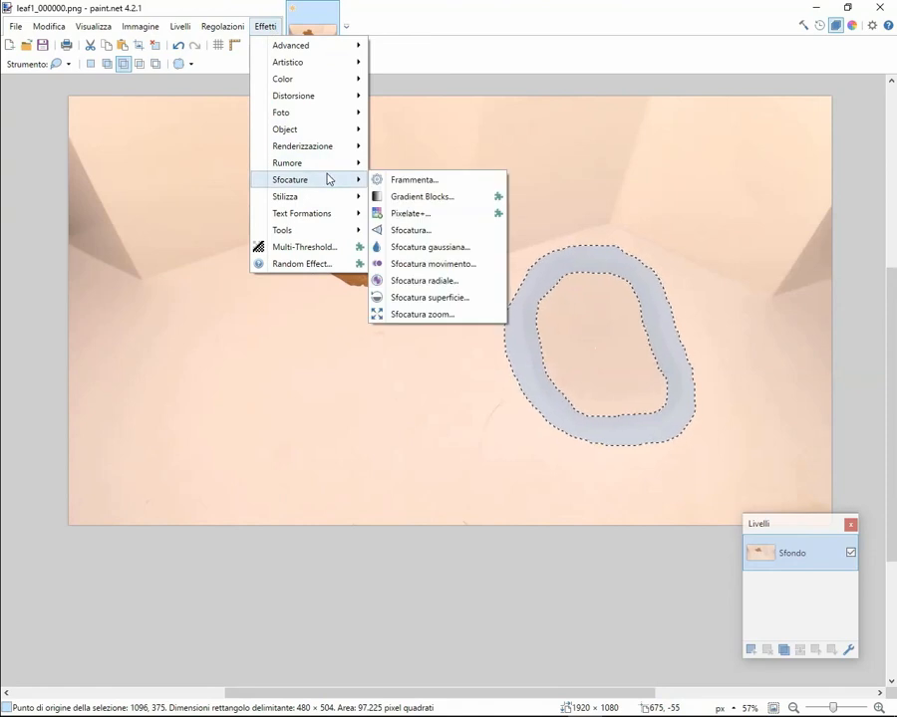
click(418, 249)
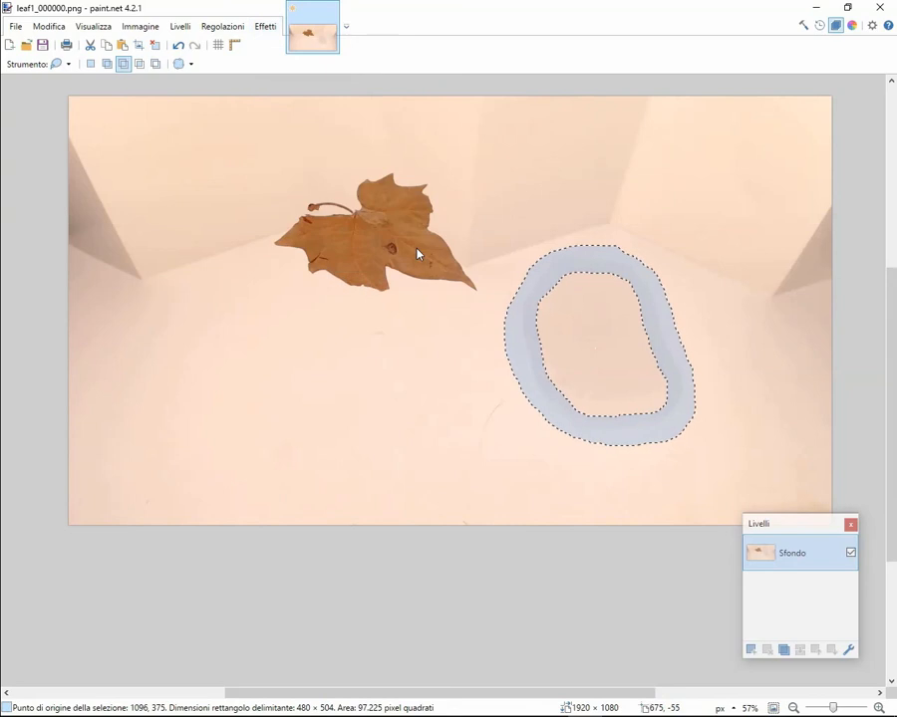
drag(482, 327, 307, 413)
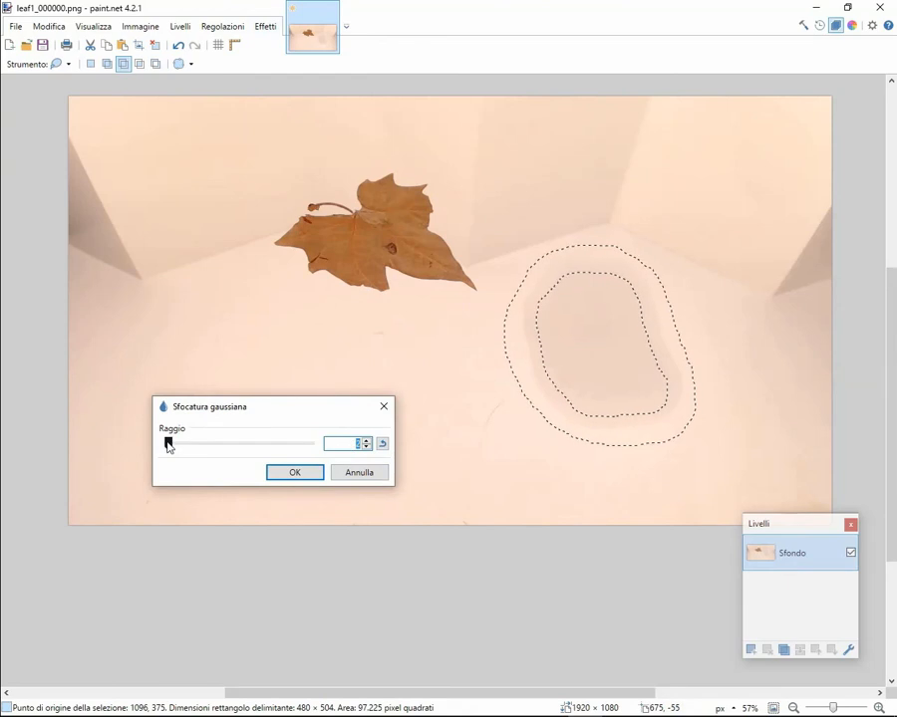
drag(167, 445, 204, 453)
click(309, 476)
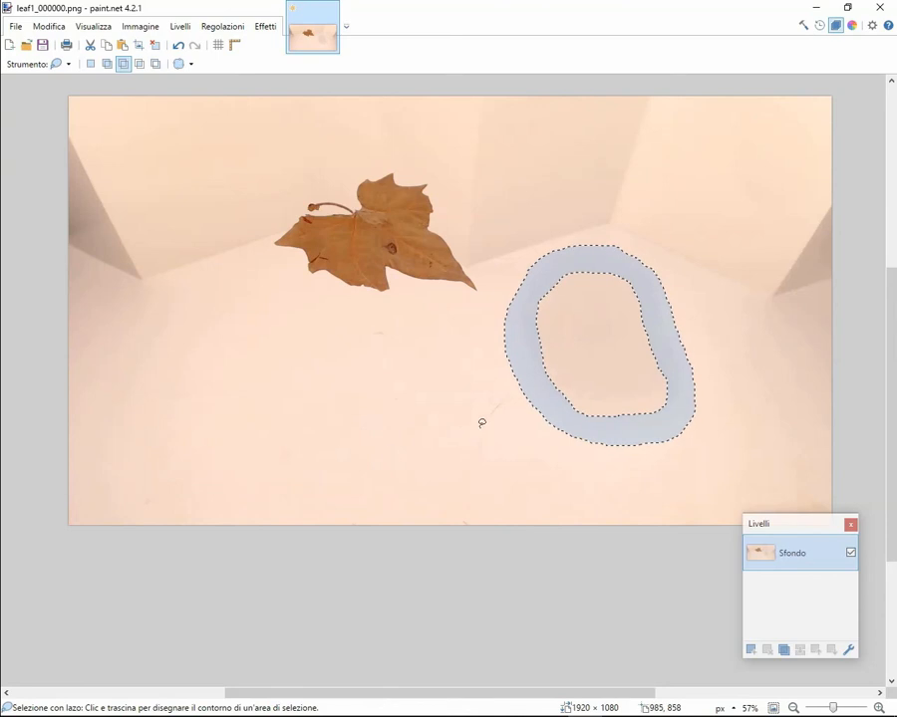
click(391, 458)
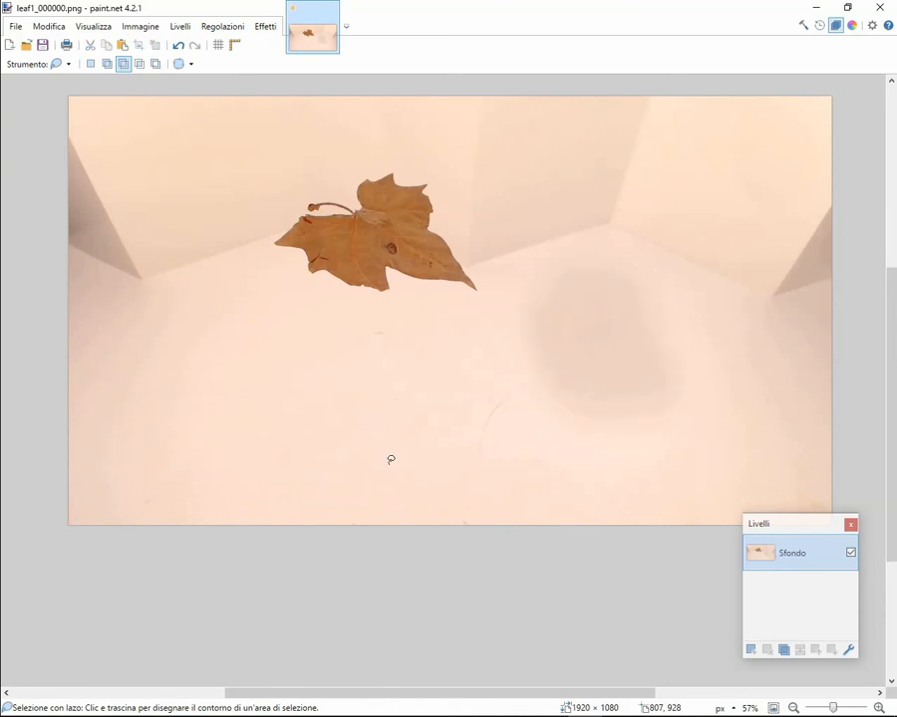